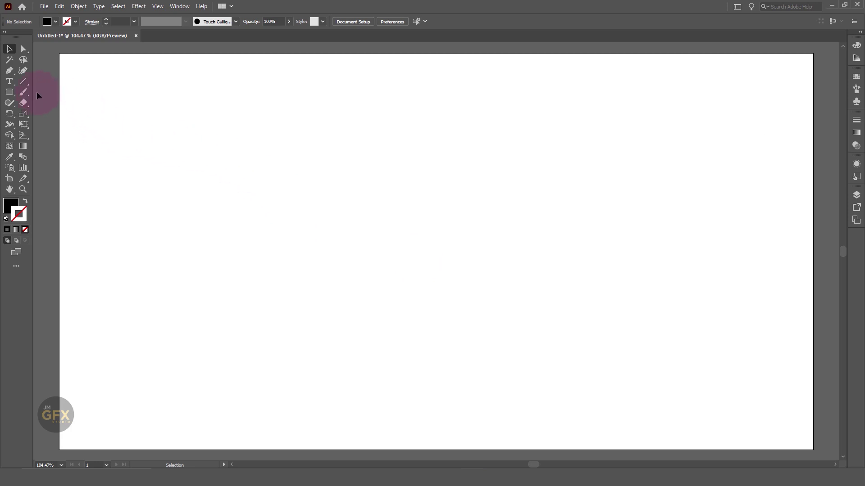
# Paint a wavy black Paintbrush stroke, then a wavy Blob Brush stroke beside it
pyautogui.click(24, 95)
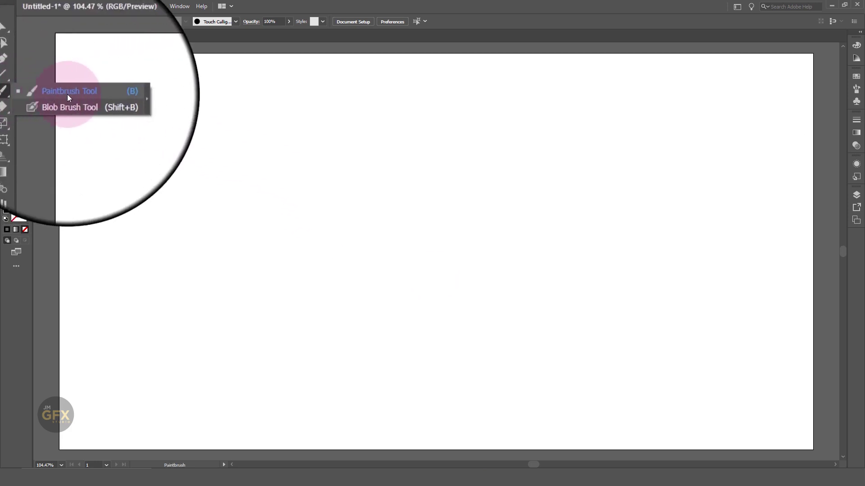
pyautogui.click(91, 92)
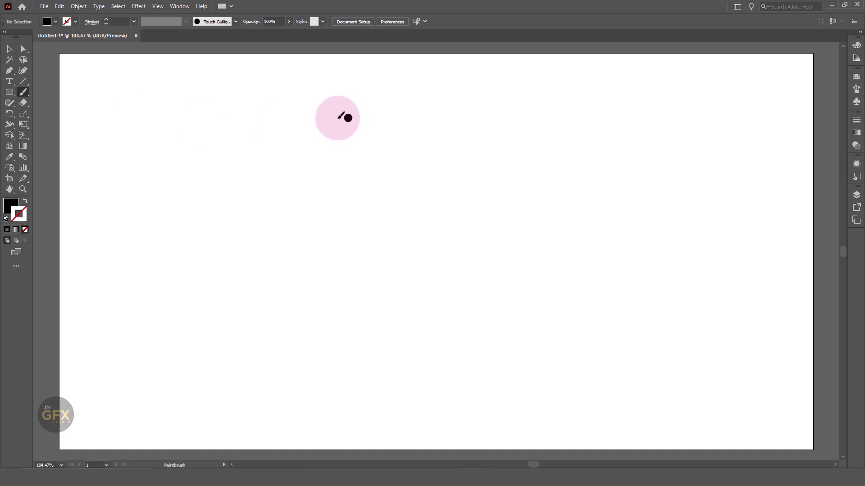
pyautogui.moveTo(348, 118); pyautogui.dragTo(261, 267)
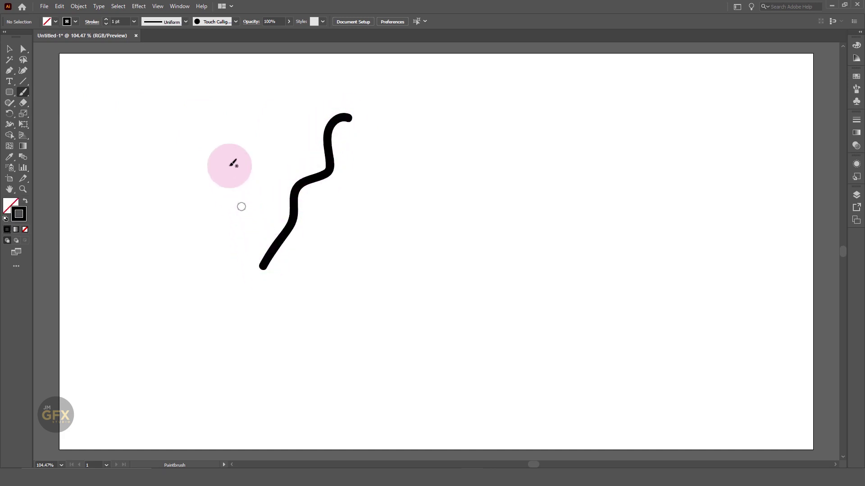
pyautogui.moveTo(23, 92); pyautogui.dragTo(87, 103)
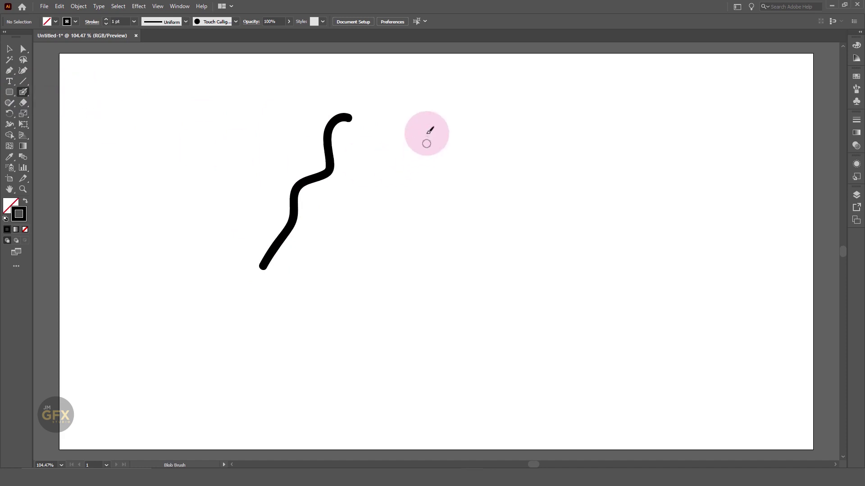
pyautogui.moveTo(420, 119)
pyautogui.mouseDown()
pyautogui.moveTo(401, 127)
pyautogui.moveTo(348, 273)
pyautogui.mouseUp()
# Zoom to 200% and select the left Paintbrush stroke, then the right Blob Brush stroke
pyautogui.click(9, 49)
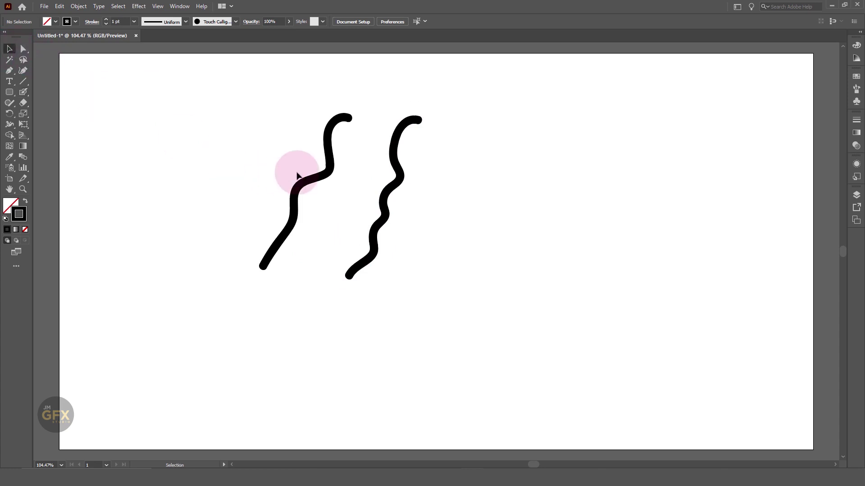
pyautogui.hotkey('ctrl', '+')
pyautogui.hotkey('ctrl', '+')
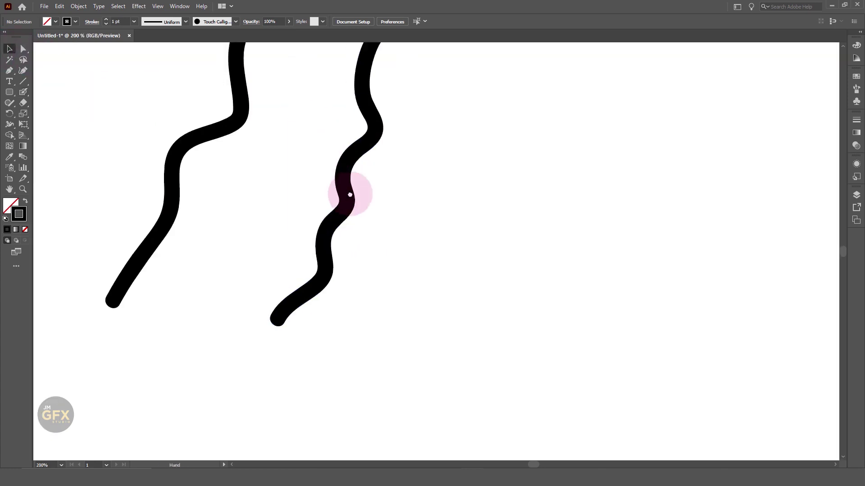
pyautogui.scroll(3, 353, 193)
pyautogui.hscroll(-4, 353, 193)
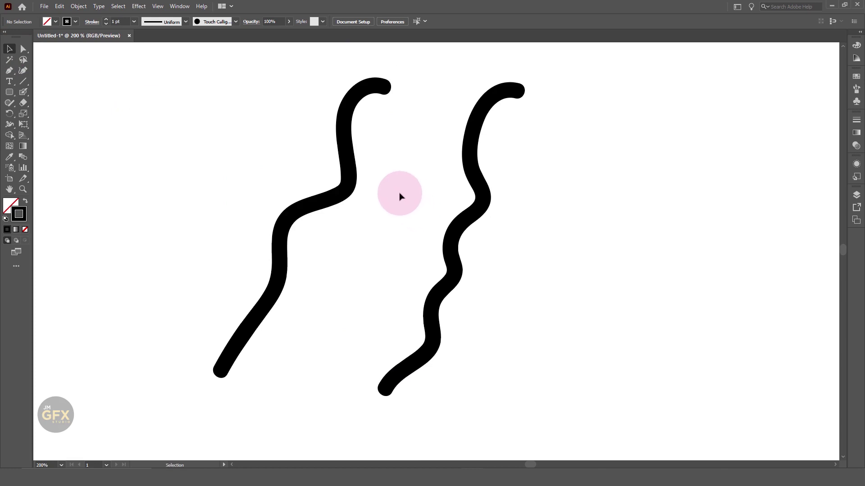
pyautogui.click(351, 176)
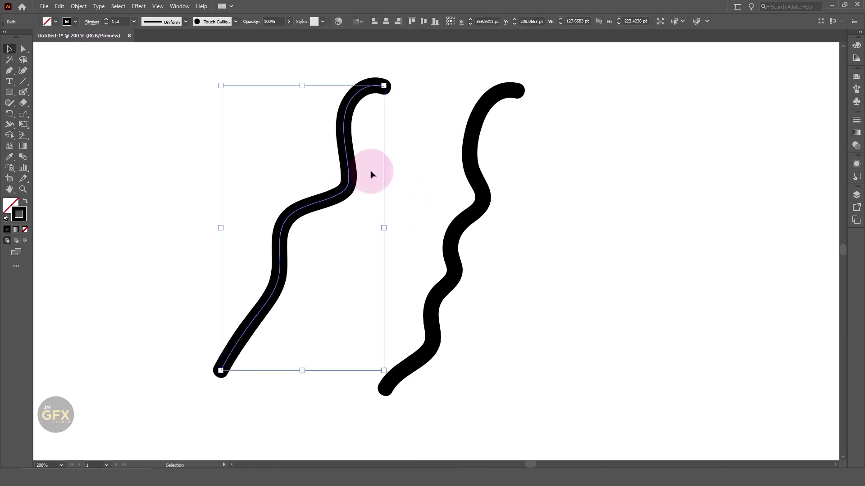
pyautogui.click(481, 185)
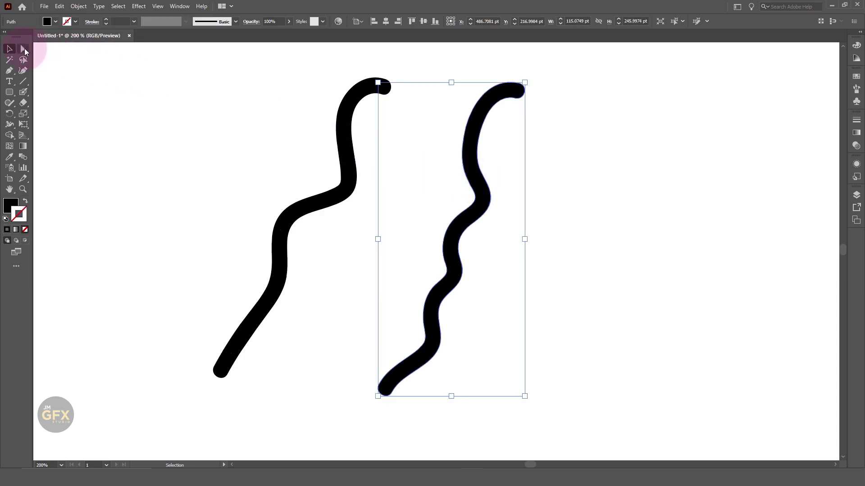
# Drag the left stroke's anchors up-left into a sharp zigzag peak
pyautogui.click(23, 50)
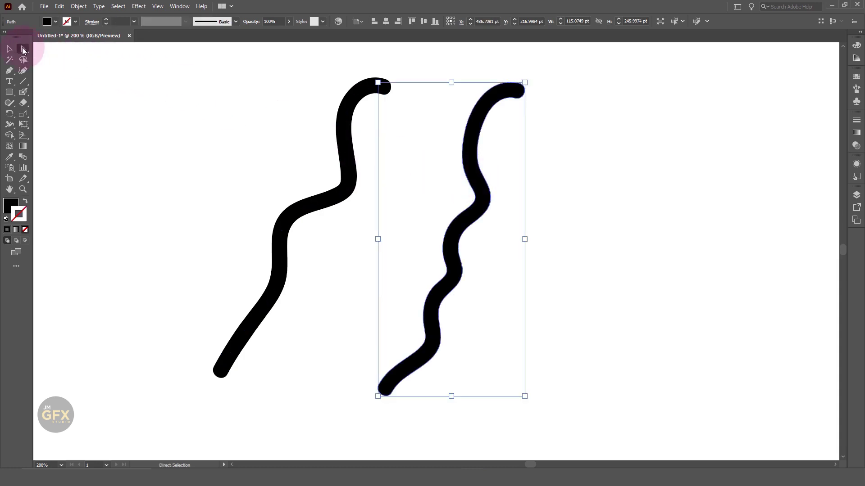
pyautogui.click(350, 157)
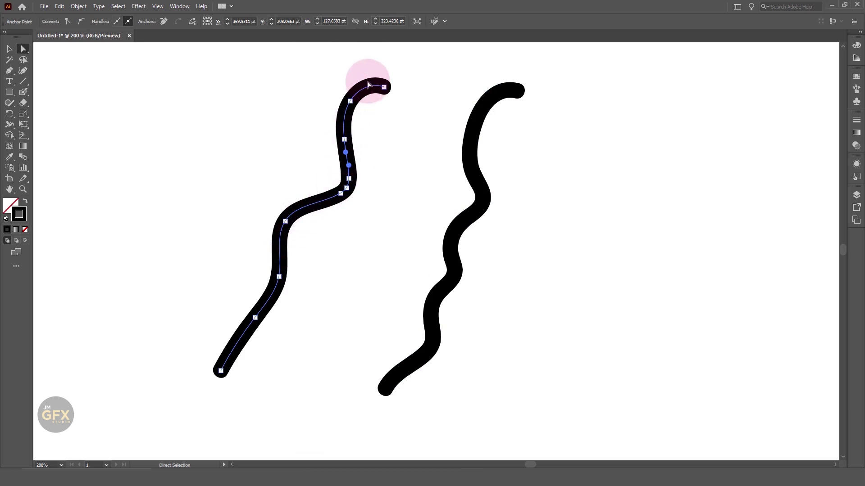
pyautogui.moveTo(285, 221)
pyautogui.mouseDown()
pyautogui.moveTo(245, 199)
pyautogui.moveTo(232, 205)
pyautogui.mouseUp()
pyautogui.moveTo(341, 193); pyautogui.dragTo(259, 125)
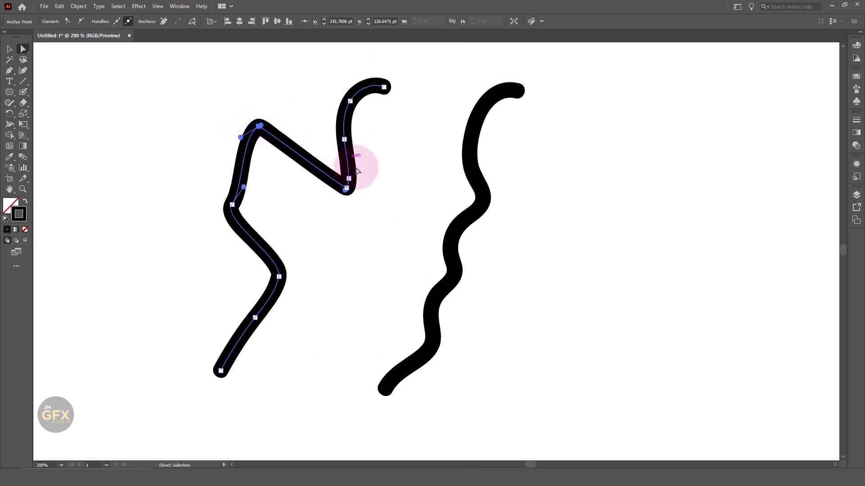
# Drag the right blob's upper anchors outward to swell its top into a broad lobe
pyautogui.click(474, 162)
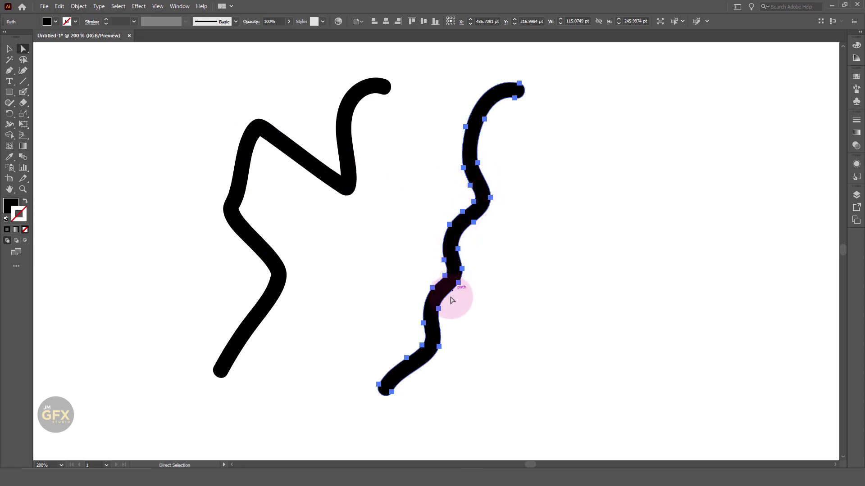
pyautogui.click(484, 119)
pyautogui.moveTo(491, 128); pyautogui.dragTo(541, 150)
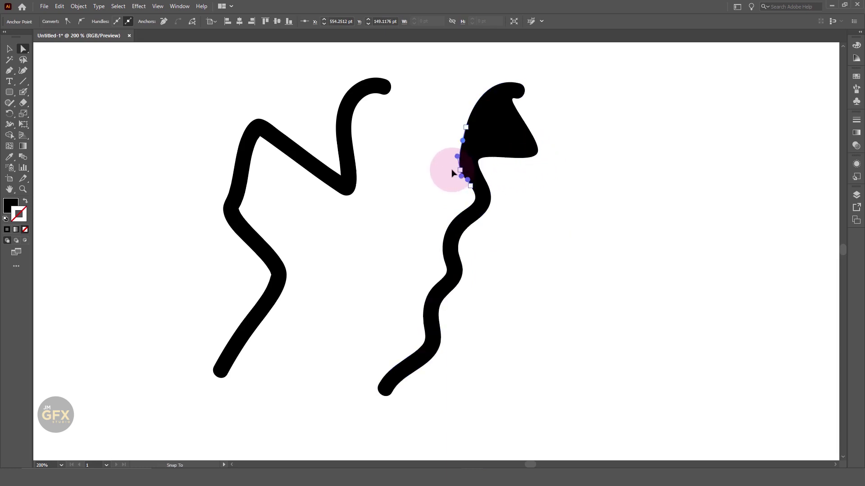
pyautogui.moveTo(464, 170); pyautogui.dragTo(411, 175)
pyautogui.moveTo(468, 129); pyautogui.dragTo(435, 103)
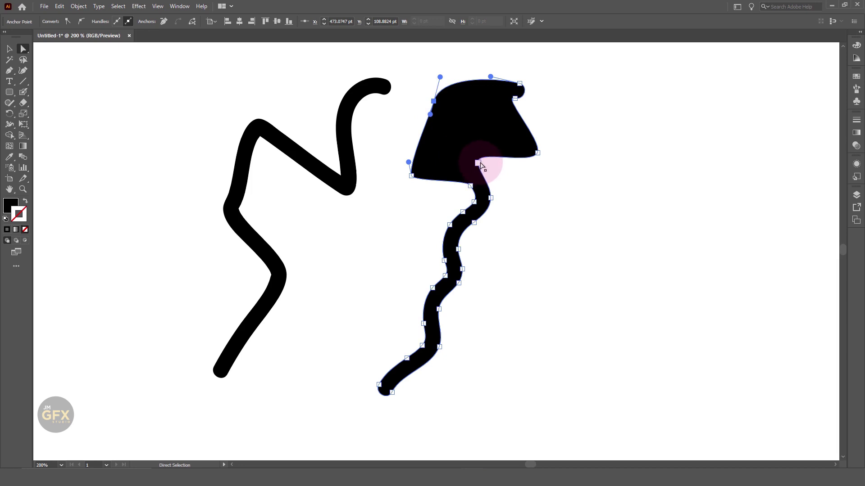
pyautogui.moveTo(479, 164)
pyautogui.mouseDown()
pyautogui.moveTo(525, 185)
pyautogui.moveTo(530, 231)
pyautogui.mouseUp()
# Give the blob shape an orange outline and a green fill
pyautogui.click(493, 149)
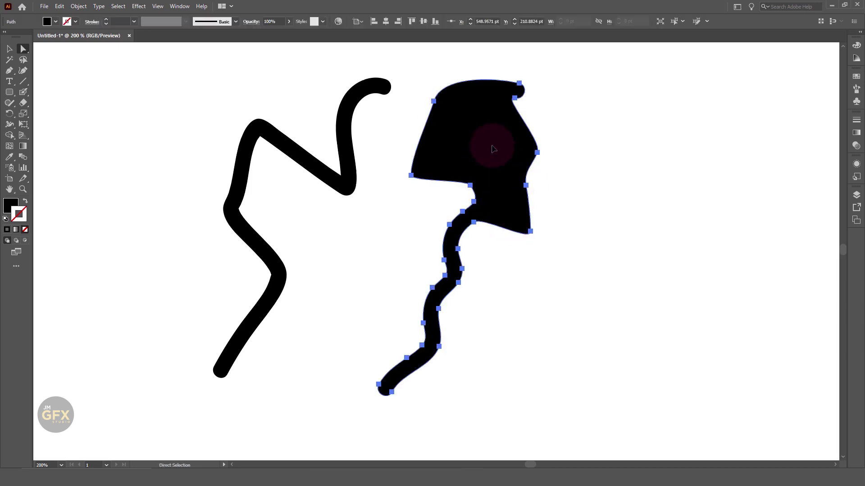
pyautogui.click(856, 76)
pyautogui.click(828, 101)
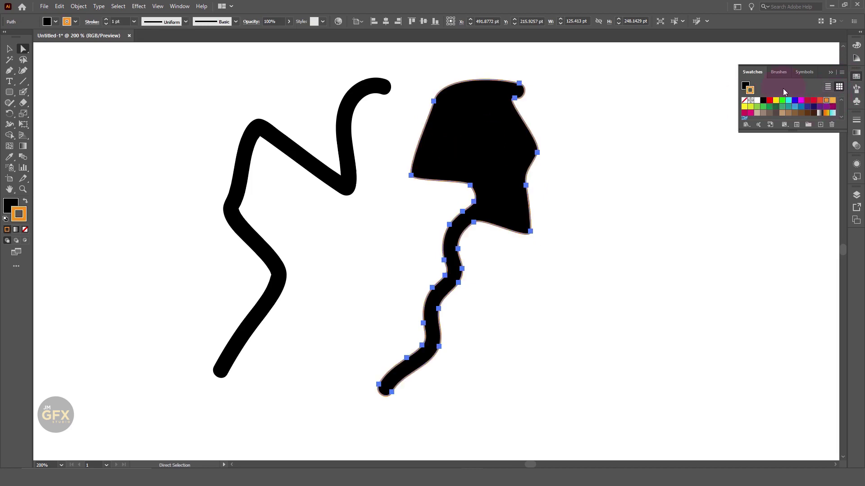
pyautogui.click(745, 85)
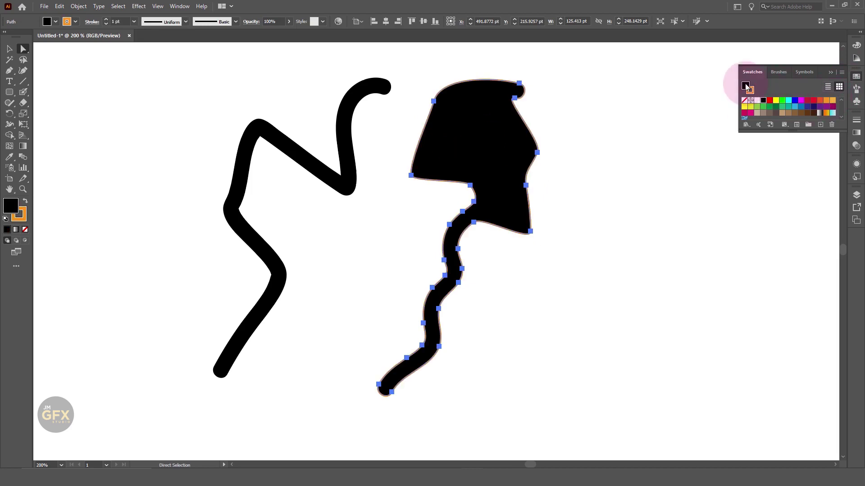
pyautogui.click(757, 108)
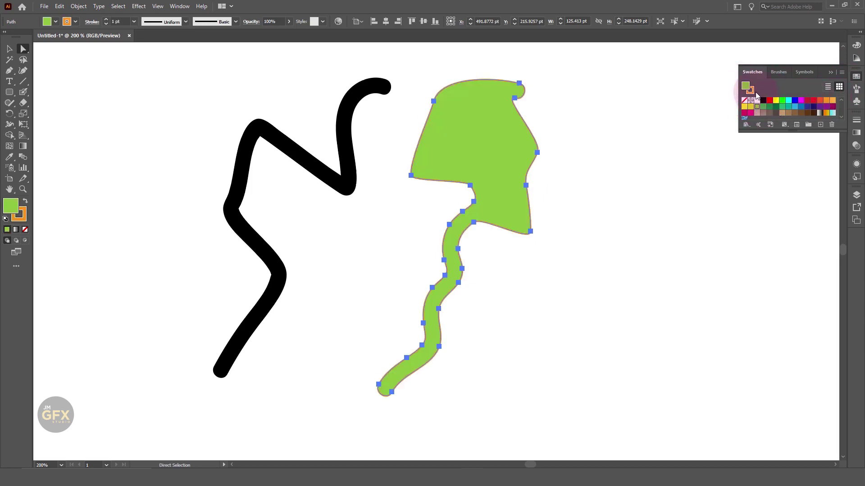
pyautogui.click(750, 91)
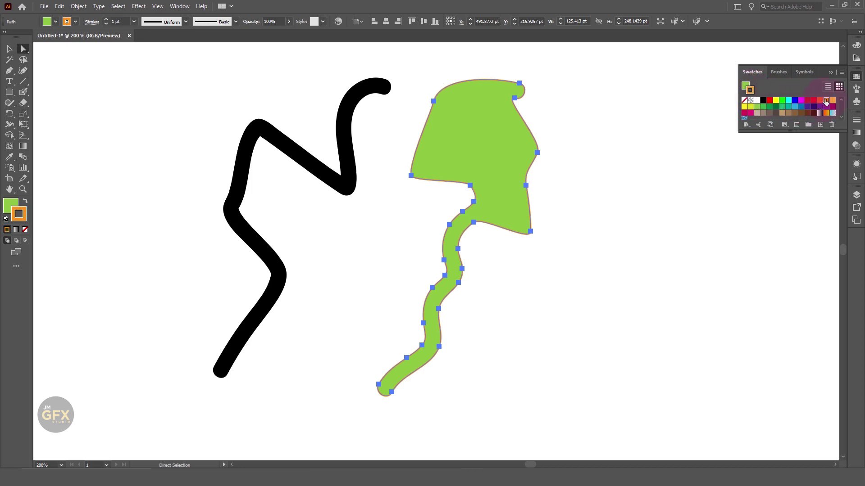
# Thicken the orange outline to 5 pt and reselect the green shape
pyautogui.click(106, 19)
pyautogui.click(107, 20)
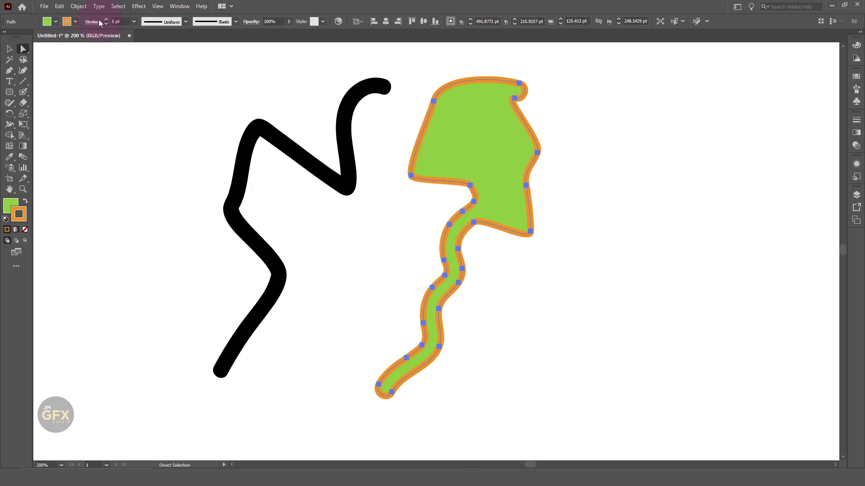
pyautogui.click(9, 50)
pyautogui.click(318, 222)
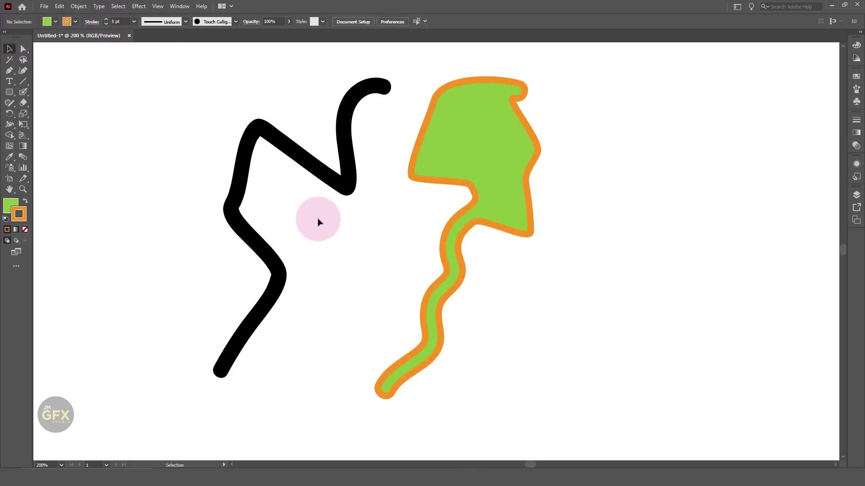
pyautogui.click(494, 161)
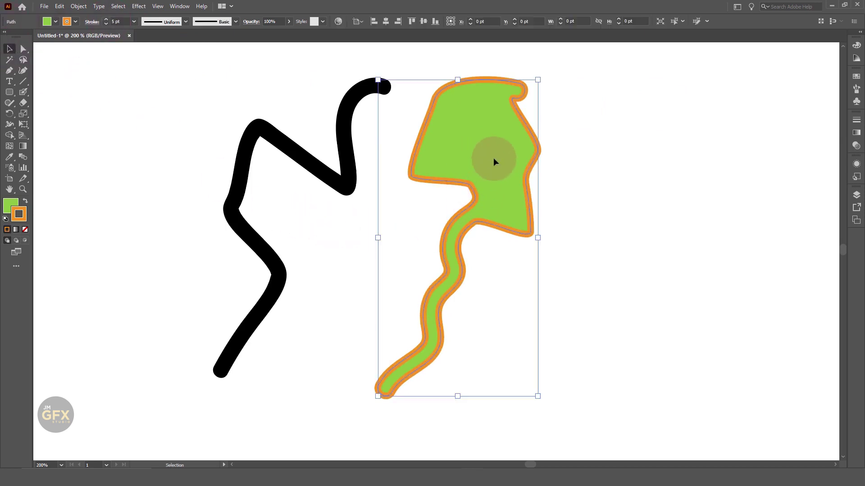
# Delete the green-and-orange shape and the black zigzag stroke
pyautogui.press('Delete')
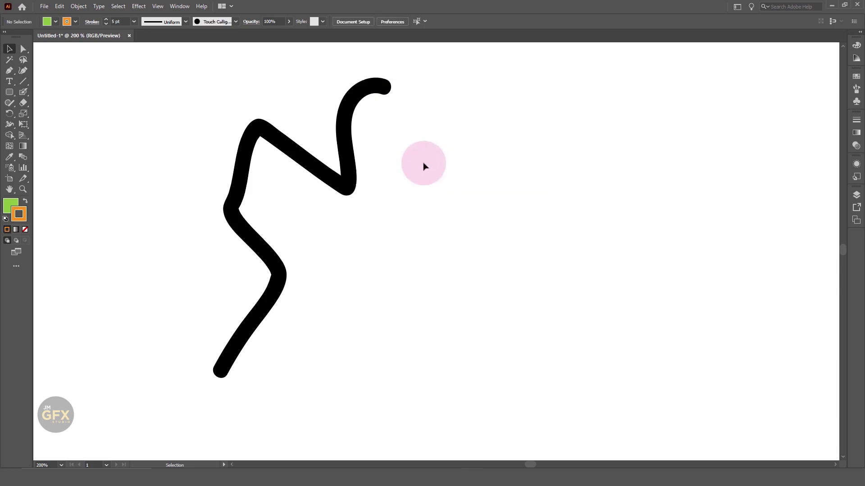
pyautogui.click(349, 174)
pyautogui.press('Delete')
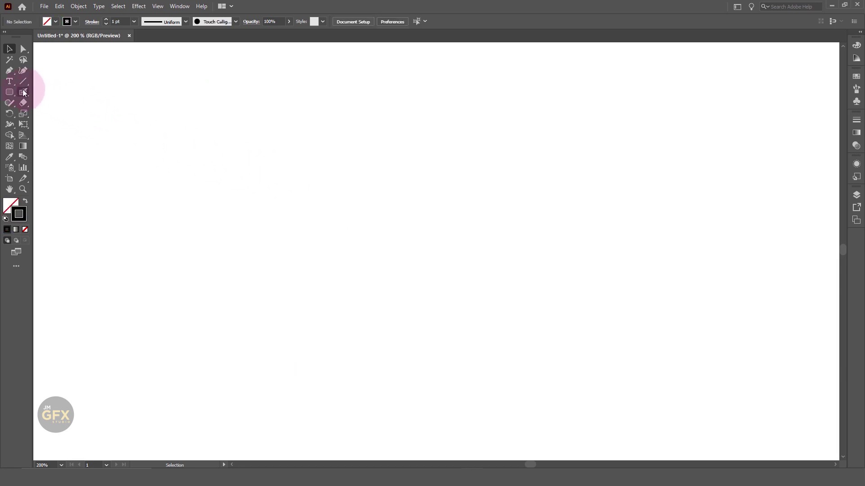
# Paint a thin wavy Blob Brush stroke and a much thicker curved one to its left
pyautogui.click(24, 93)
pyautogui.moveTo(513, 105); pyautogui.dragTo(444, 272)
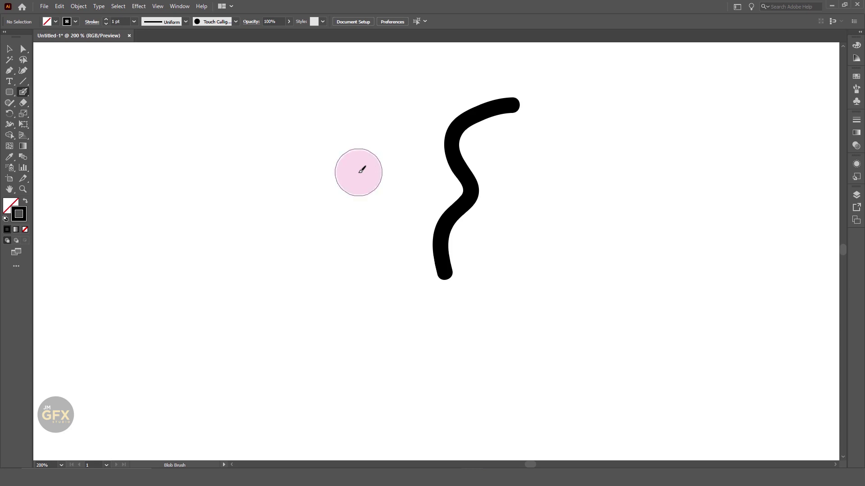
pyautogui.moveTo(336, 119)
pyautogui.mouseDown()
pyautogui.moveTo(254, 211)
pyautogui.moveTo(315, 335)
pyautogui.mouseUp()
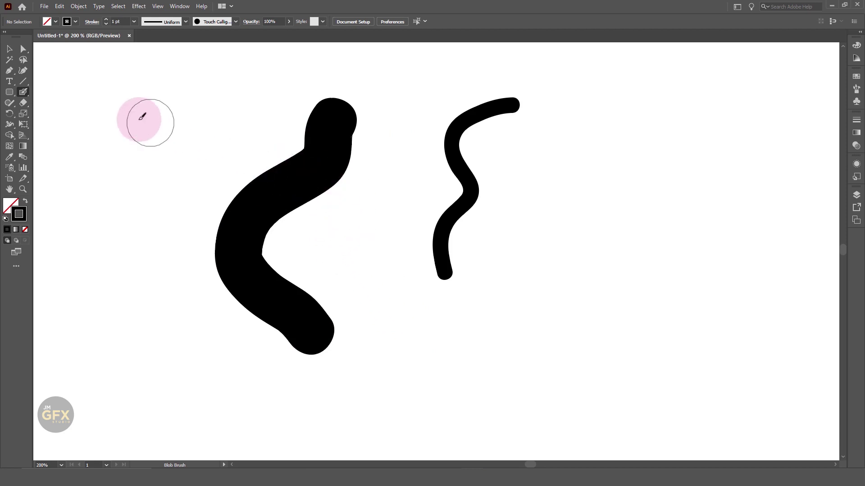
# Erase five round chunks from the edges and tips of the thick stroke
pyautogui.click(23, 102)
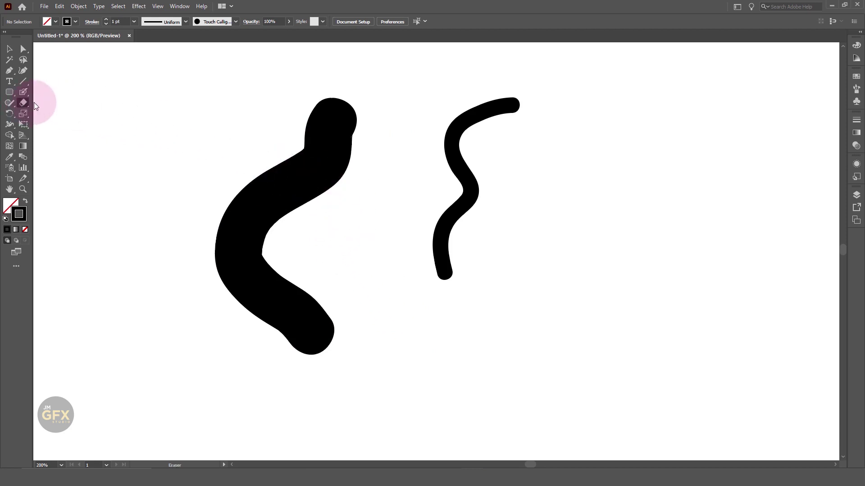
pyautogui.click(352, 182)
pyautogui.click(224, 204)
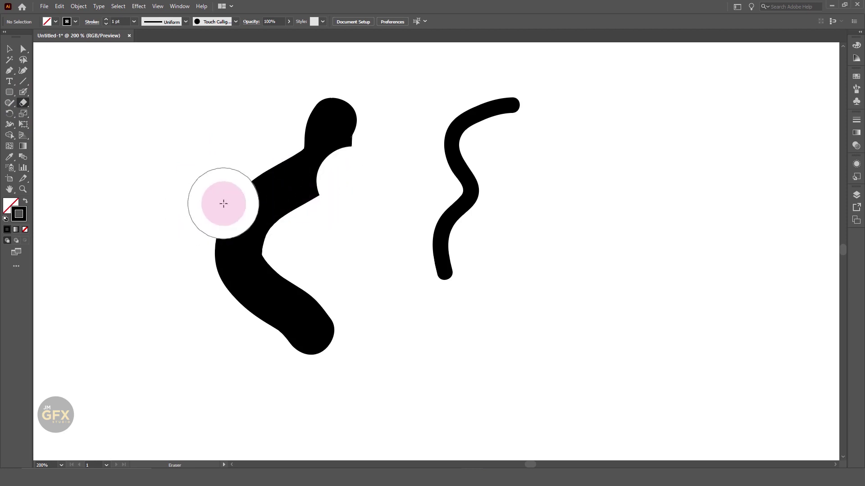
pyautogui.click(263, 333)
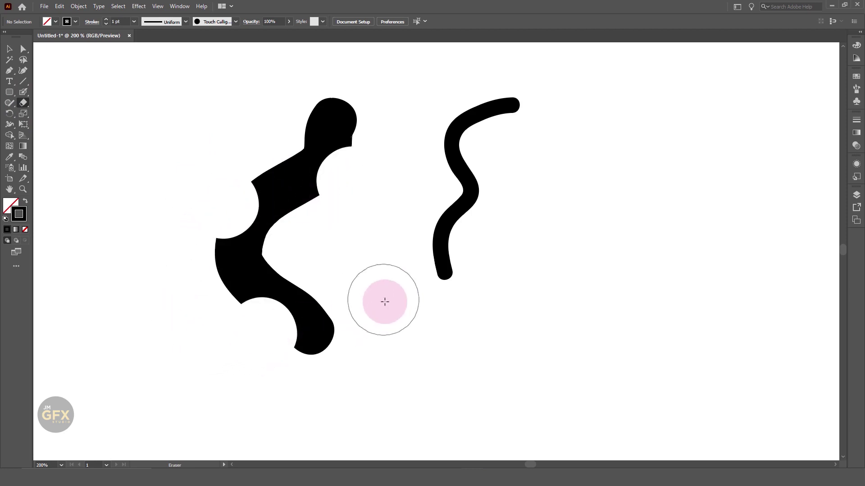
pyautogui.click(360, 336)
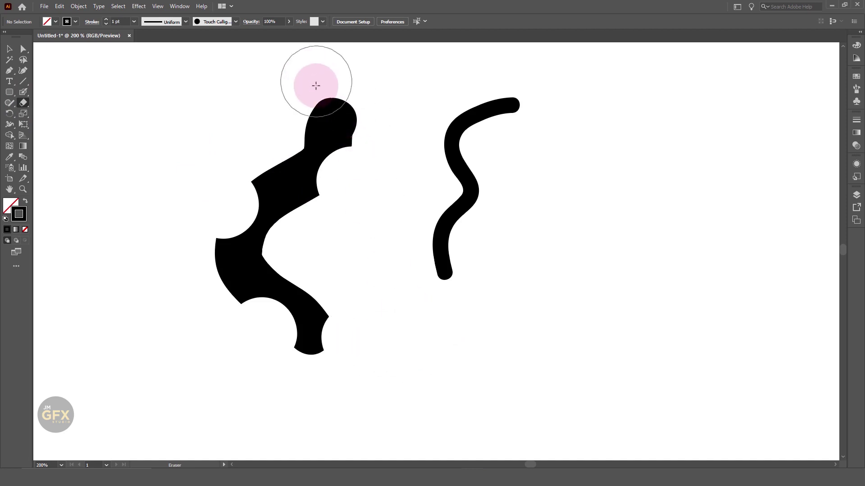
pyautogui.click(316, 85)
# Marquee-select both strokes and delete them
pyautogui.click(10, 49)
pyautogui.moveTo(204, 80); pyautogui.dragTo(535, 350)
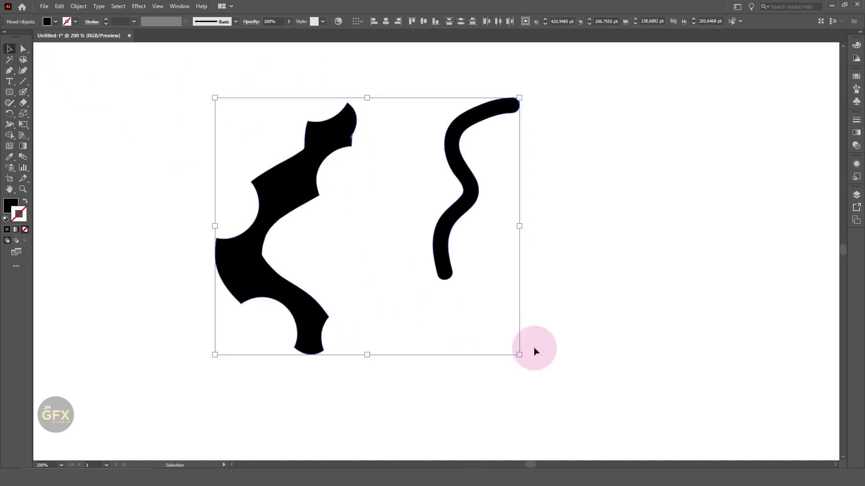
pyautogui.press('Delete')
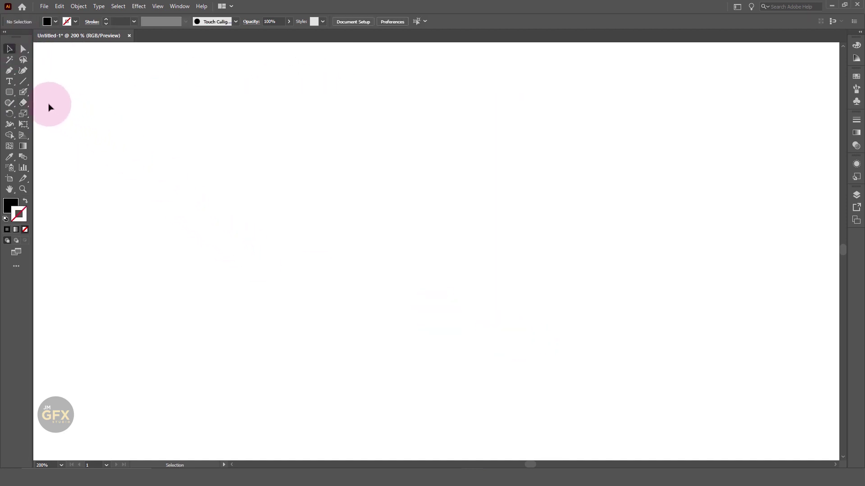
pyautogui.click(23, 93)
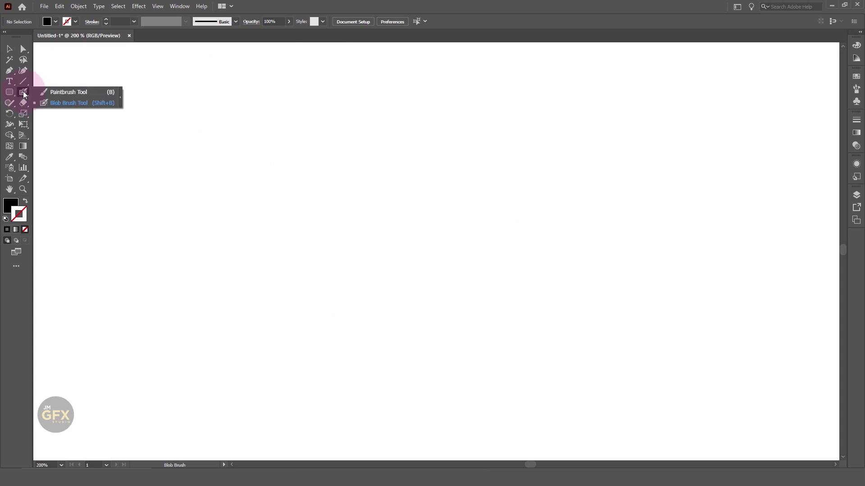
# Show the Brushes panel, float it on its own and enlarge it
pyautogui.click(92, 92)
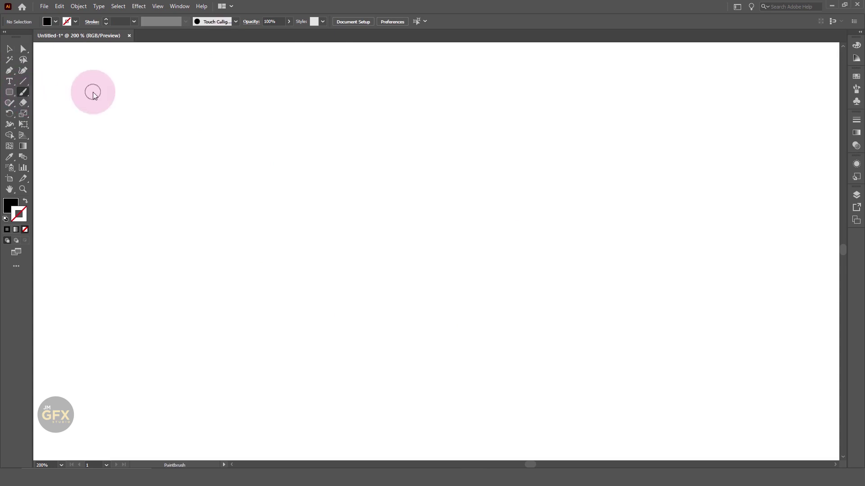
pyautogui.click(180, 7)
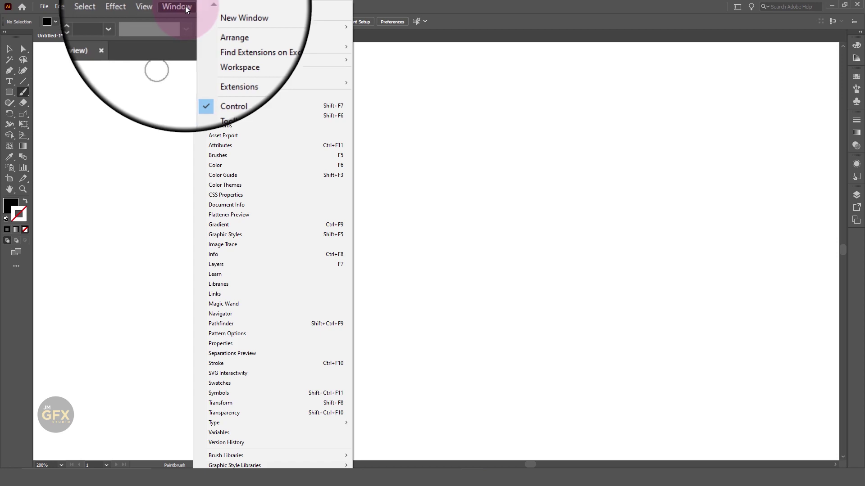
pyautogui.click(243, 155)
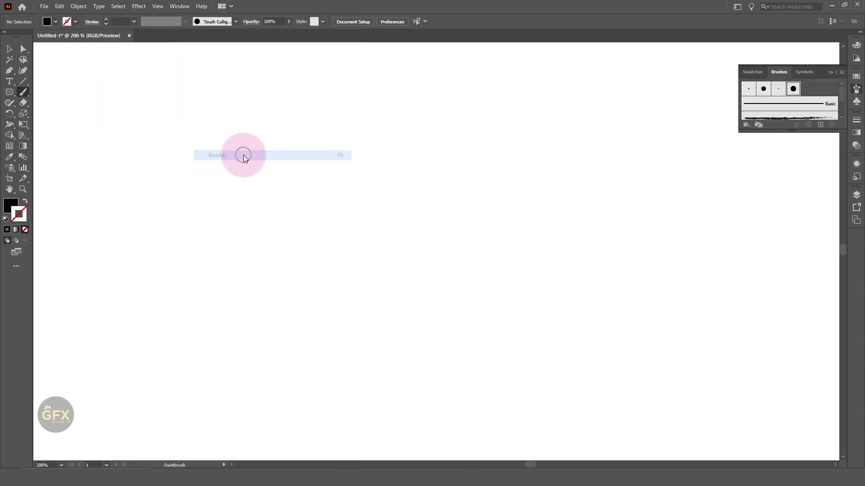
pyautogui.moveTo(780, 73); pyautogui.dragTo(632, 115)
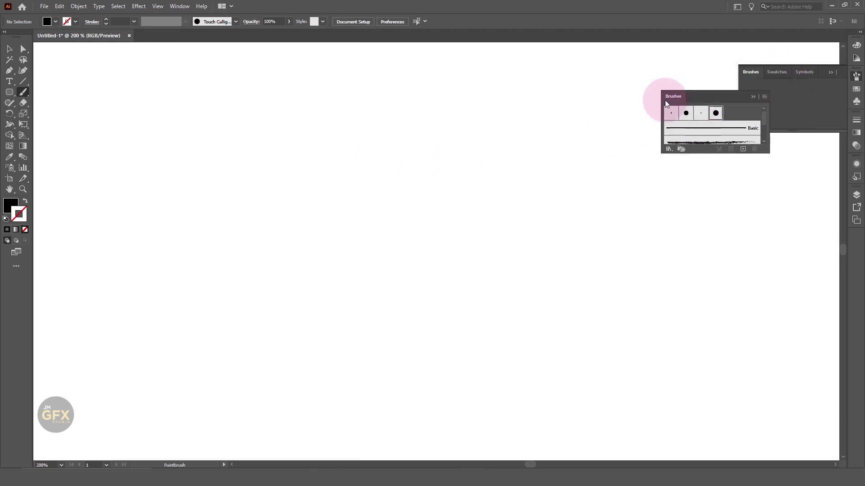
pyautogui.click(829, 74)
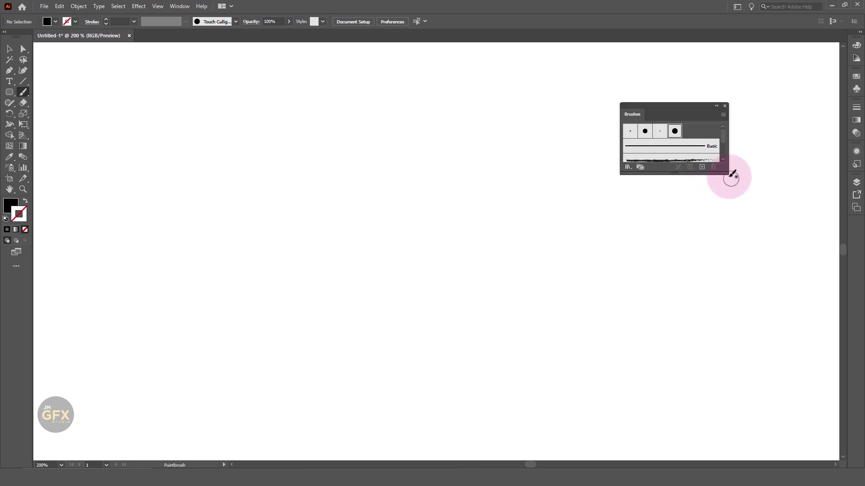
pyautogui.moveTo(724, 174); pyautogui.dragTo(734, 232)
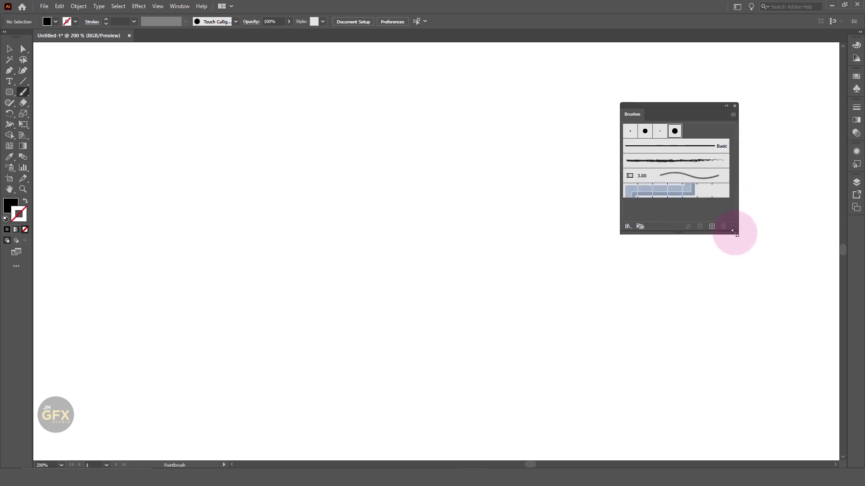
# Paint a wavy Charcoal - Feather stroke near the top of the canvas
pyautogui.click(676, 165)
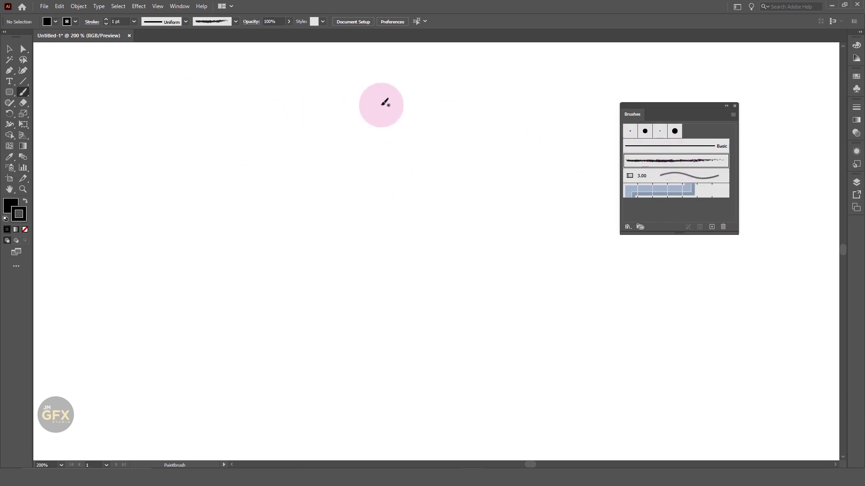
pyautogui.moveTo(381, 105)
pyautogui.mouseDown()
pyautogui.moveTo(335, 191)
pyautogui.moveTo(298, 226)
pyautogui.mouseUp()
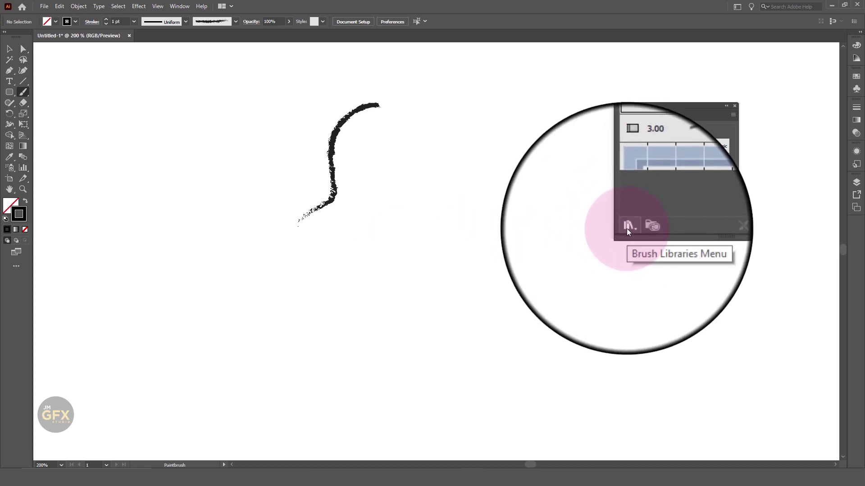
pyautogui.click(627, 229)
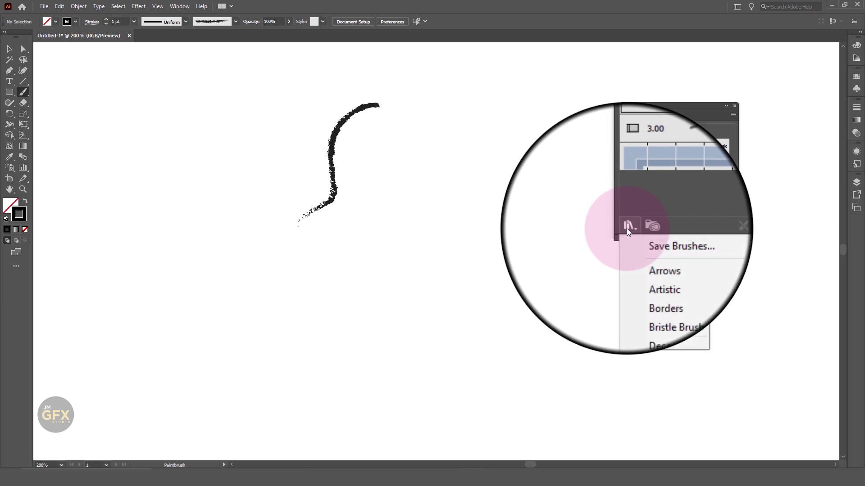
pyautogui.moveTo(647, 250)
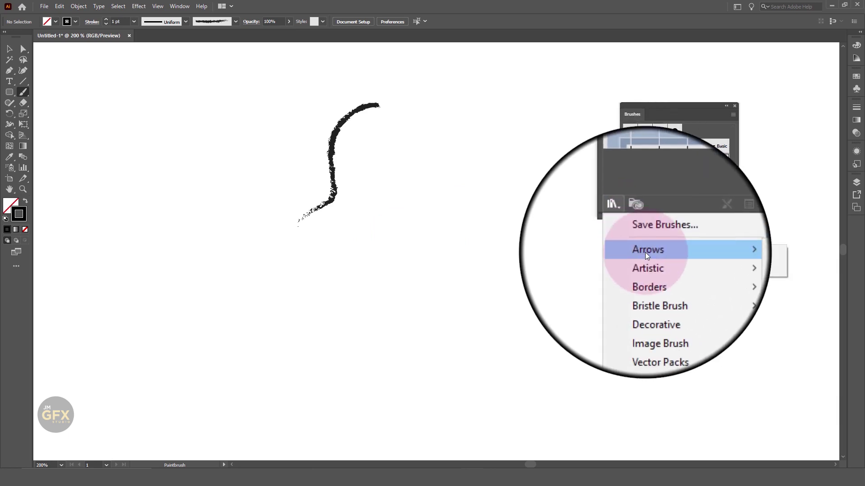
# Paint two curving arrows with the first Arrows_Special brush, flanking the charcoal stroke
pyautogui.click(735, 254)
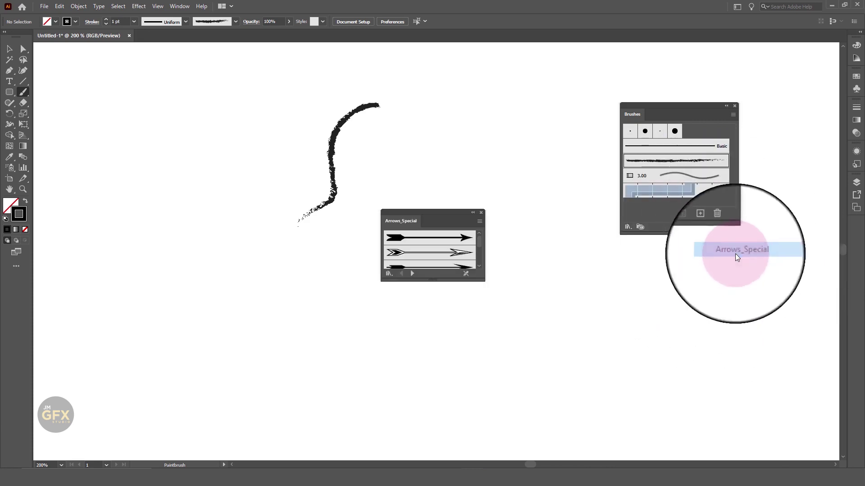
pyautogui.click(439, 238)
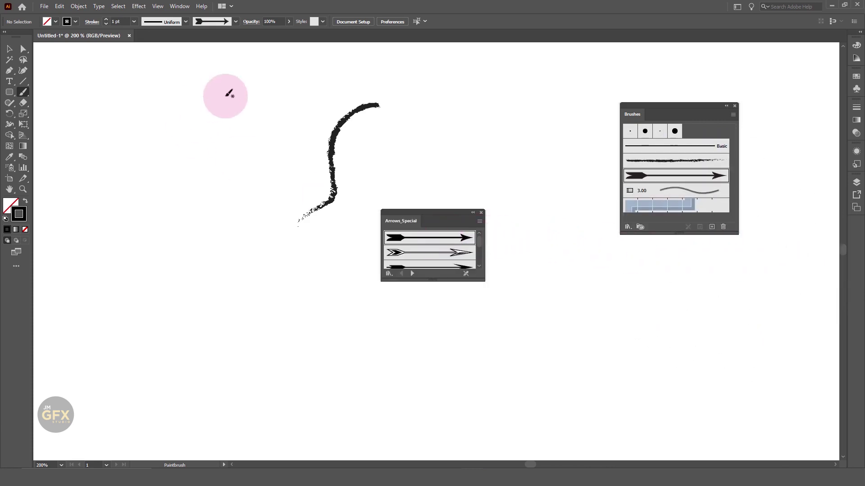
pyautogui.moveTo(288, 99); pyautogui.dragTo(222, 250)
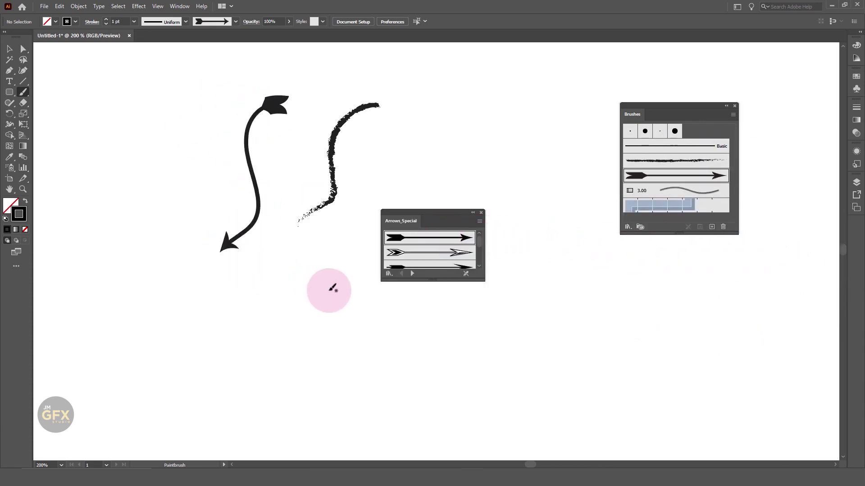
pyautogui.moveTo(495, 111); pyautogui.dragTo(573, 250)
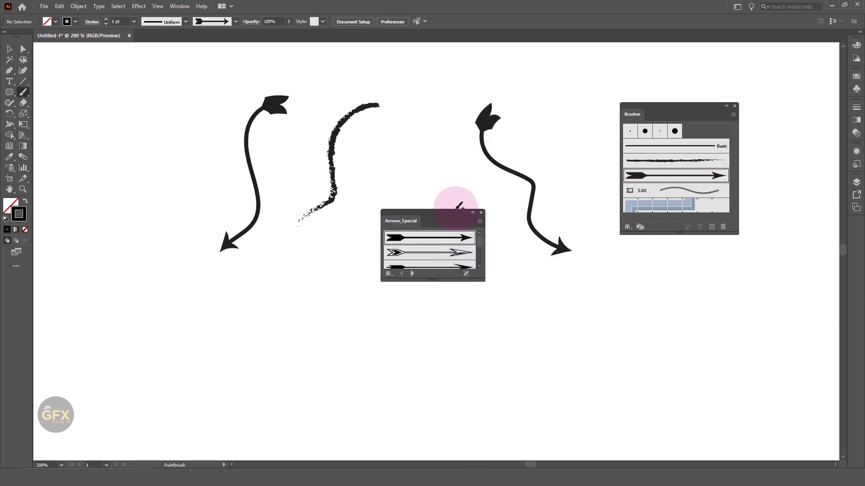
# Move and resize the library panel, then step it to Artistic_Calligraphic
pyautogui.moveTo(451, 214); pyautogui.dragTo(659, 260)
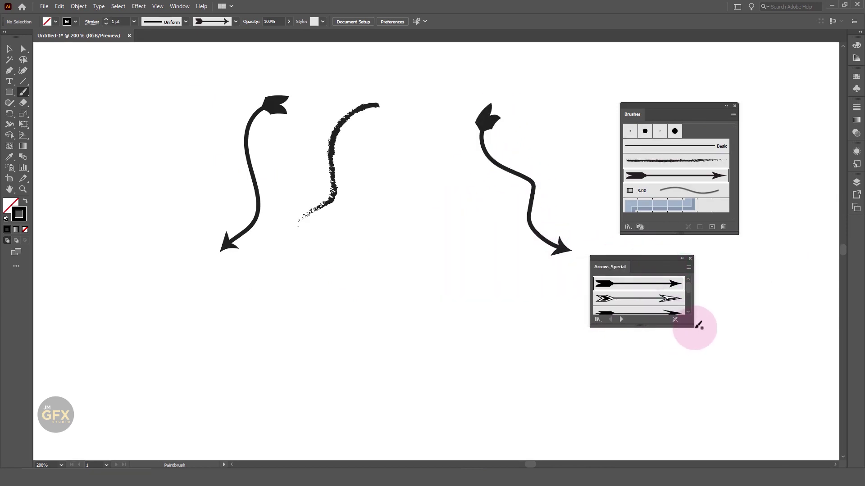
pyautogui.moveTo(691, 326); pyautogui.dragTo(712, 373)
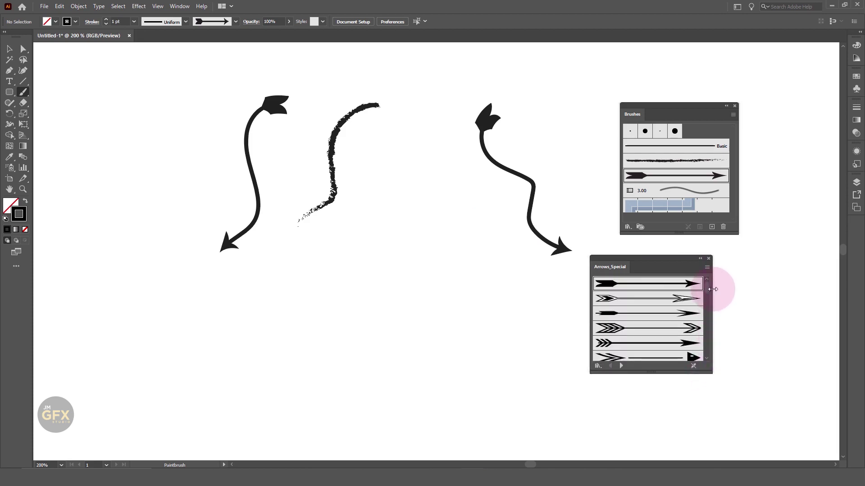
pyautogui.scroll(-2, 708, 304)
pyautogui.moveTo(708, 301)
pyautogui.mouseDown()
pyautogui.moveTo(705, 331)
pyautogui.moveTo(707, 283)
pyautogui.mouseUp()
pyautogui.click(632, 362)
pyautogui.click(620, 364)
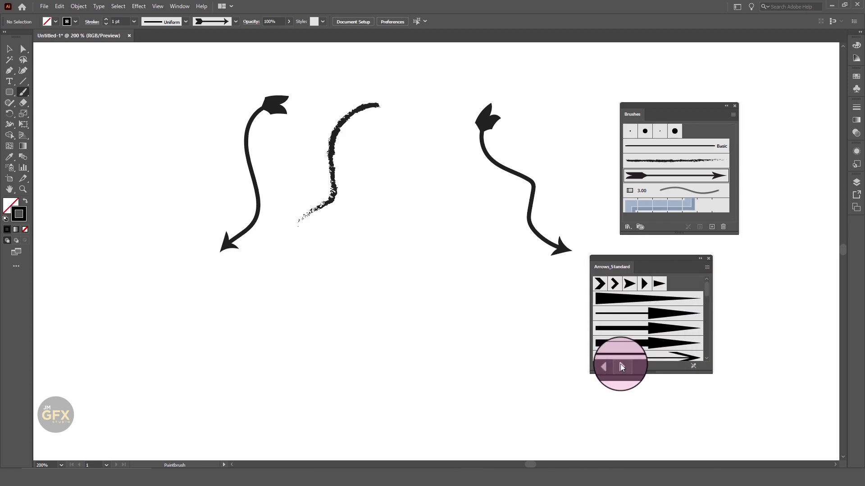
pyautogui.click(620, 364)
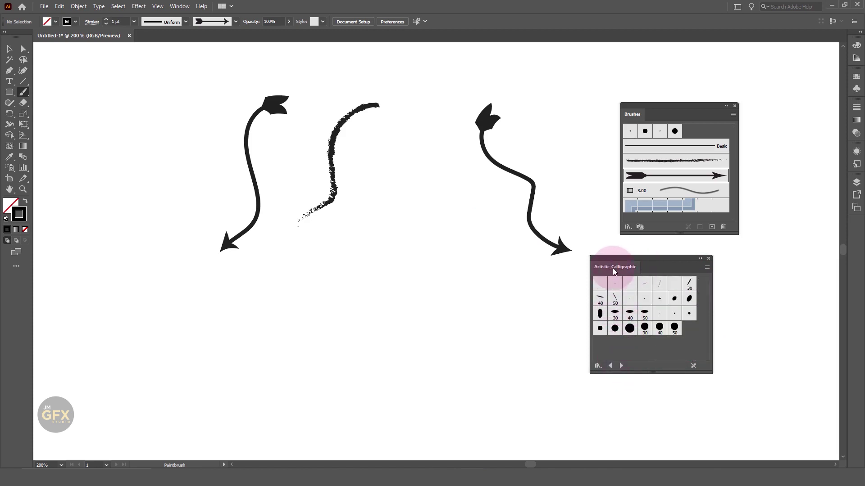
# Paint a broad 50 pt Flat zigzag stroke and open the Borders_Frames library
pyautogui.click(615, 299)
pyautogui.moveTo(463, 144)
pyautogui.mouseDown()
pyautogui.moveTo(435, 307)
pyautogui.moveTo(264, 376)
pyautogui.mouseUp()
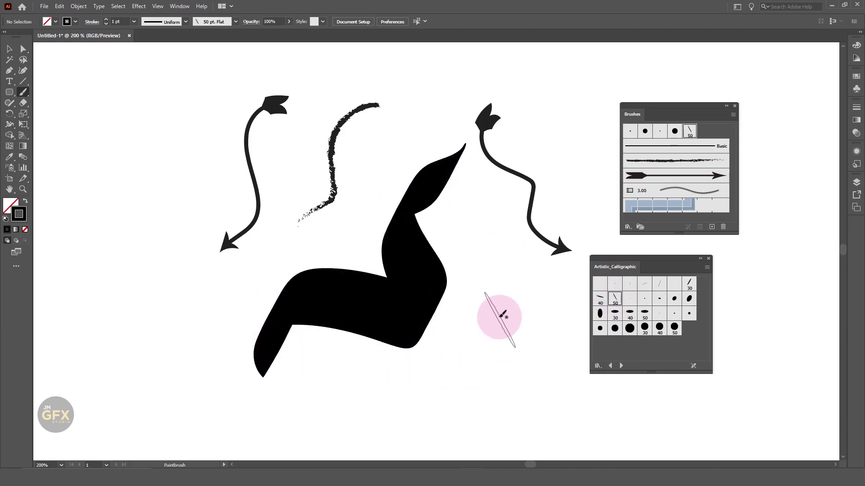
pyautogui.click(597, 366)
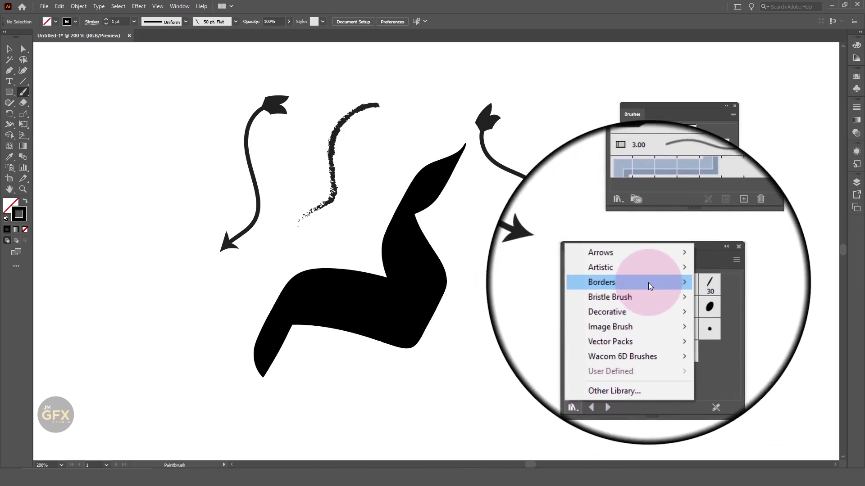
pyautogui.moveTo(594, 282)
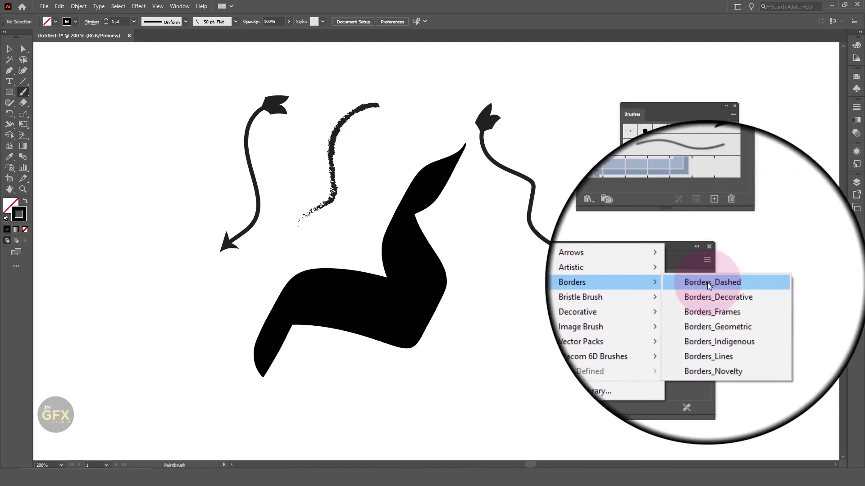
pyautogui.click(718, 304)
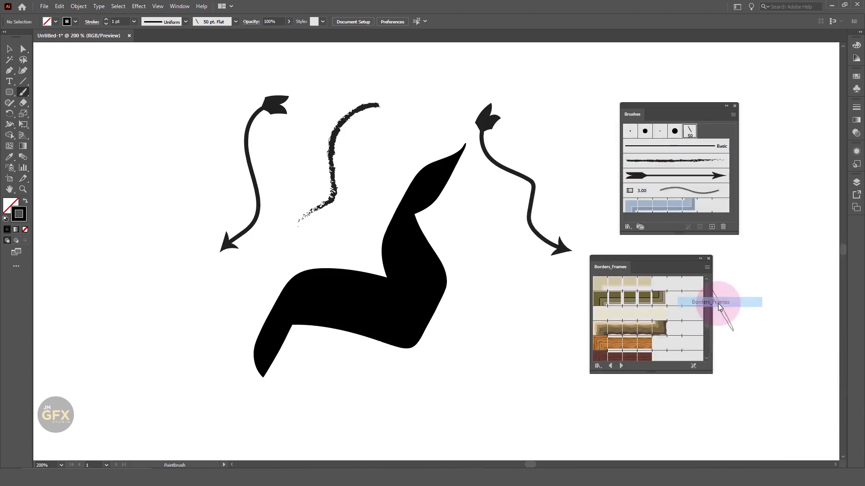
# Marquee-select all the brushed strokes and delete them
pyautogui.click(9, 57)
pyautogui.moveTo(158, 59); pyautogui.dragTo(506, 324)
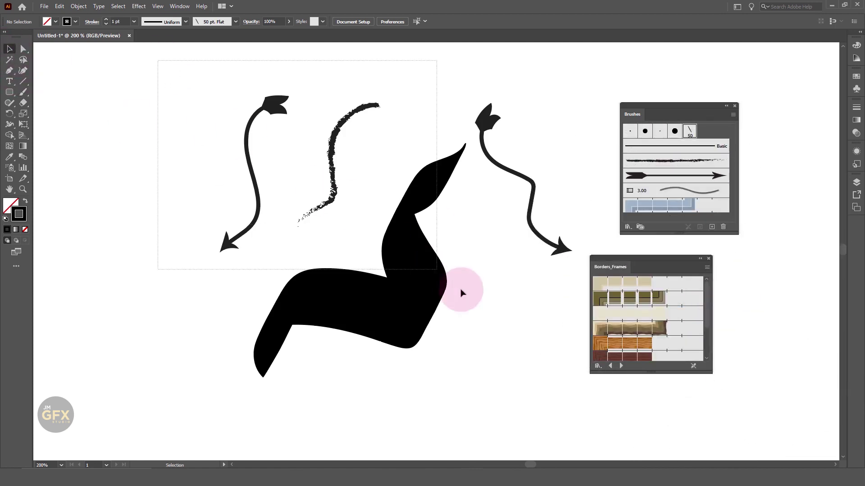
pyautogui.press('Delete')
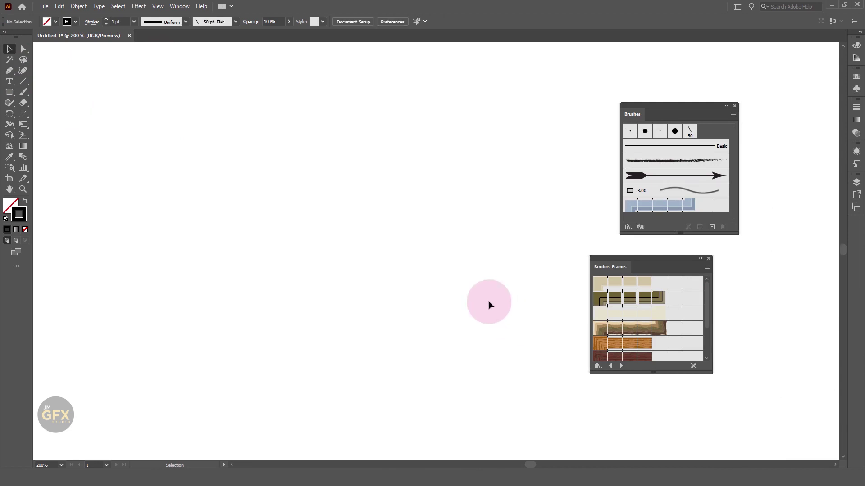
# Draw a large rectangle, apply the Oak wood frame brush, and nudge it left and down
pyautogui.click(9, 93)
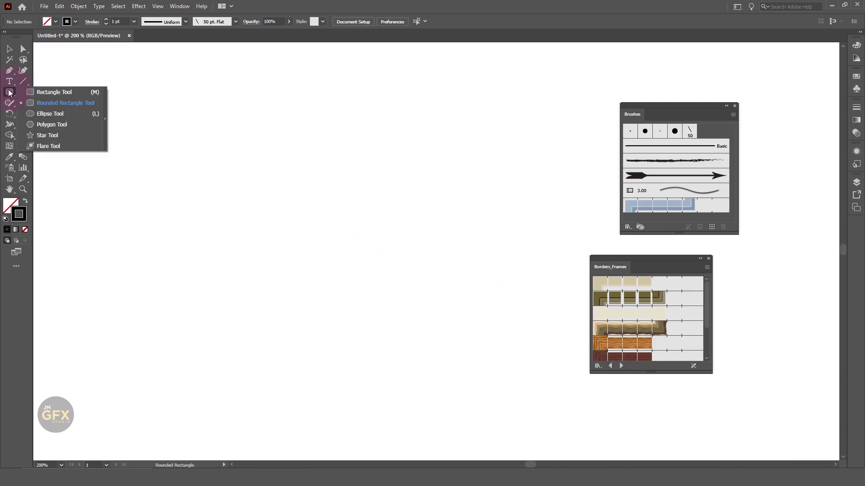
pyautogui.click(49, 92)
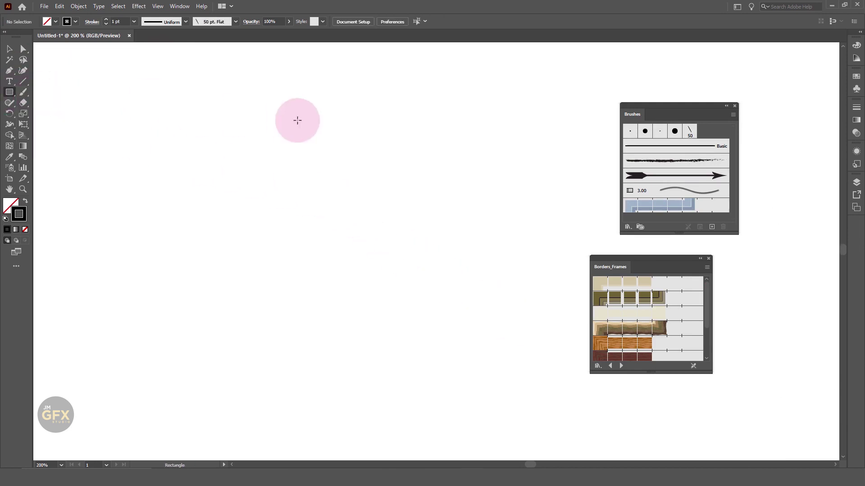
pyautogui.moveTo(215, 95)
pyautogui.mouseDown()
pyautogui.moveTo(473, 324)
pyautogui.moveTo(535, 327)
pyautogui.mouseUp()
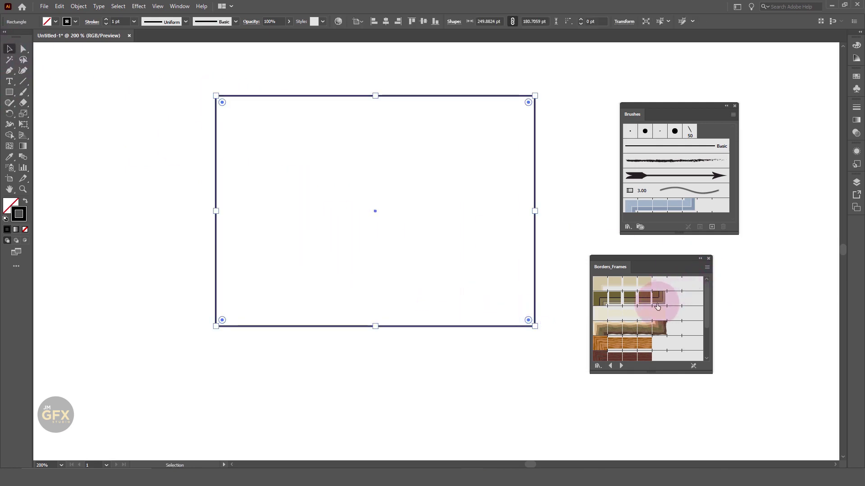
pyautogui.click(632, 344)
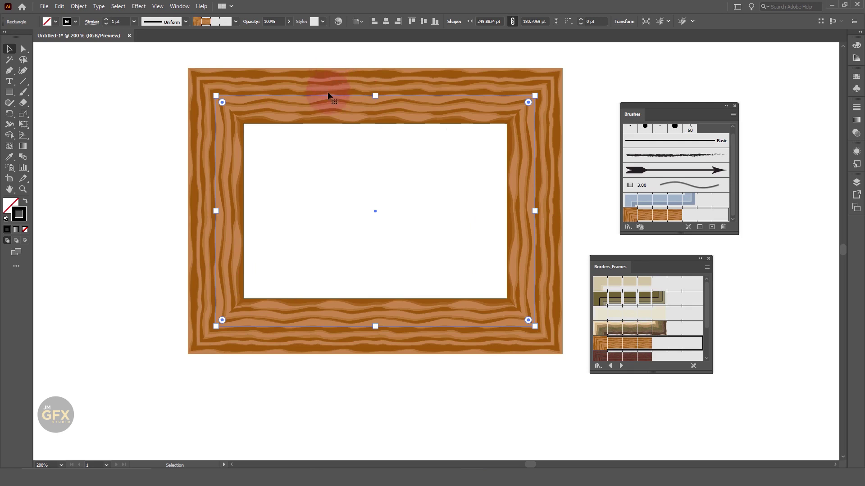
pyautogui.moveTo(329, 80); pyautogui.dragTo(312, 115)
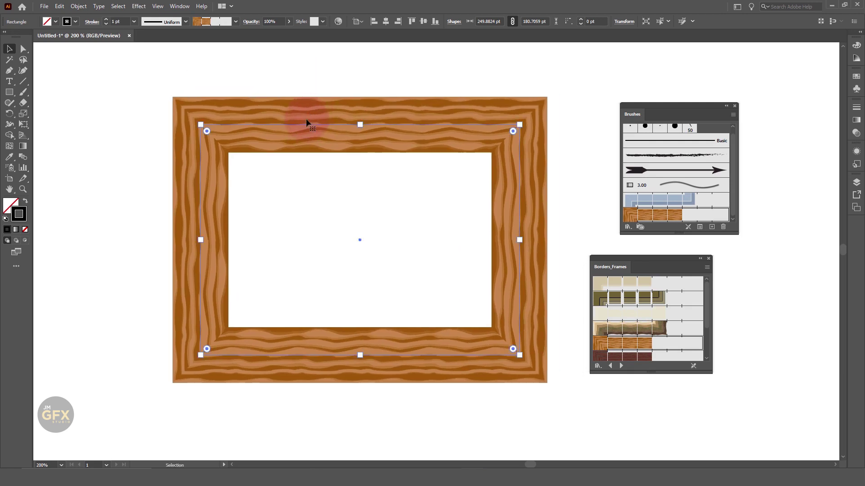
# Set the frame's stroke weight to 0.25 pt, reselect it, and list the Decorative libraries
pyautogui.click(106, 19)
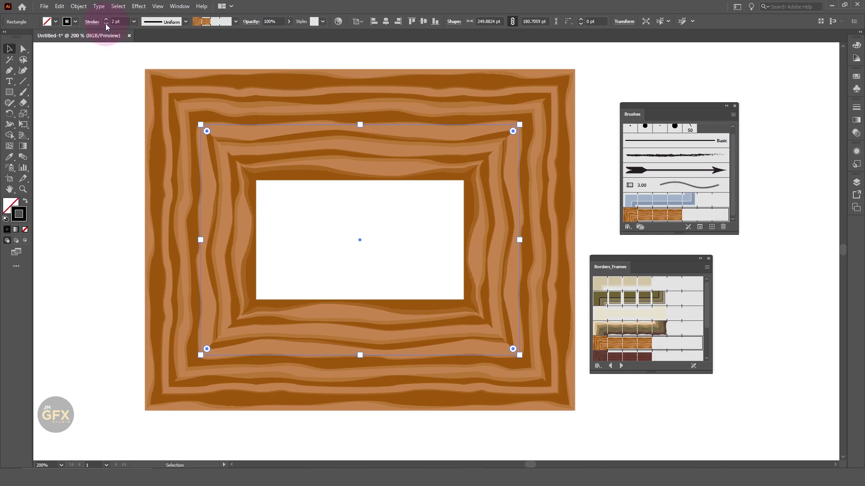
pyautogui.click(106, 24)
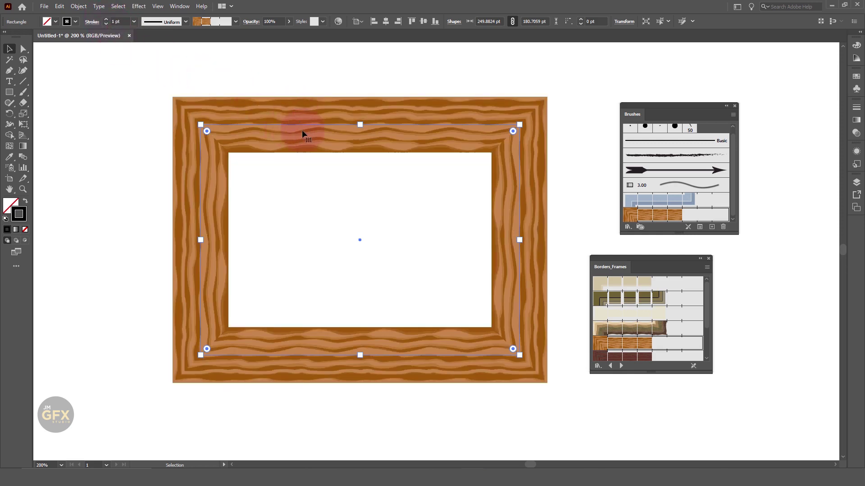
pyautogui.click(134, 21)
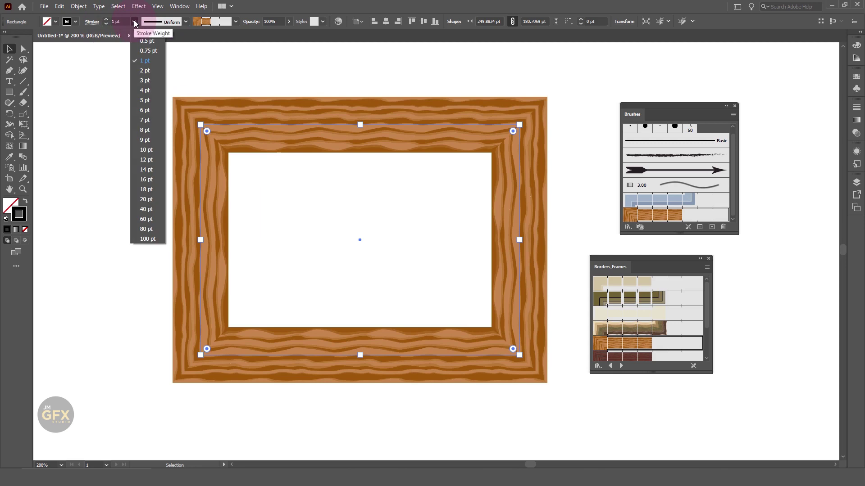
pyautogui.click(146, 30)
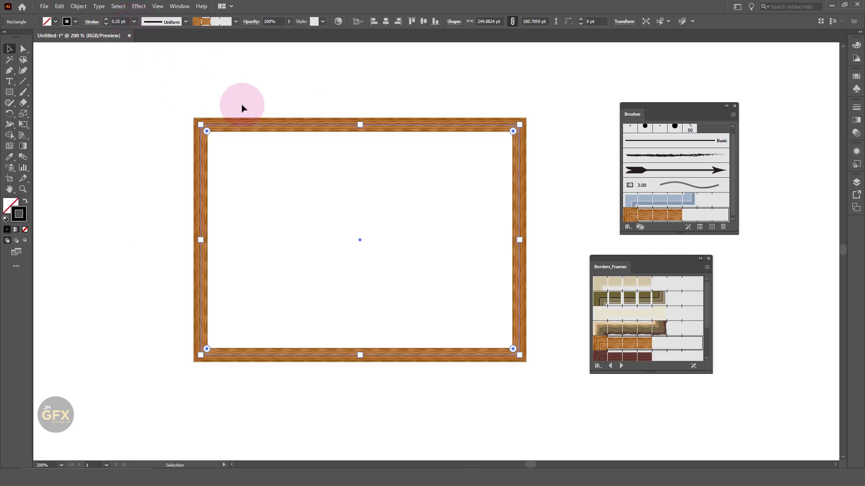
pyautogui.click(449, 277)
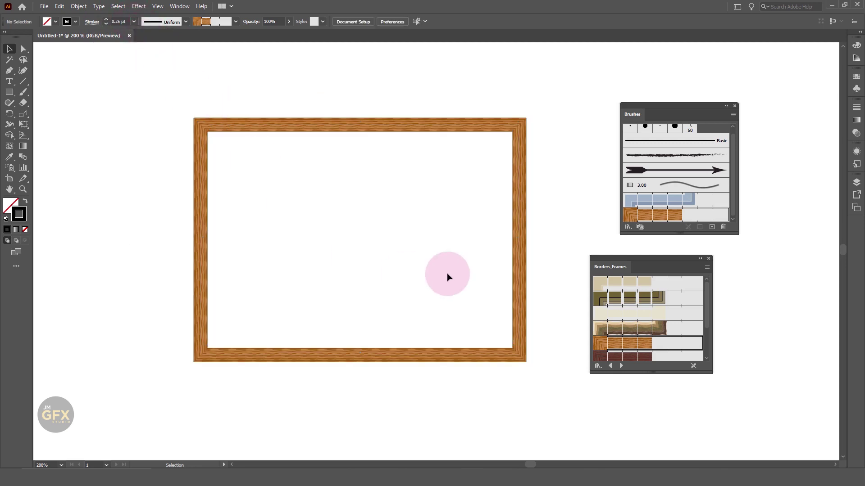
pyautogui.moveTo(553, 207); pyautogui.dragTo(488, 249)
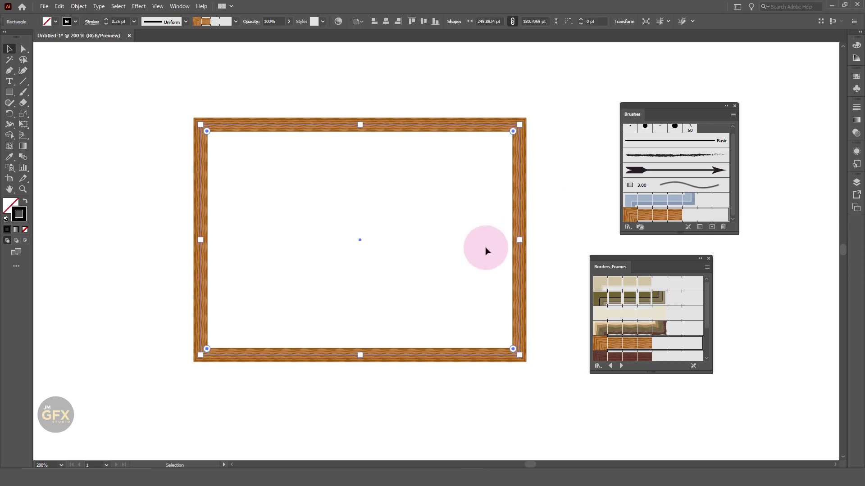
pyautogui.click(614, 269)
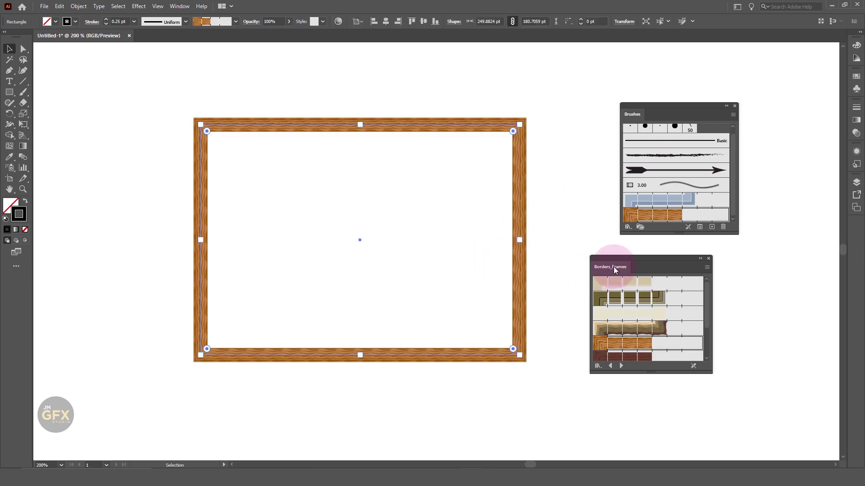
pyautogui.click(628, 228)
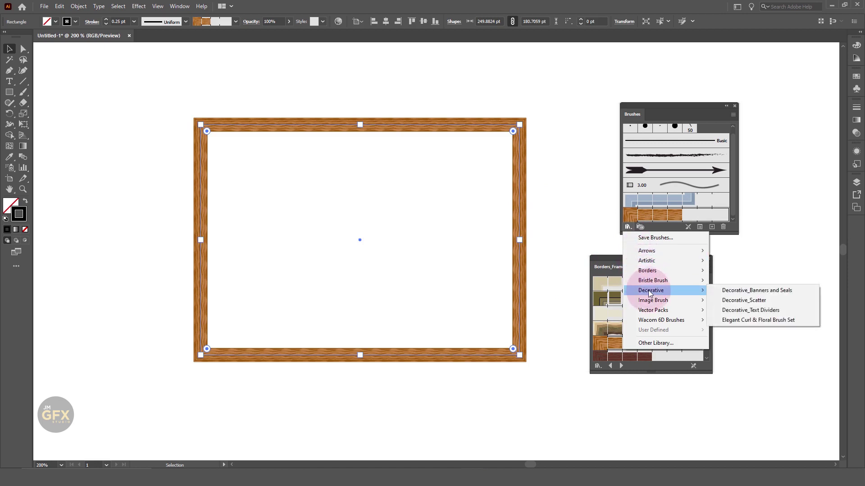
# Try the Decorative_Scatter brushes Pie, 3D Geometric and Star 2 on the rectangle
pyautogui.click(753, 305)
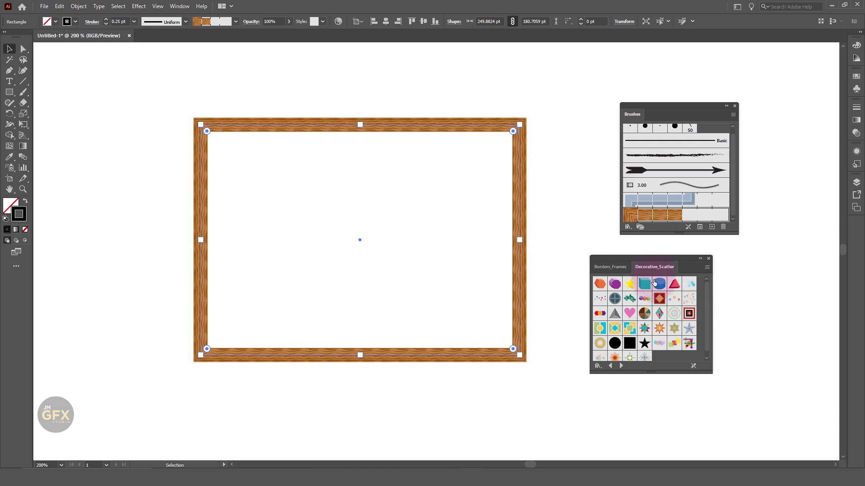
pyautogui.click(646, 315)
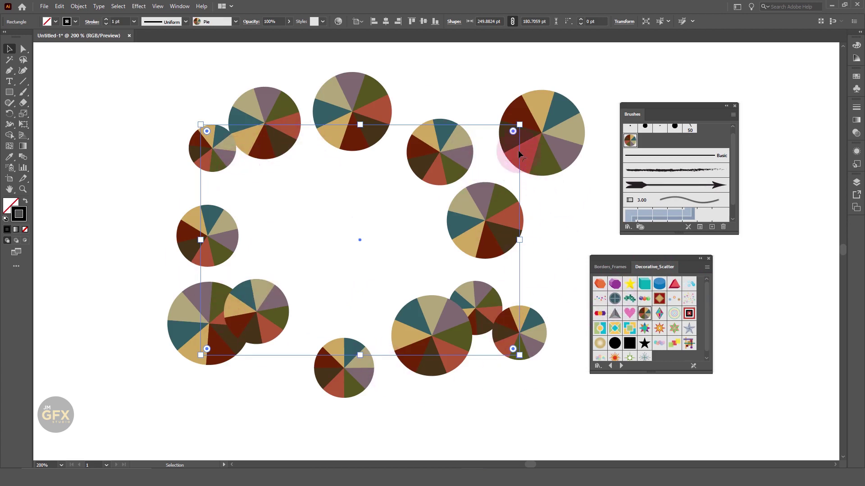
pyautogui.click(600, 284)
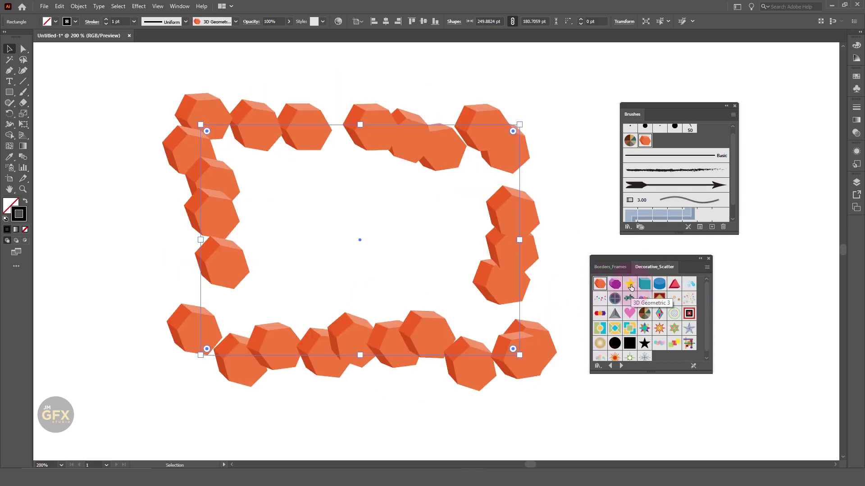
pyautogui.click(629, 284)
pyautogui.click(659, 328)
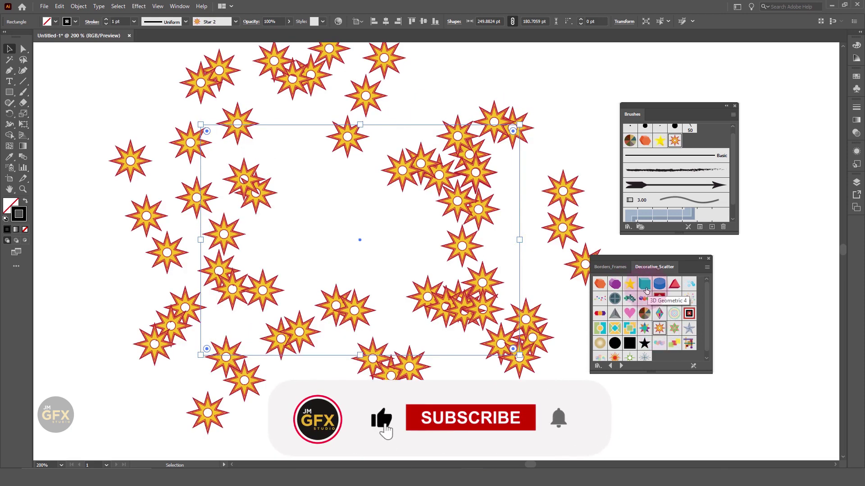
# Delete the star-brushed rectangle and close the Decorative_Scatter library
pyautogui.moveTo(548, 105); pyautogui.dragTo(401, 247)
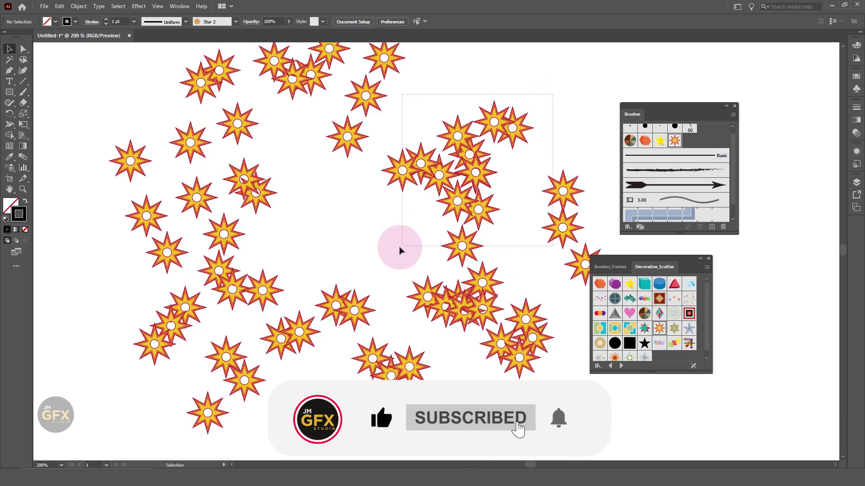
pyautogui.press('Delete')
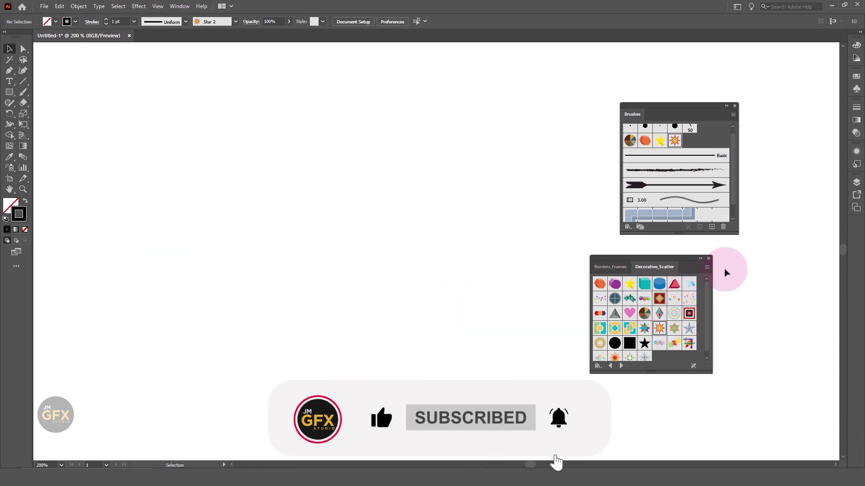
pyautogui.click(708, 259)
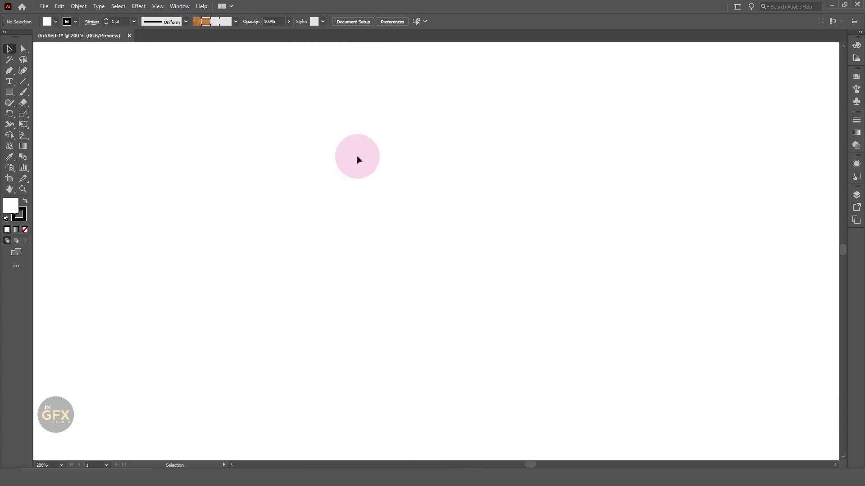
# Place the trident arrow from the Arrows symbol library on the canvas
pyautogui.click(184, 7)
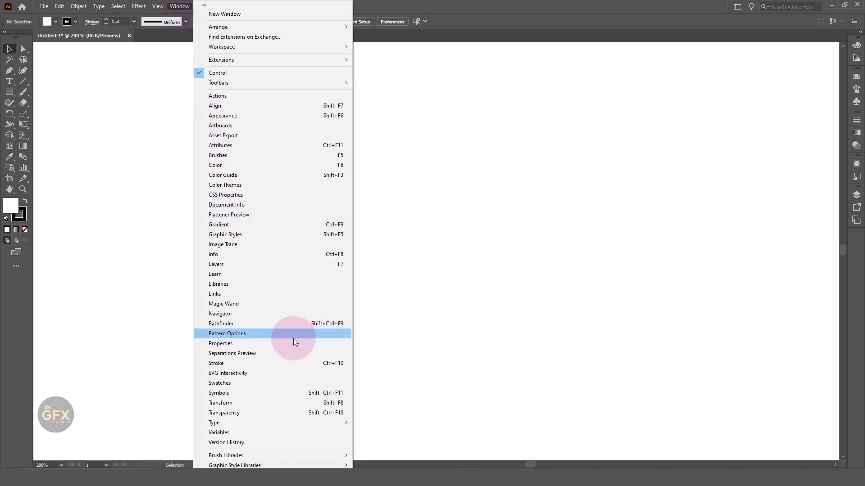
pyautogui.click(271, 393)
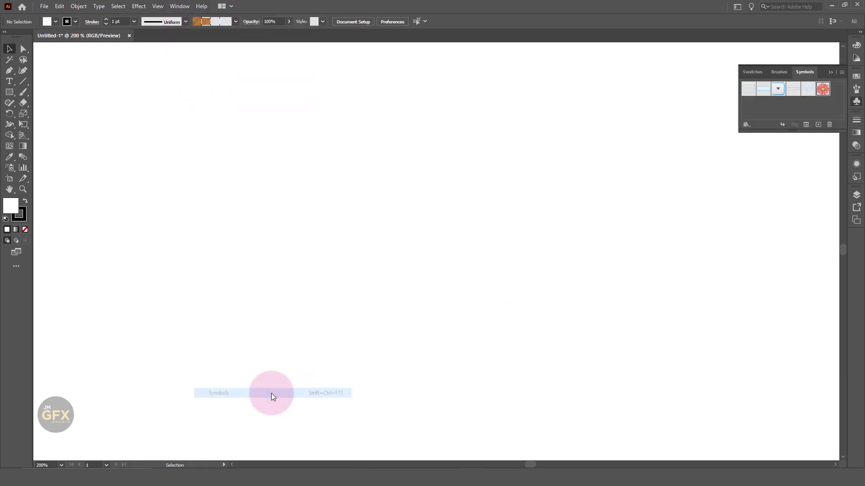
pyautogui.click(745, 125)
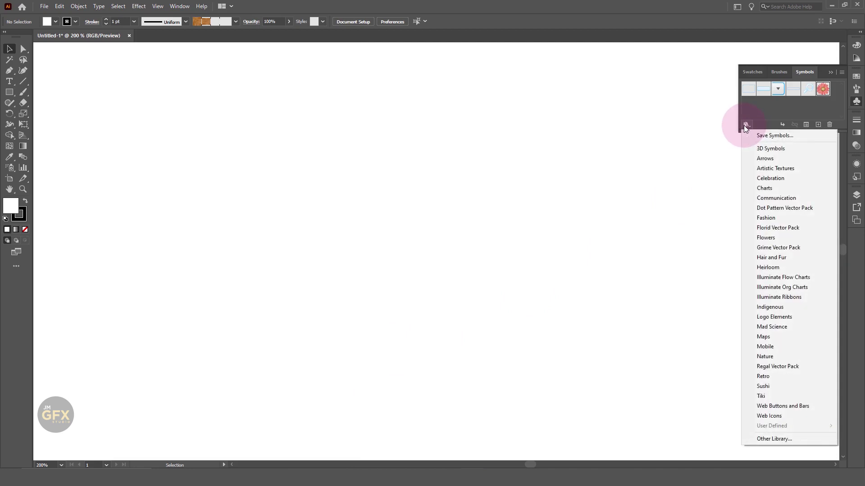
pyautogui.click(763, 158)
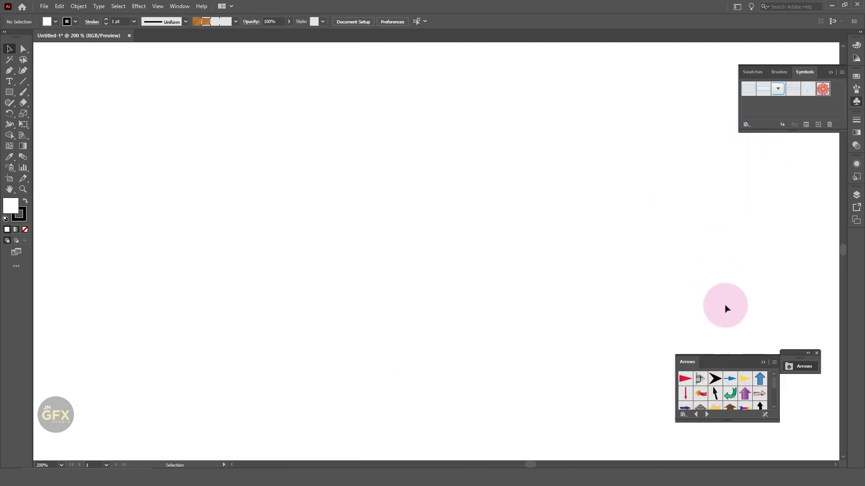
pyautogui.moveTo(721, 363); pyautogui.dragTo(713, 207)
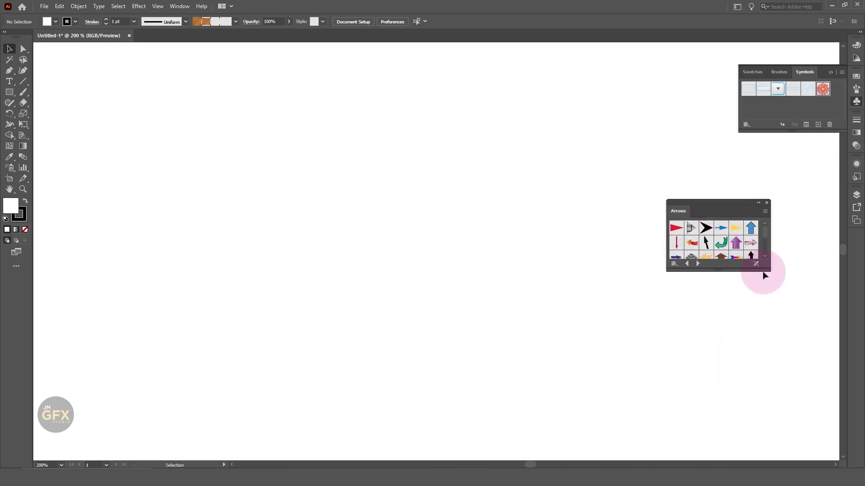
pyautogui.moveTo(768, 272); pyautogui.dragTo(790, 313)
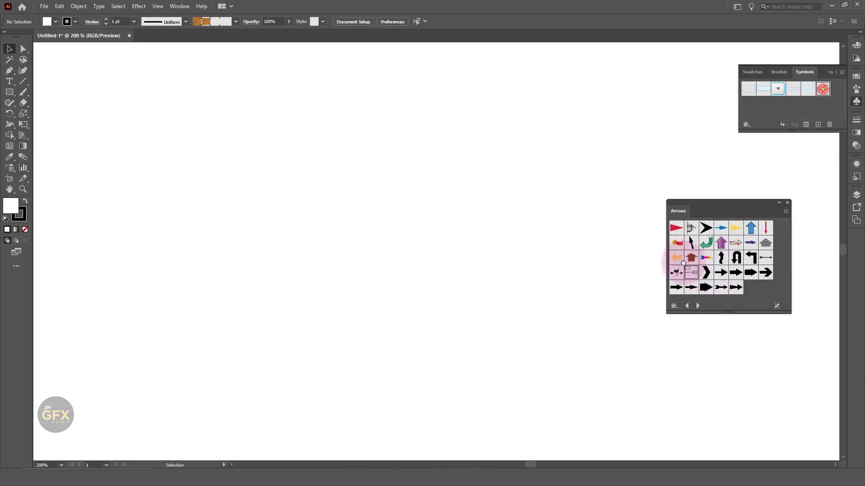
pyautogui.moveTo(684, 263); pyautogui.dragTo(508, 208)
pyautogui.click(637, 247)
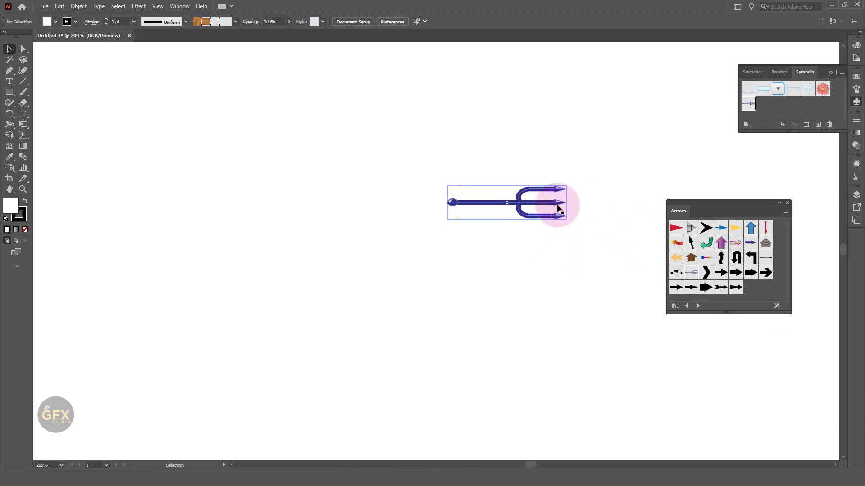
# Float the Brushes panel and drag the trident symbol into it
pyautogui.click(181, 7)
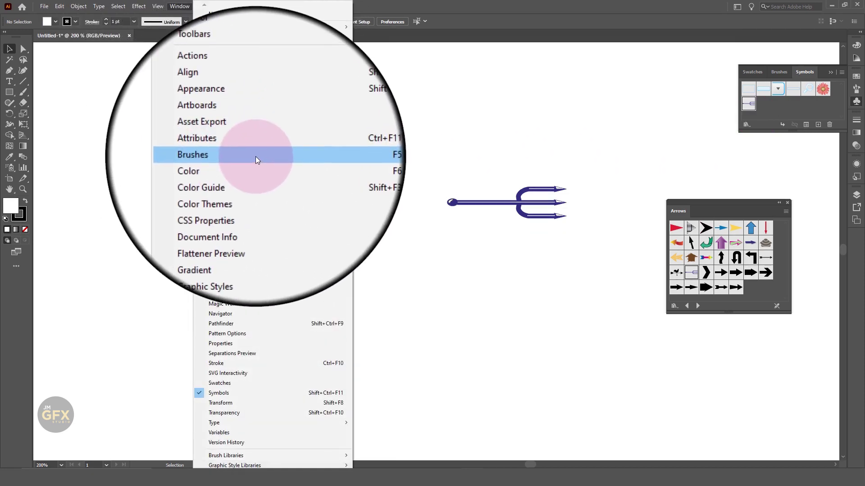
pyautogui.click(256, 156)
pyautogui.moveTo(782, 76); pyautogui.dragTo(584, 95)
pyautogui.click(830, 72)
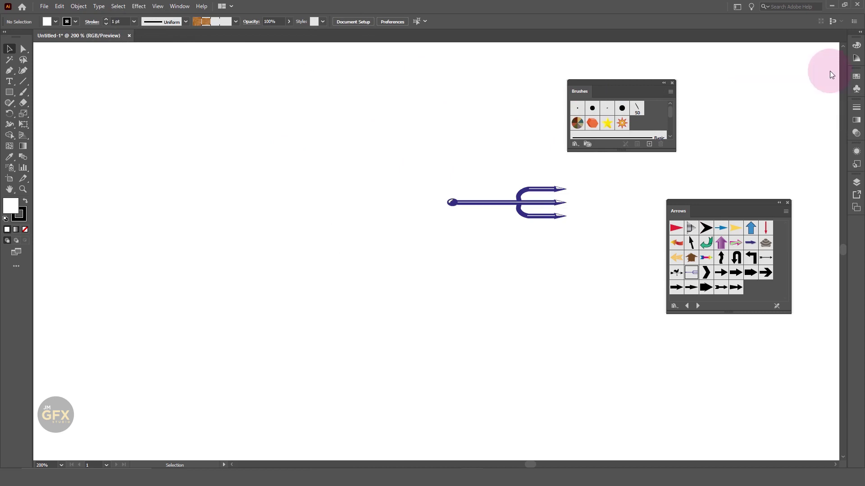
pyautogui.click(525, 196)
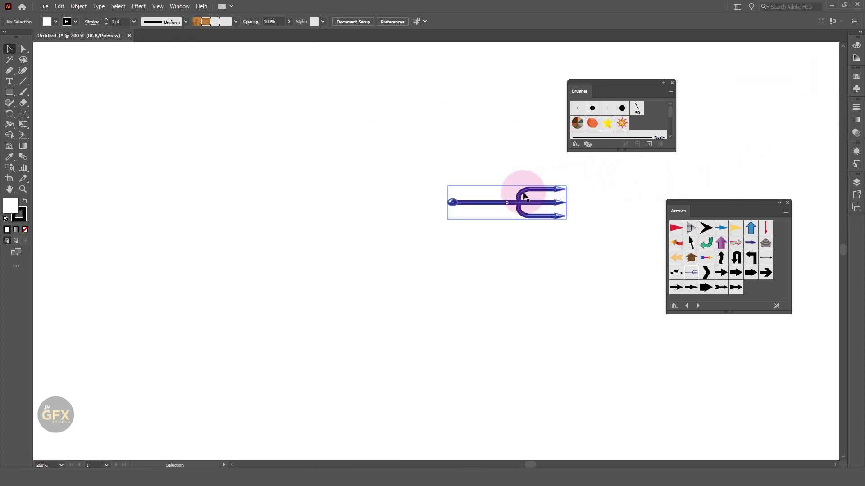
pyautogui.moveTo(524, 195); pyautogui.dragTo(649, 112)
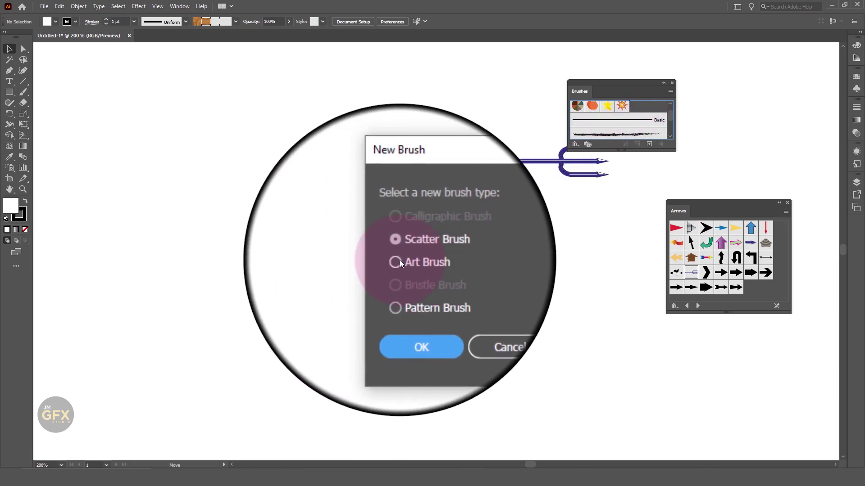
# Save the trident as an Art Brush with default options, then delete the placed symbol
pyautogui.click(399, 261)
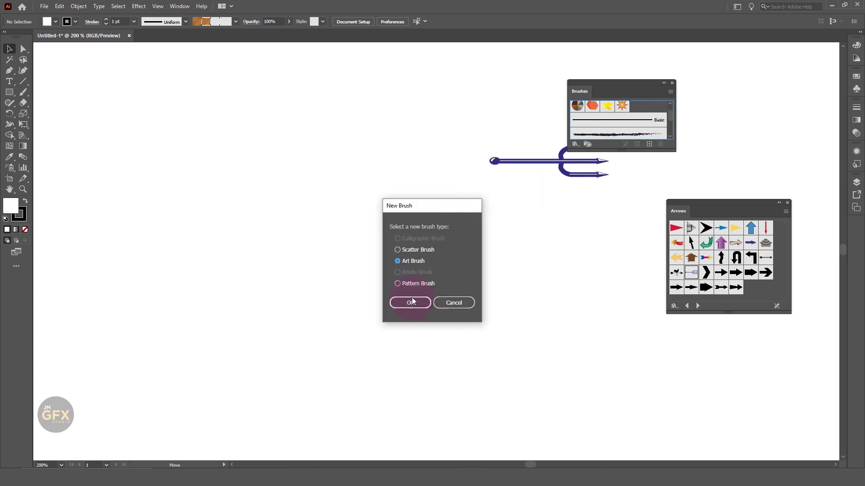
pyautogui.click(410, 303)
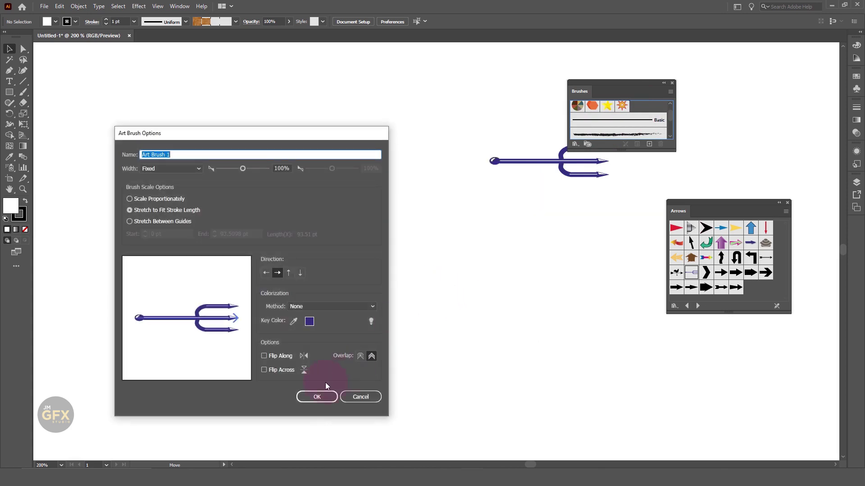
pyautogui.click(315, 399)
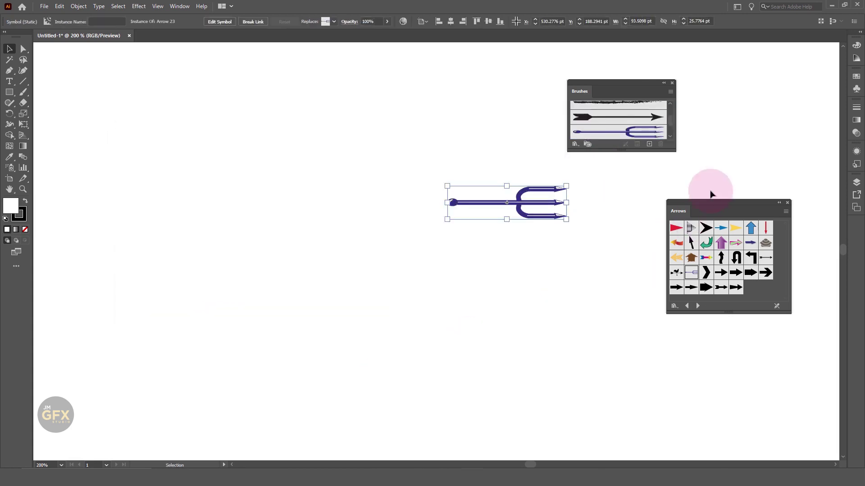
pyautogui.moveTo(674, 153); pyautogui.dragTo(731, 186)
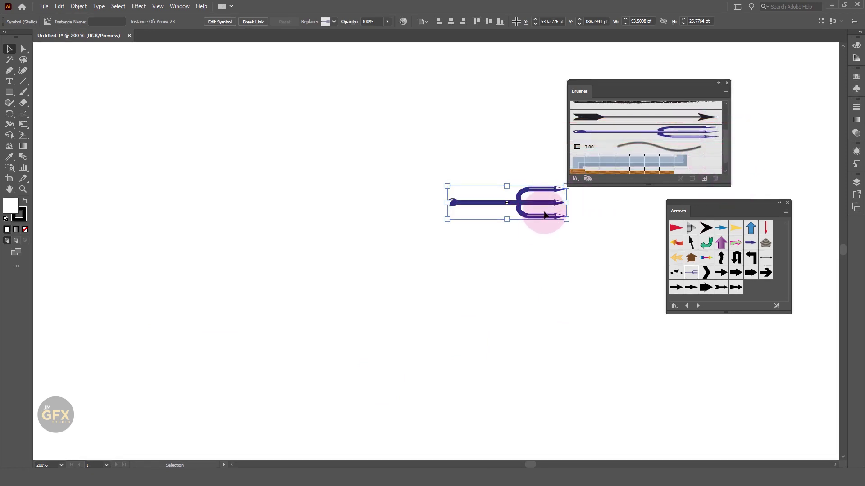
pyautogui.press('Delete')
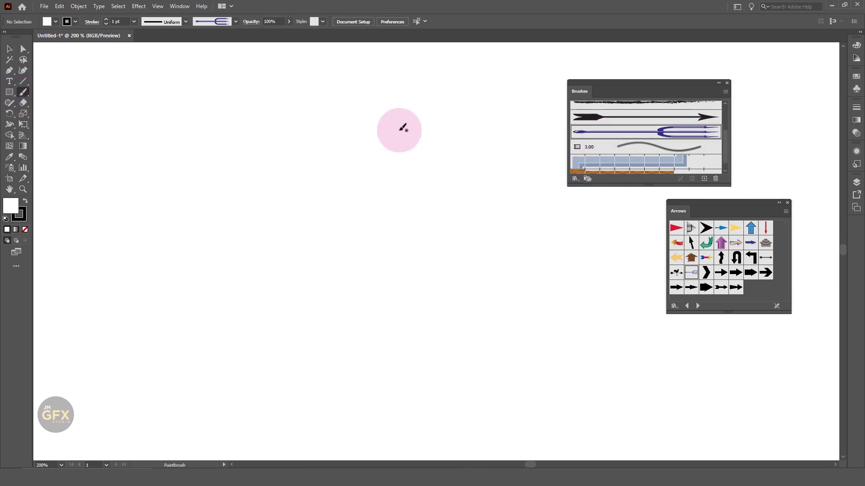
# Paint three curving strokes with the trident art brush
pyautogui.moveTo(485, 105); pyautogui.dragTo(241, 288)
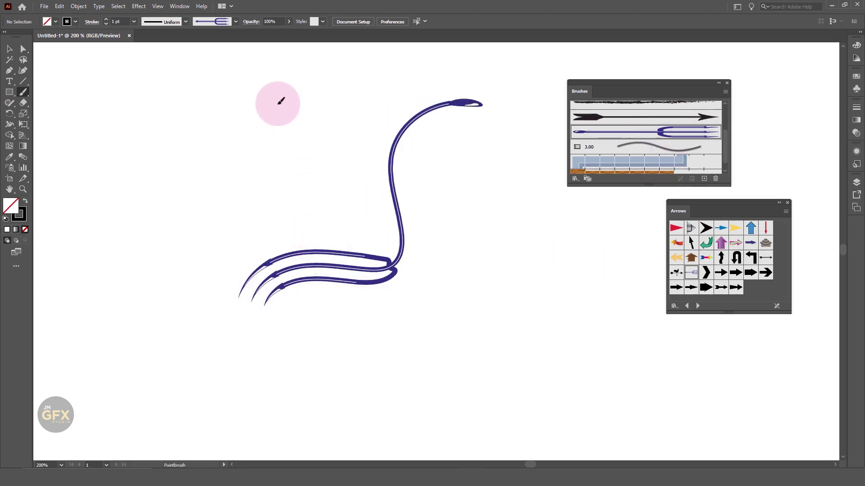
pyautogui.moveTo(279, 104); pyautogui.dragTo(295, 175)
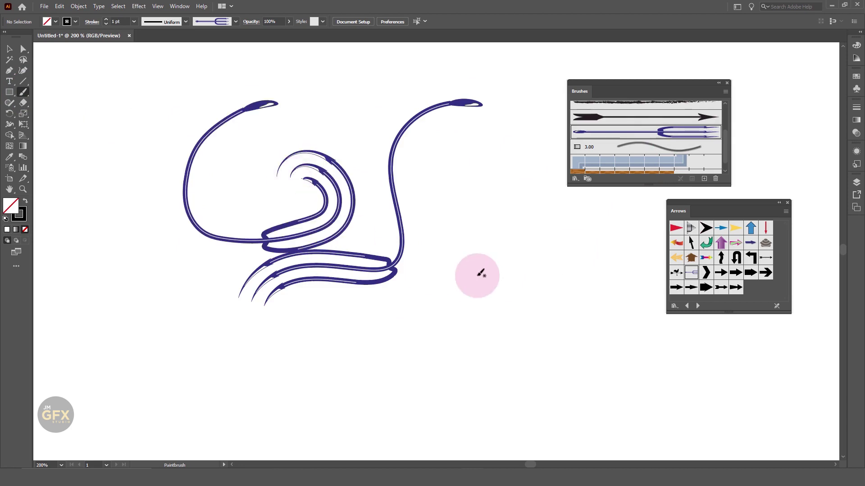
pyautogui.moveTo(519, 131); pyautogui.dragTo(450, 346)
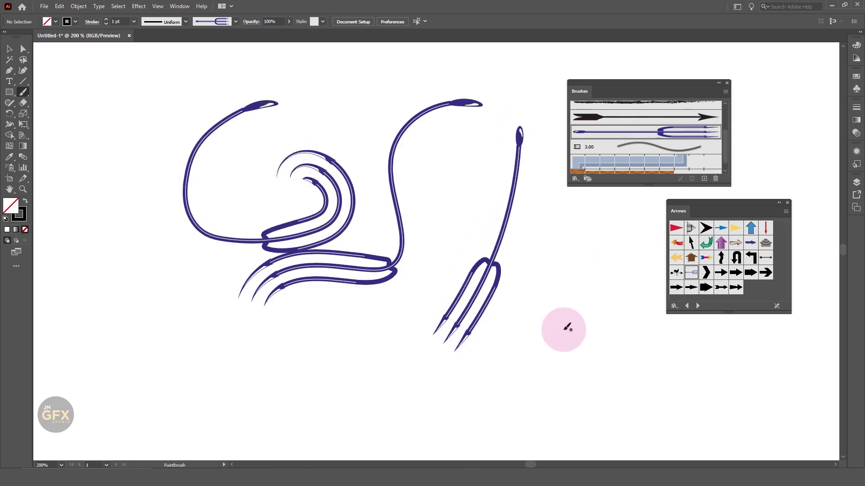
# Marquee-select all the trident strokes and delete them
pyautogui.click(9, 49)
pyautogui.moveTo(159, 85)
pyautogui.mouseDown()
pyautogui.moveTo(453, 295)
pyautogui.moveTo(512, 325)
pyautogui.mouseUp()
pyautogui.press('Delete')
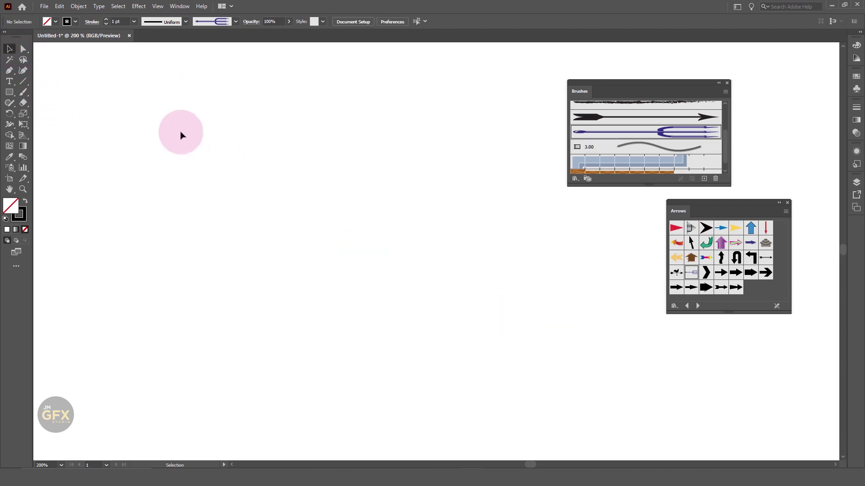
# Draw a five-point wavy curve with the Curvature tool
pyautogui.click(23, 70)
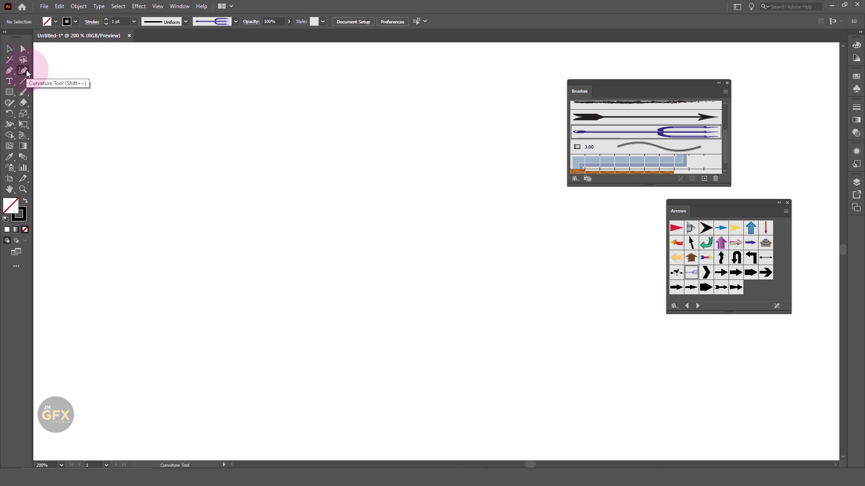
pyautogui.click(201, 90)
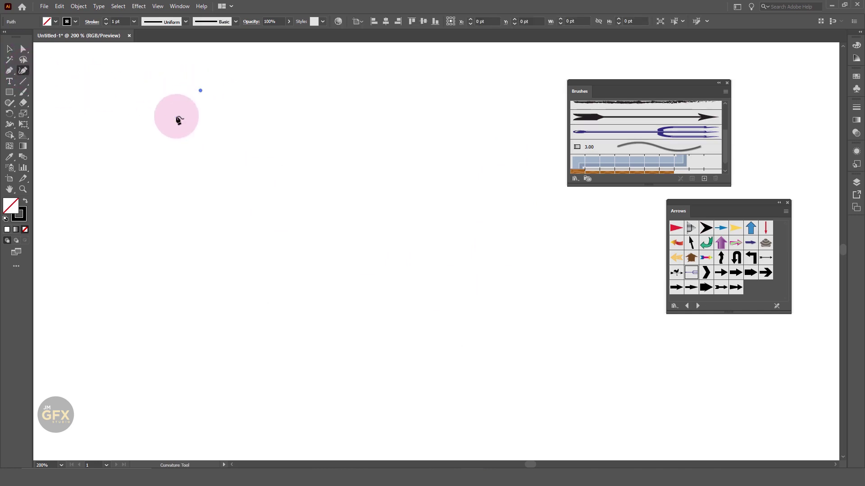
pyautogui.click(227, 221)
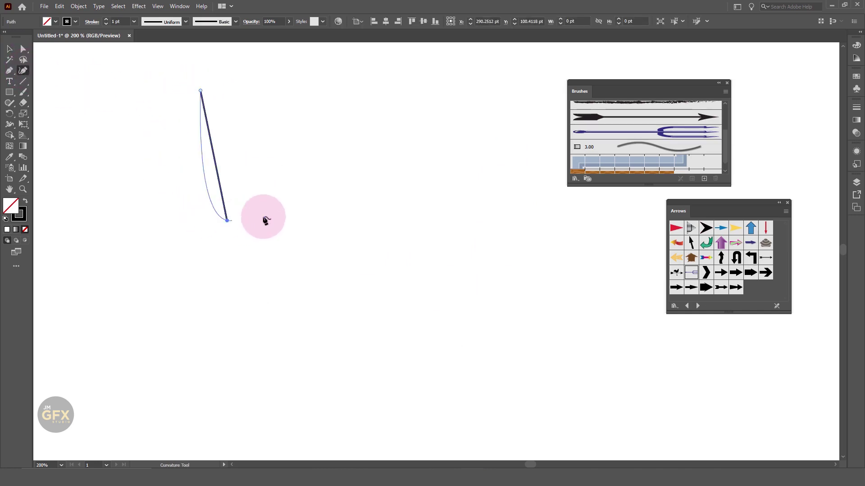
pyautogui.click(371, 211)
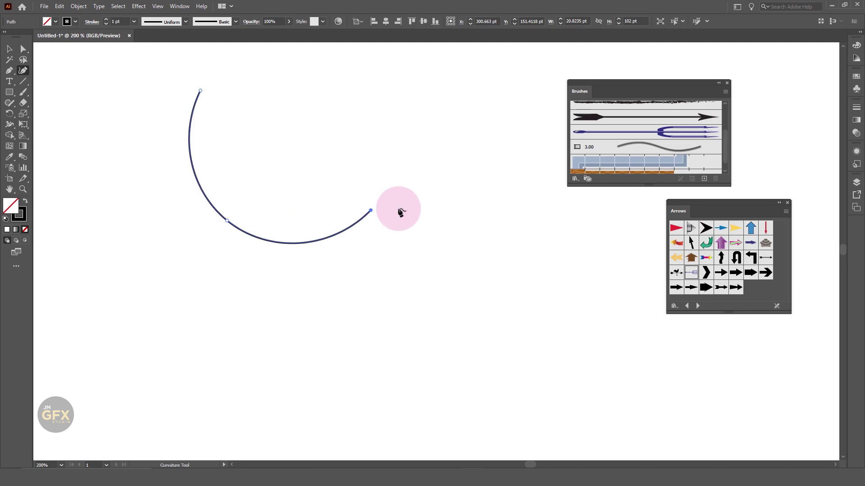
pyautogui.click(488, 286)
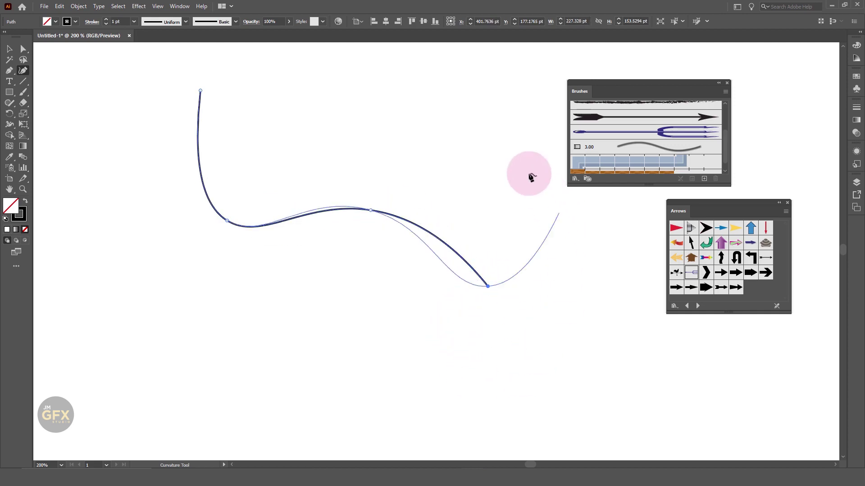
pyautogui.click(572, 229)
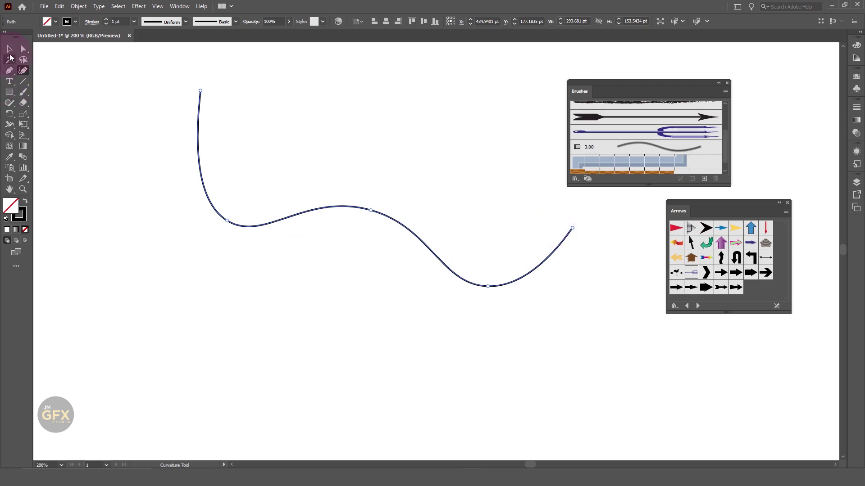
# Reposition the wavy curve and apply the trident art brush to it
pyautogui.click(10, 49)
pyautogui.moveTo(394, 220); pyautogui.dragTo(349, 235)
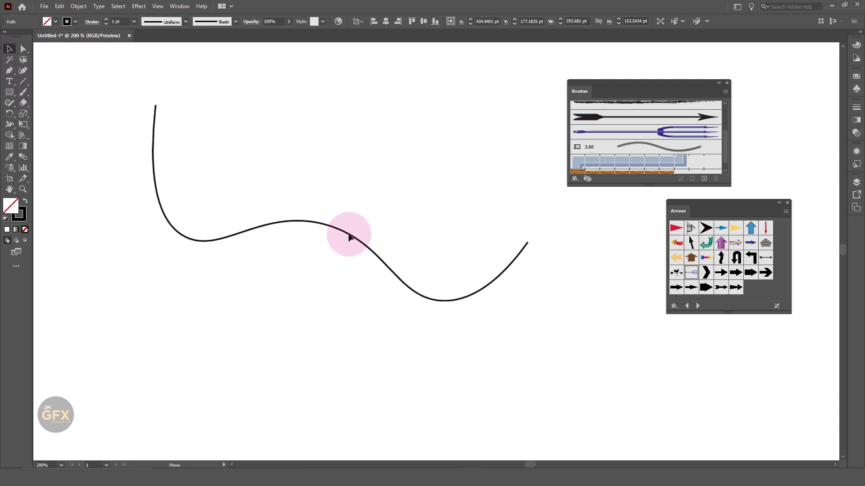
pyautogui.click(689, 132)
pyautogui.moveTo(668, 145); pyautogui.dragTo(395, 281)
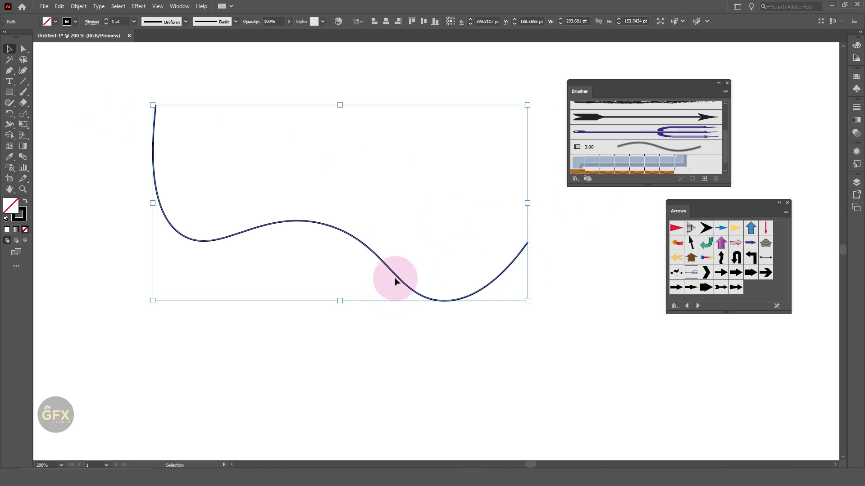
pyautogui.click(685, 134)
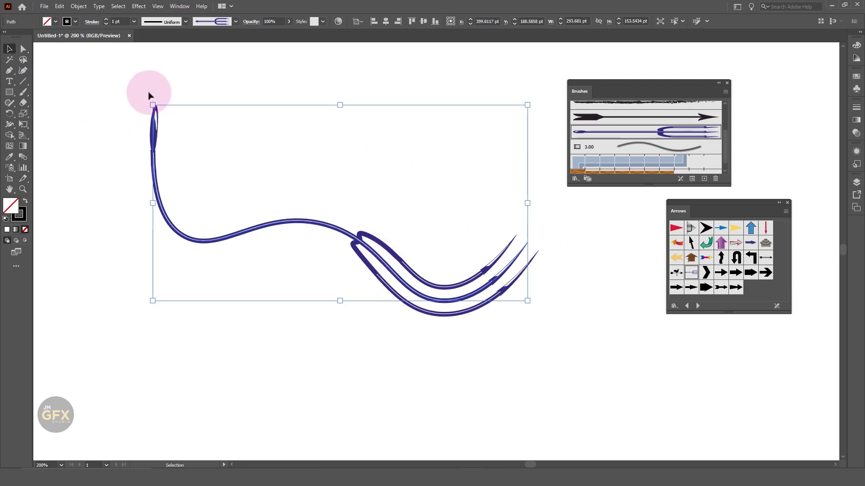
# Raise the brushed curve's stroke weight to 3 pt and reselect it
pyautogui.click(106, 20)
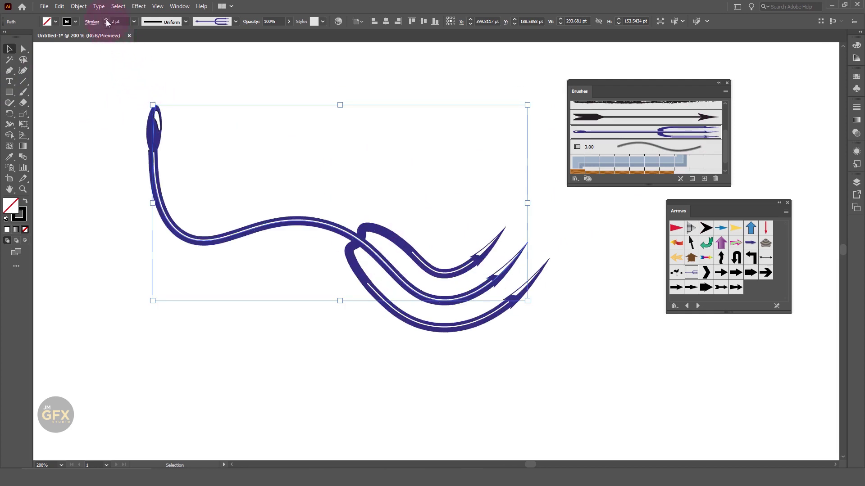
pyautogui.click(106, 20)
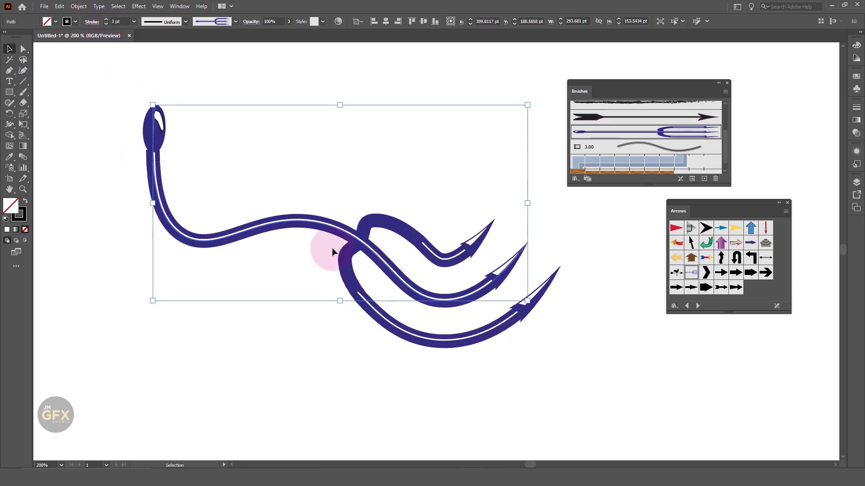
pyautogui.click(610, 331)
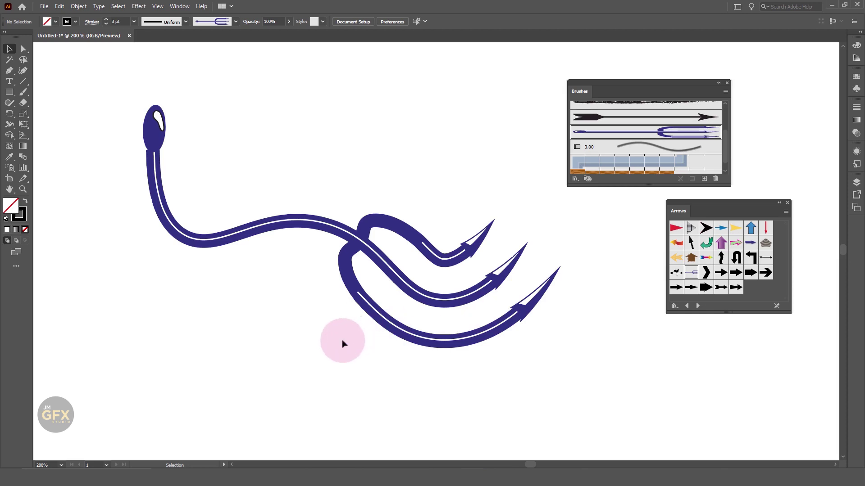
pyautogui.click(425, 225)
# Delete the brushed curve and open the Flowers symbol library
pyautogui.press('Delete')
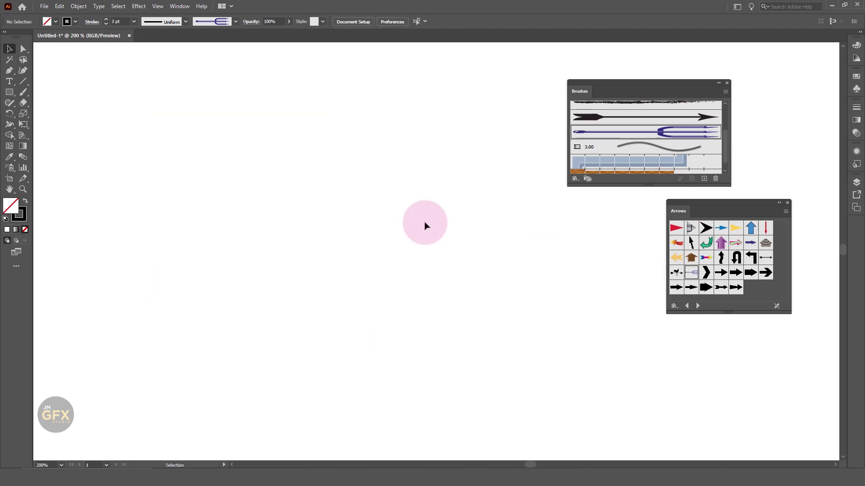
pyautogui.click(696, 307)
pyautogui.click(675, 306)
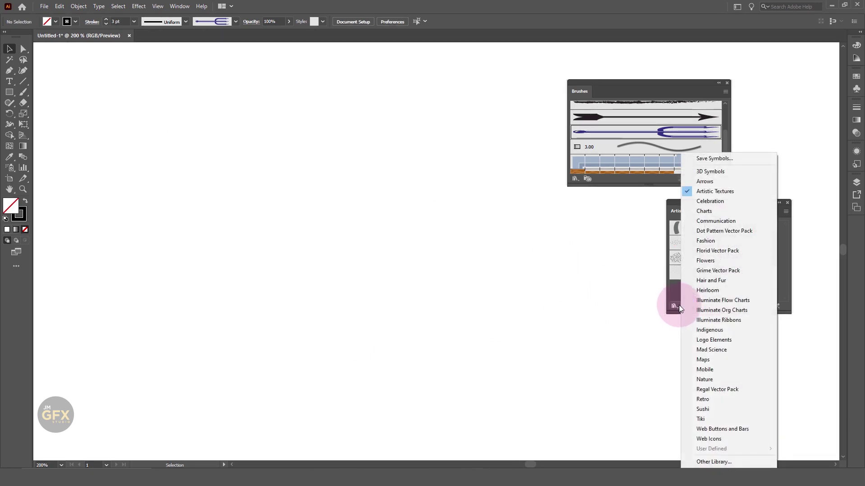
pyautogui.click(705, 262)
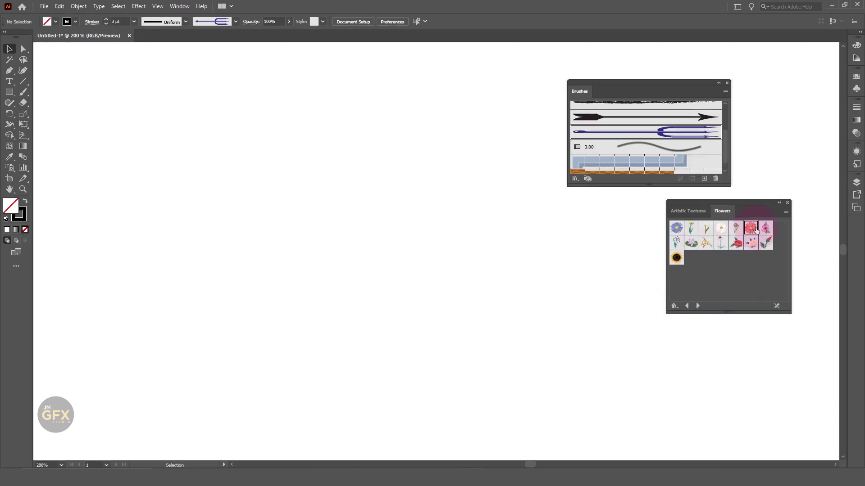
# Place a Gerbera and an Aster flower and move them to the right
pyautogui.moveTo(533, 270); pyautogui.dragTo(526, 269)
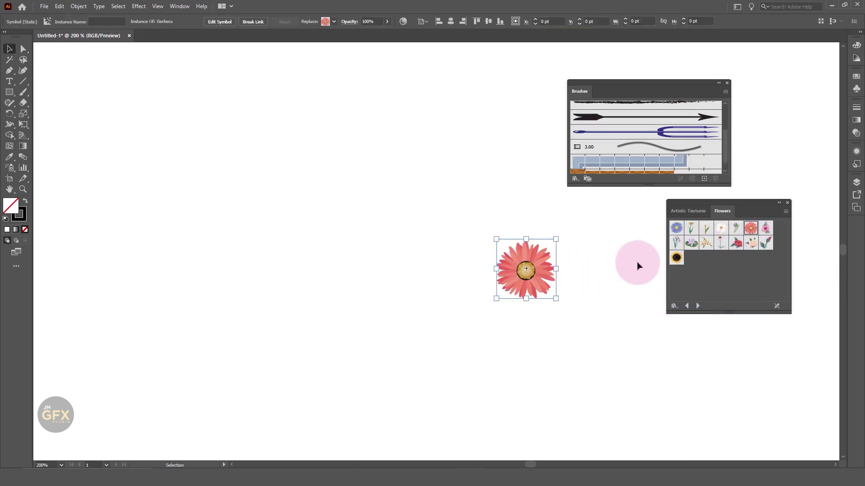
pyautogui.moveTo(645, 251); pyautogui.dragTo(589, 269)
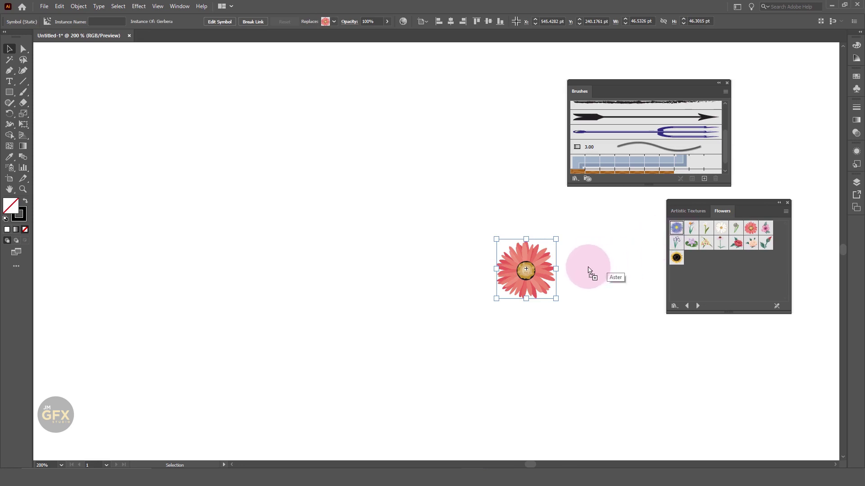
pyautogui.click(787, 203)
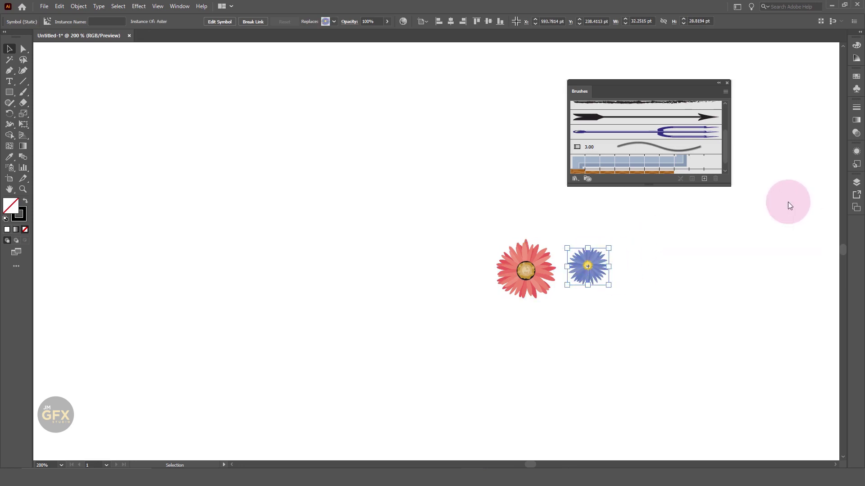
pyautogui.moveTo(599, 261); pyautogui.dragTo(813, 232)
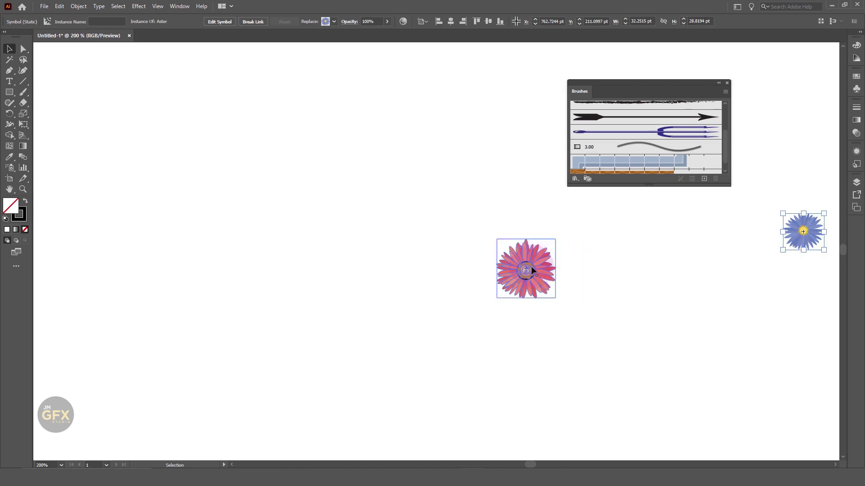
pyautogui.moveTo(532, 267)
pyautogui.mouseDown()
pyautogui.moveTo(677, 287)
pyautogui.moveTo(697, 153)
pyautogui.mouseUp()
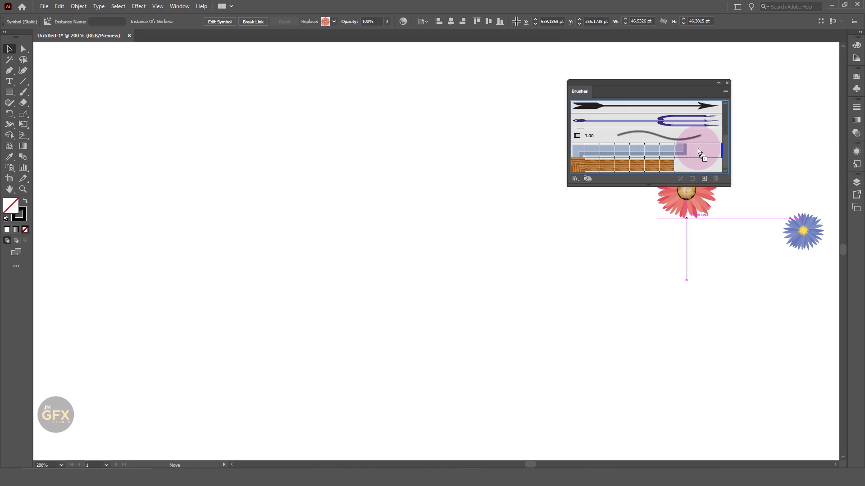
# Make the Gerbera symbol into Scatter Brush 1 with default scatter options
pyautogui.moveTo(698, 153); pyautogui.dragTo(698, 152)
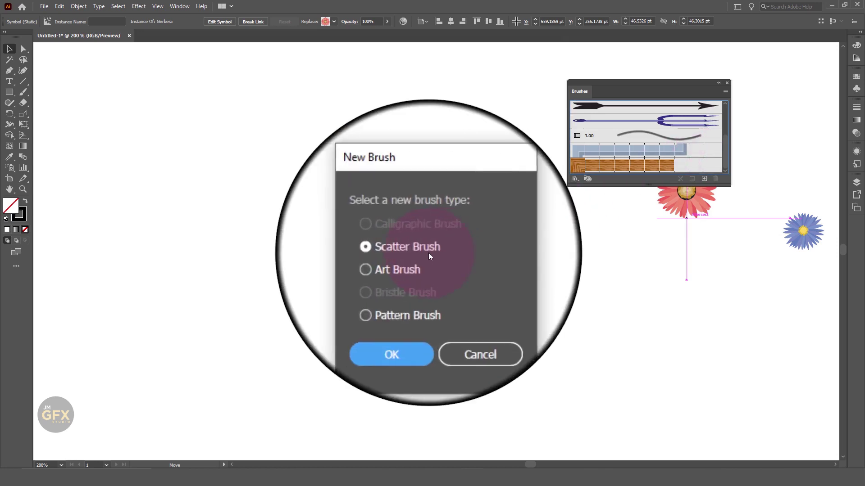
pyautogui.click(416, 303)
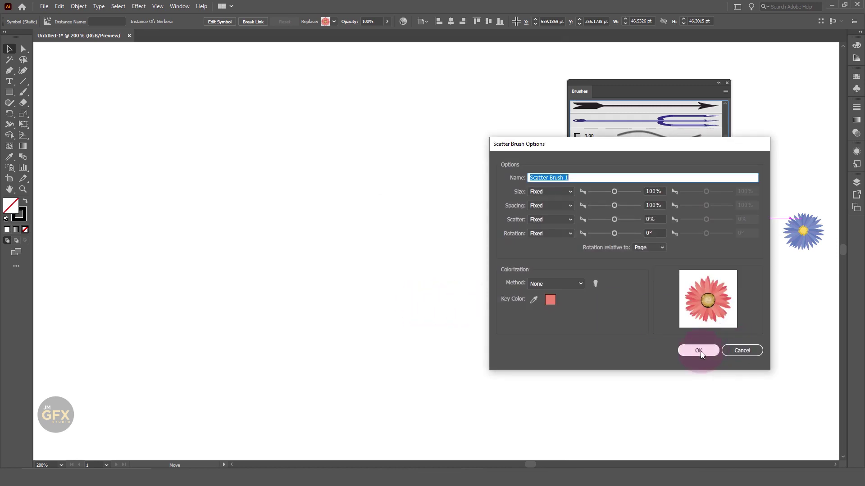
pyautogui.click(698, 351)
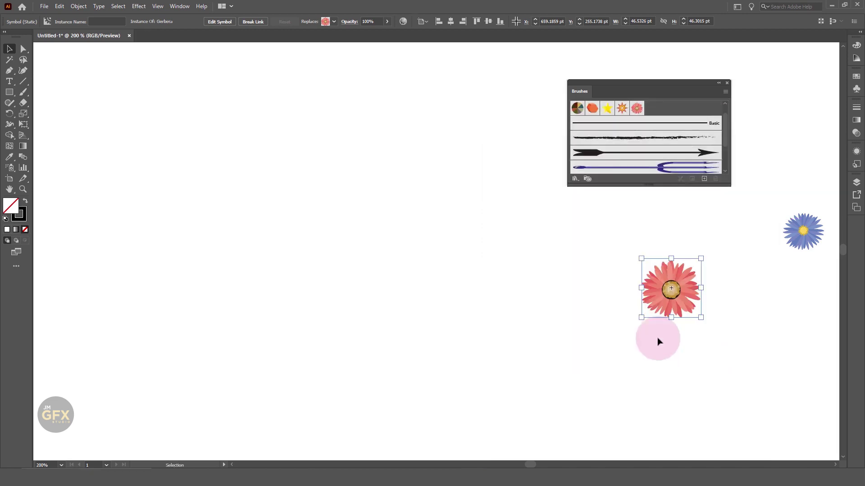
pyautogui.click(14, 95)
pyautogui.click(45, 112)
# Draw a large circle and apply Scatter Brush 1 to make a Gerbera ring
pyautogui.moveTo(386, 246); pyautogui.dragTo(524, 384)
pyautogui.press('v')
pyautogui.click(496, 243)
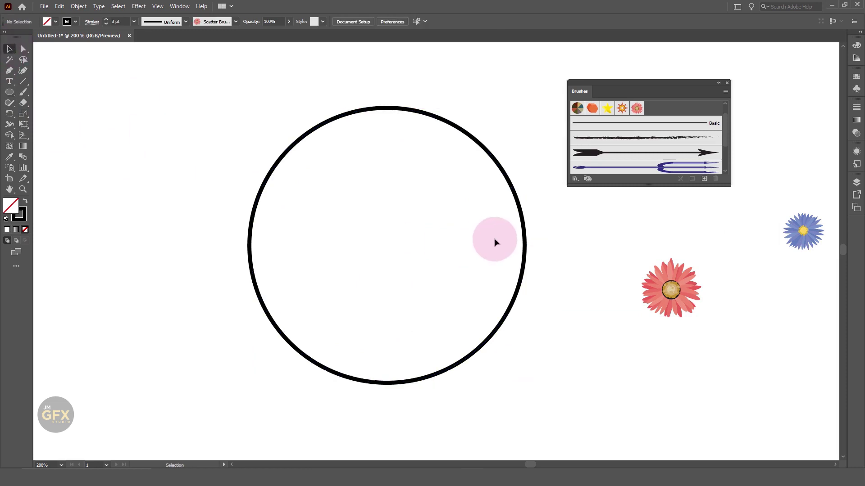
pyautogui.moveTo(524, 220); pyautogui.dragTo(489, 219)
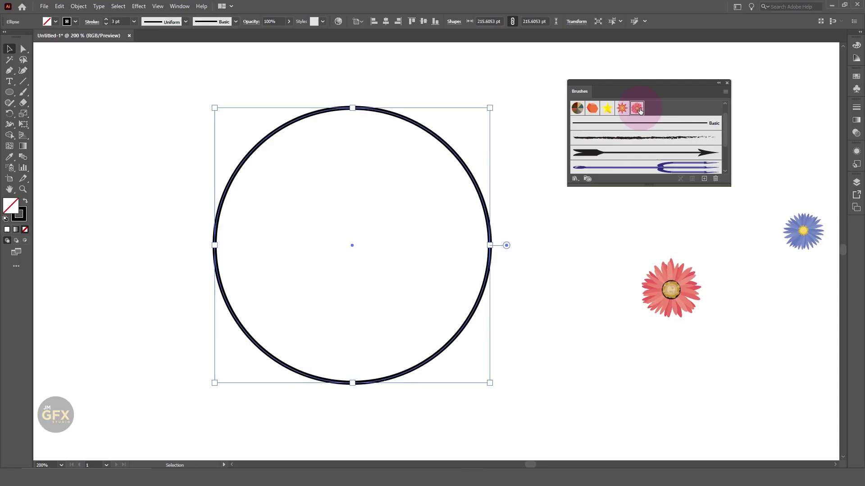
pyautogui.click(637, 108)
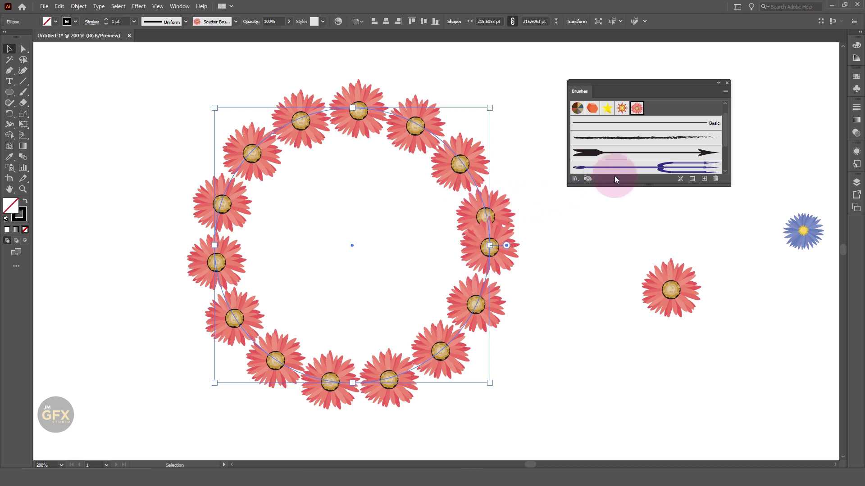
pyautogui.moveTo(658, 82); pyautogui.dragTo(739, 77)
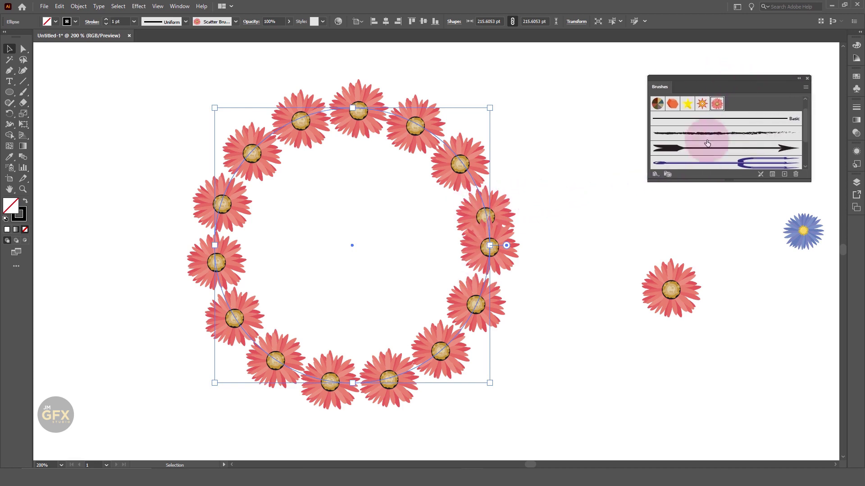
# Open Scatter Brush 1 options, shrink the flowers, and toggle Preview to compare
pyautogui.moveTo(667, 295); pyautogui.dragTo(796, 334)
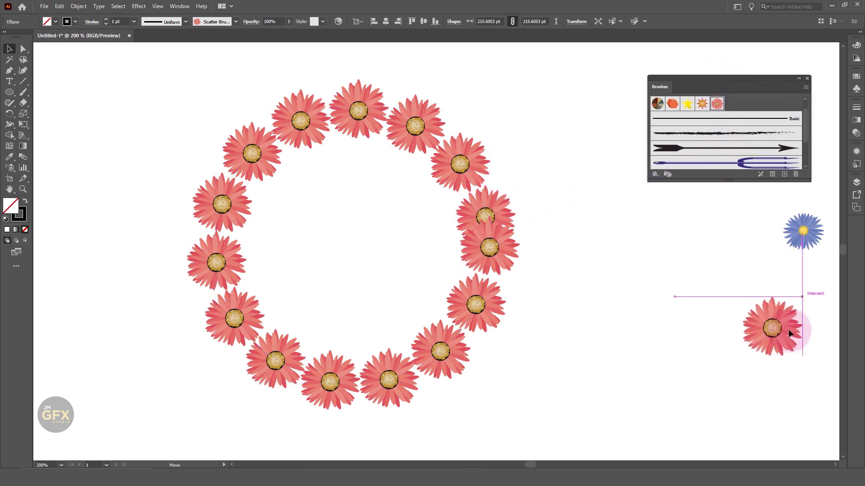
pyautogui.doubleClick(717, 104)
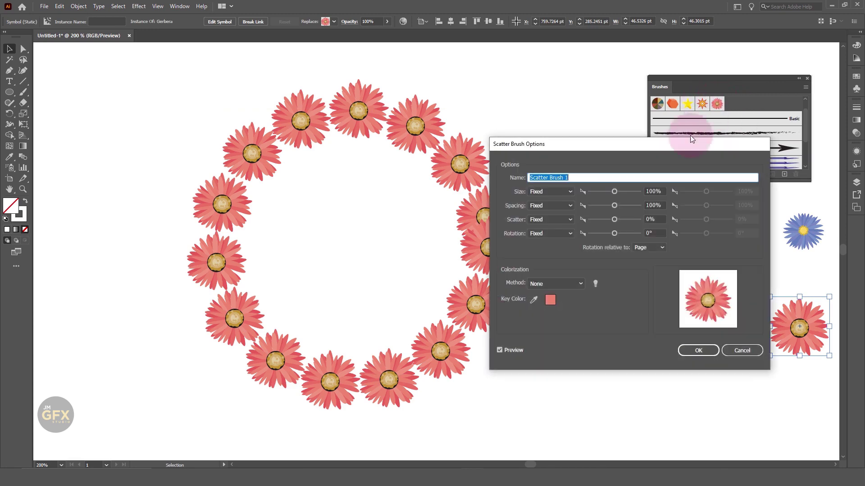
pyautogui.moveTo(613, 147); pyautogui.dragTo(653, 147)
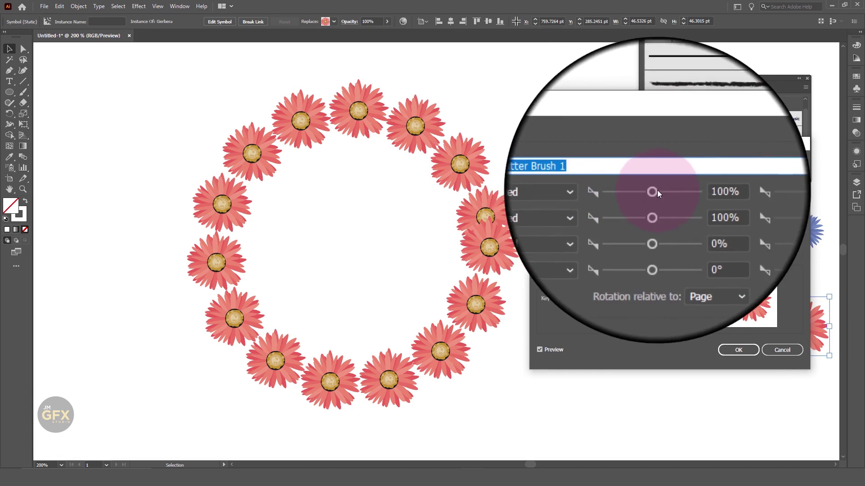
pyautogui.moveTo(655, 190); pyautogui.dragTo(647, 192)
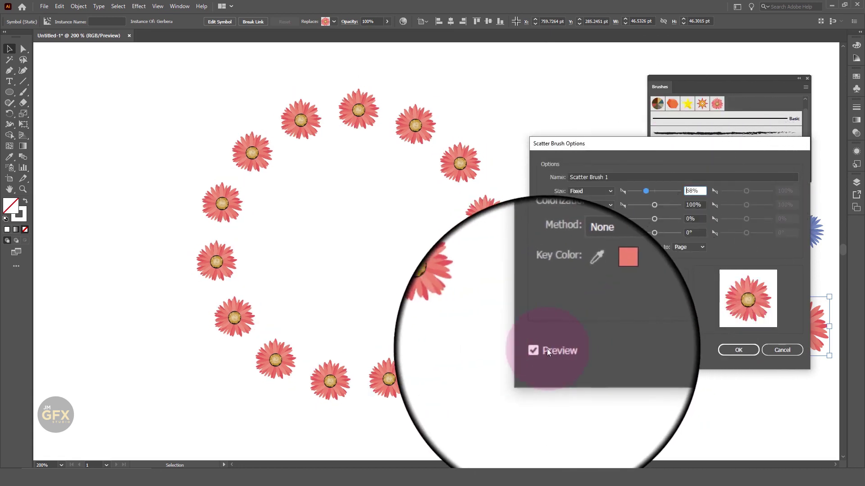
pyautogui.click(540, 349)
pyautogui.click(540, 350)
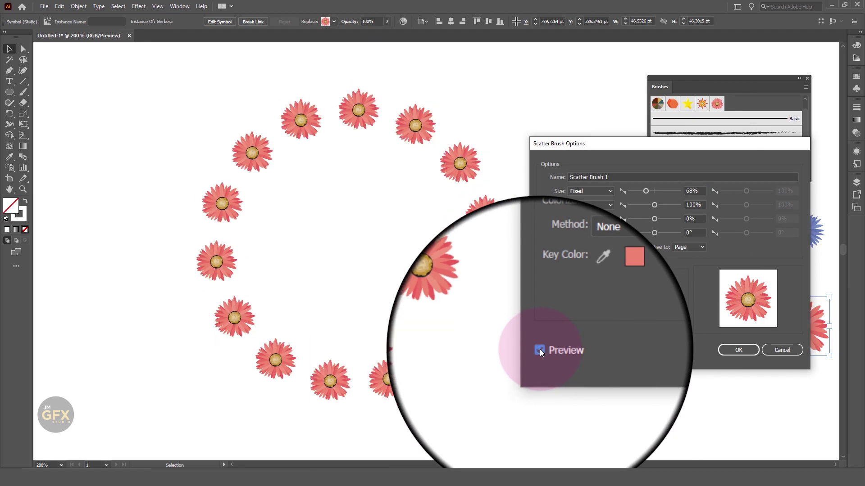
pyautogui.click(539, 349)
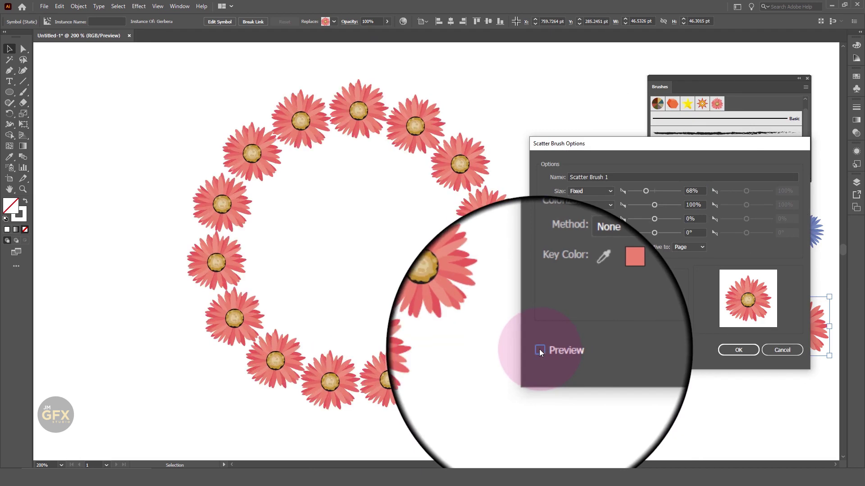
pyautogui.click(539, 350)
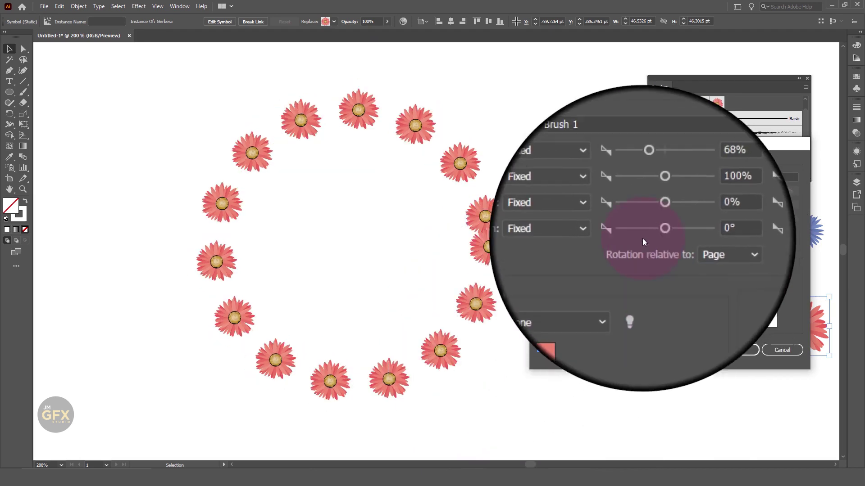
# Try Random flower sizes, then set Size to Fixed at 72%
pyautogui.moveTo(646, 190); pyautogui.dragTo(649, 191)
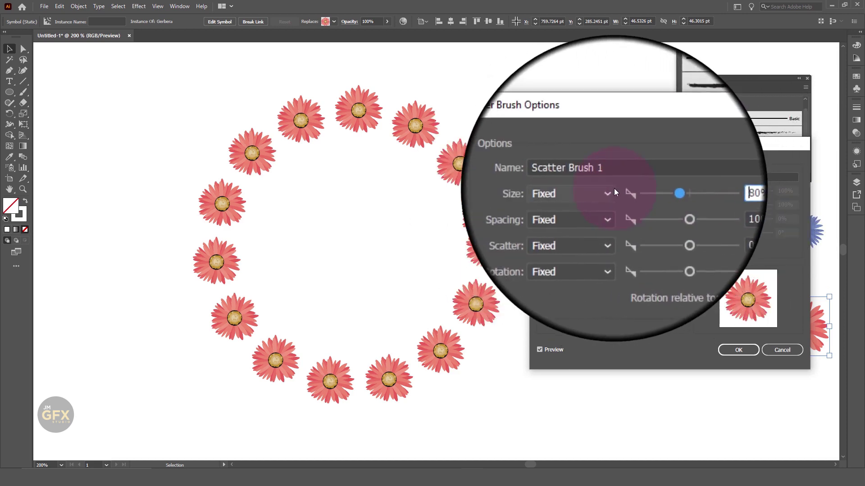
pyautogui.click(609, 188)
pyautogui.click(602, 209)
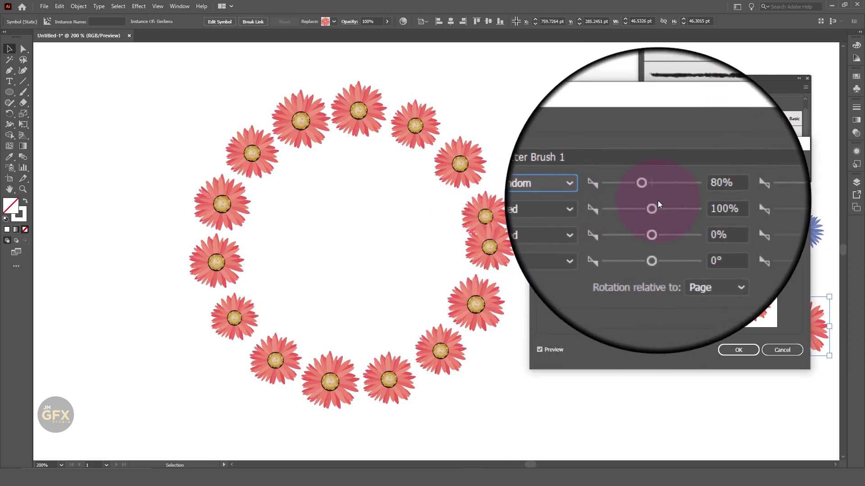
pyautogui.moveTo(649, 191); pyautogui.dragTo(639, 194)
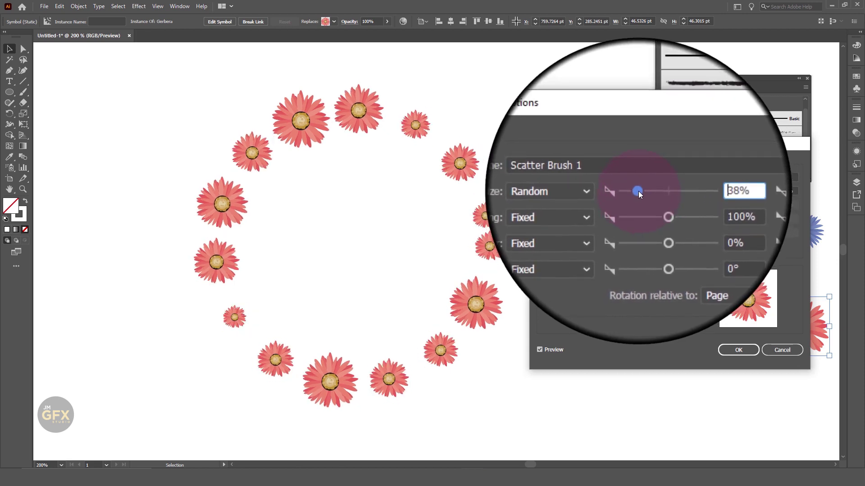
pyautogui.moveTo(638, 191); pyautogui.dragTo(648, 191)
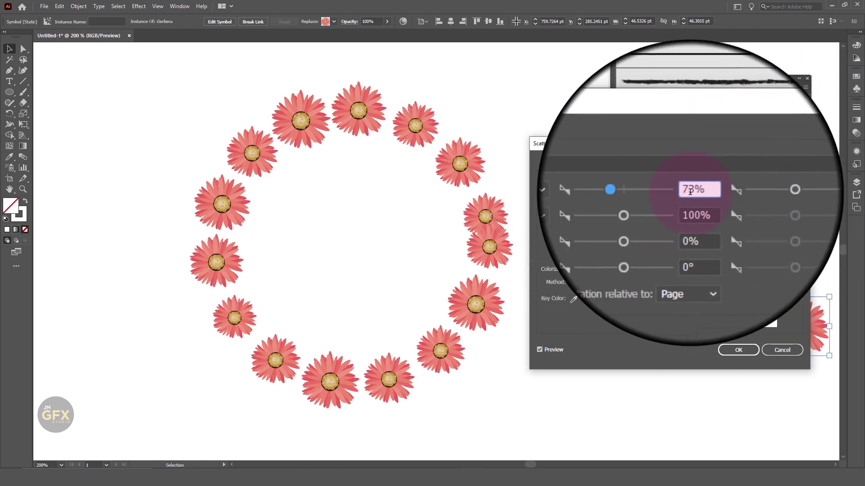
pyautogui.moveTo(648, 191); pyautogui.dragTo(644, 191)
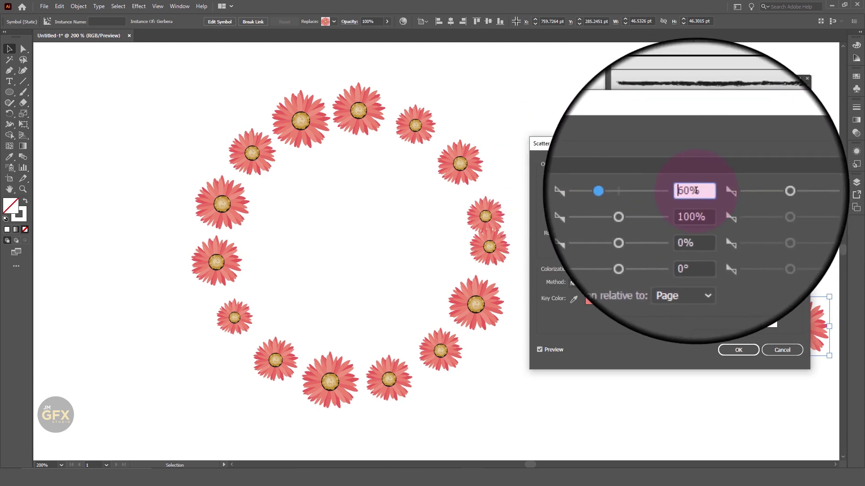
pyautogui.moveTo(662, 191); pyautogui.dragTo(644, 192)
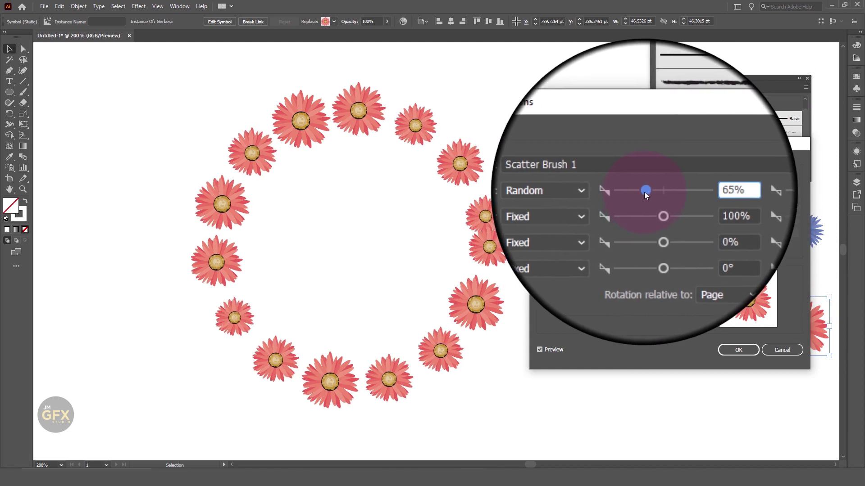
pyautogui.click(609, 190)
pyautogui.click(603, 201)
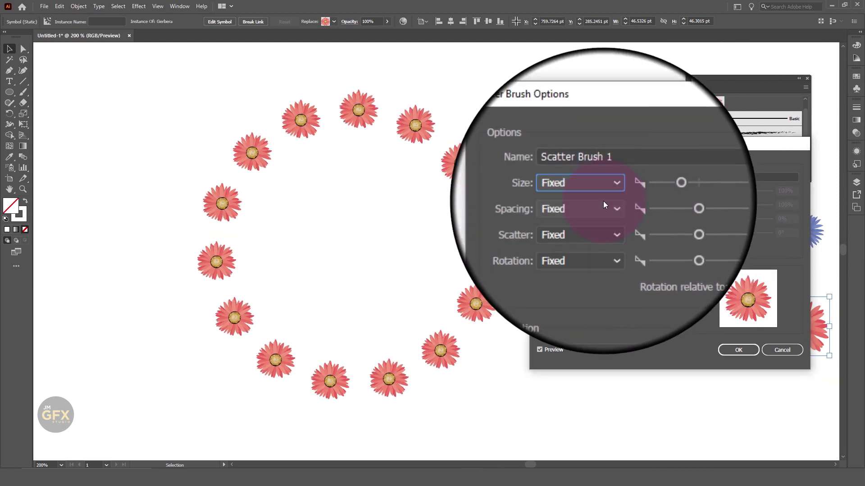
pyautogui.moveTo(646, 195); pyautogui.dragTo(648, 191)
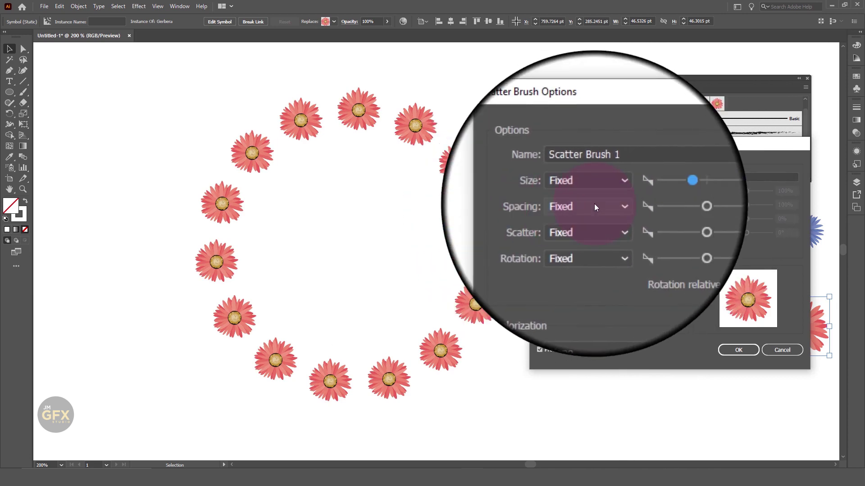
# In Scatter Brush Options, set Spacing to 75% and Scatter to about -55%
pyautogui.click(594, 204)
pyautogui.click(594, 213)
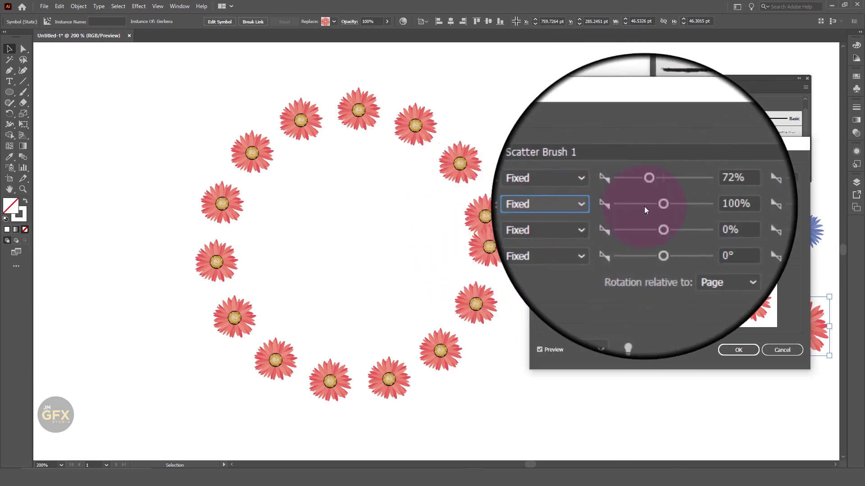
pyautogui.moveTo(662, 204); pyautogui.dragTo(647, 206)
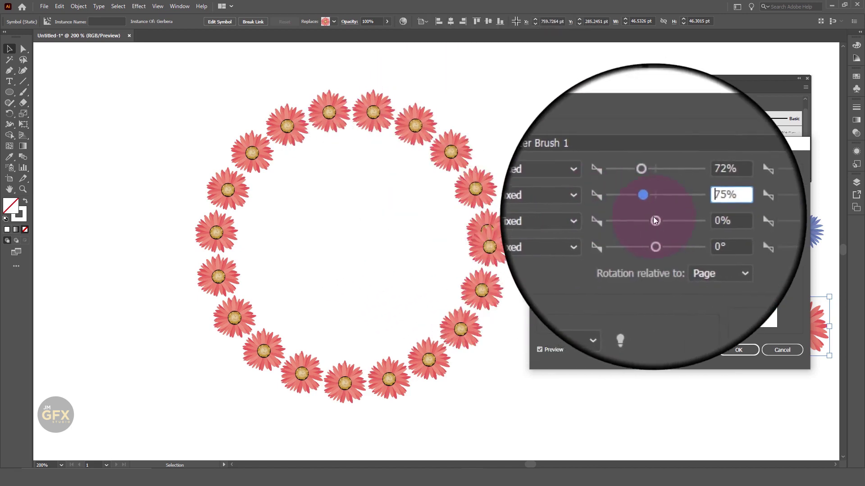
pyautogui.moveTo(655, 218); pyautogui.dragTo(653, 218)
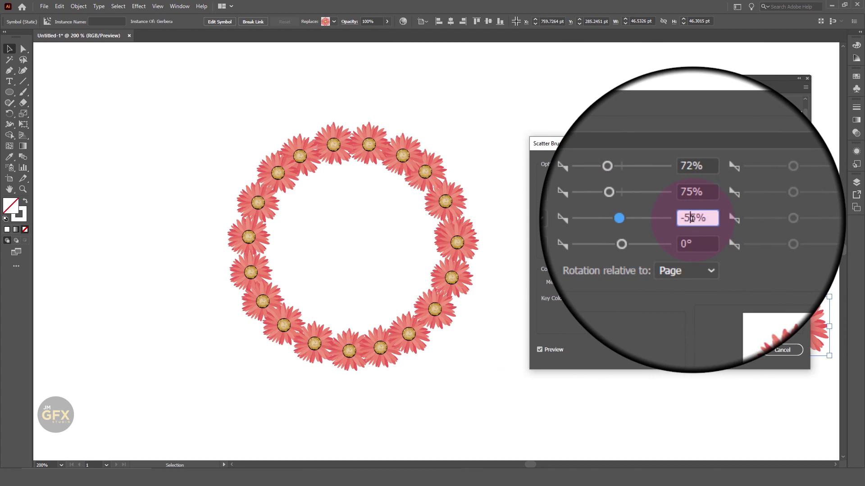
# Fine-tune the flower ring's Scatter value up and down in arrow-key steps
pyautogui.hotkey('shift', 'Up')
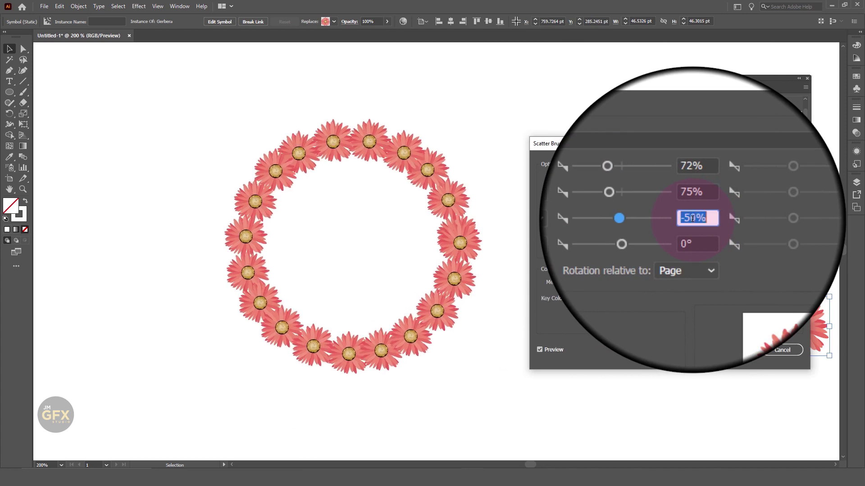
pyautogui.press('Up')
pyautogui.press('Up')
pyautogui.press('Up')
pyautogui.press('Up')
pyautogui.press('Up')
pyautogui.press('Up')
pyautogui.press('Up')
pyautogui.press('Up')
pyautogui.press('Up')
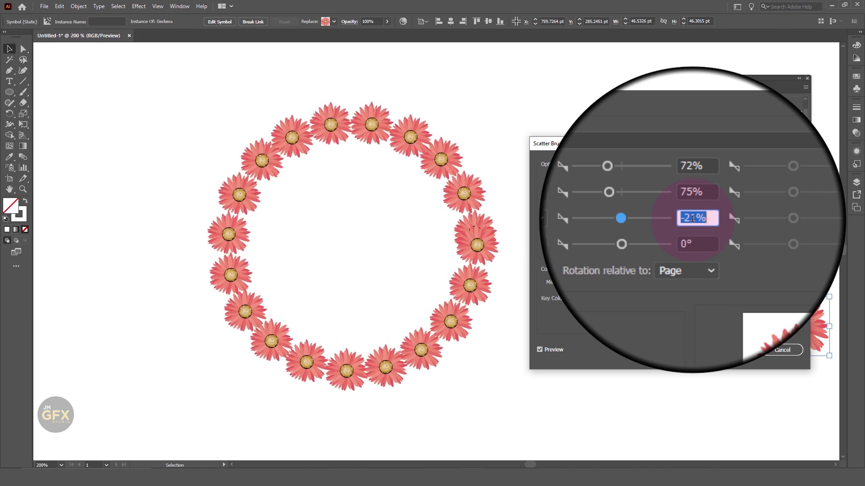
pyautogui.press('Up')
pyautogui.press('Up')
pyautogui.press('Up')
pyautogui.press('Down')
pyautogui.press('Down')
pyautogui.press('Down')
pyautogui.press('Down')
pyautogui.press('Down')
pyautogui.press('Down')
pyautogui.press('Down')
pyautogui.press('Down')
pyautogui.press('Down')
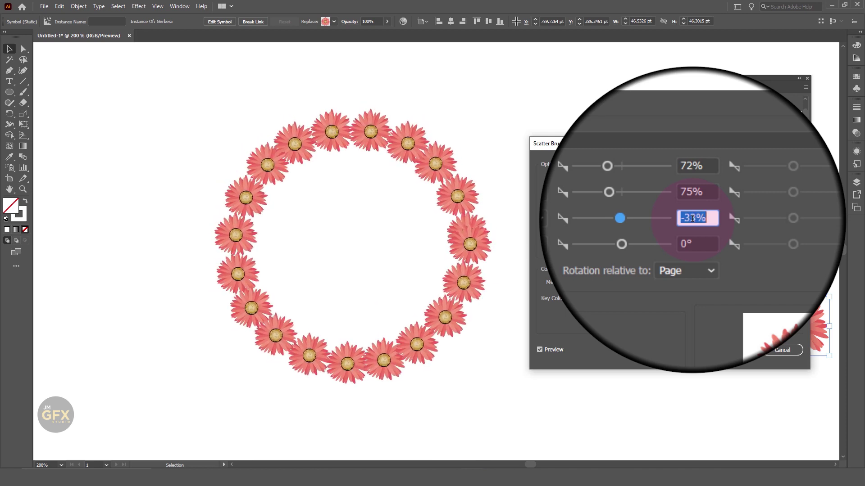
pyautogui.press('Up')
pyautogui.press('Up')
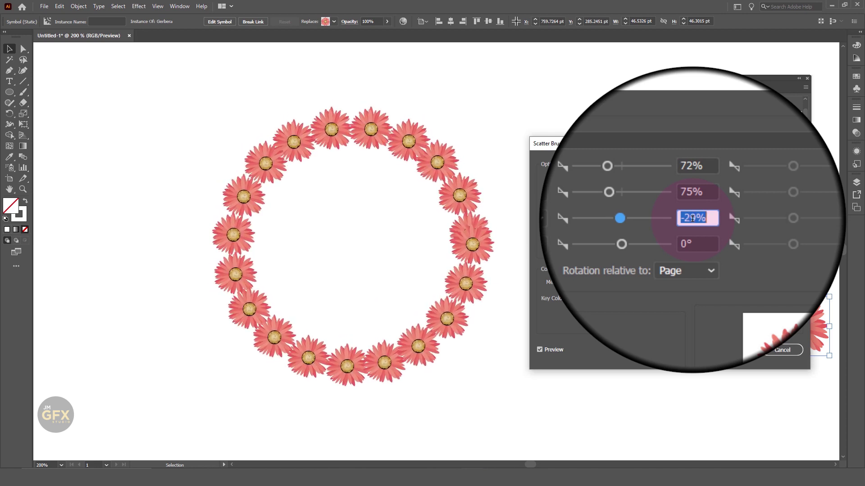
pyautogui.press('Up')
pyautogui.press('Up')
pyautogui.press('Up')
pyautogui.press('Up')
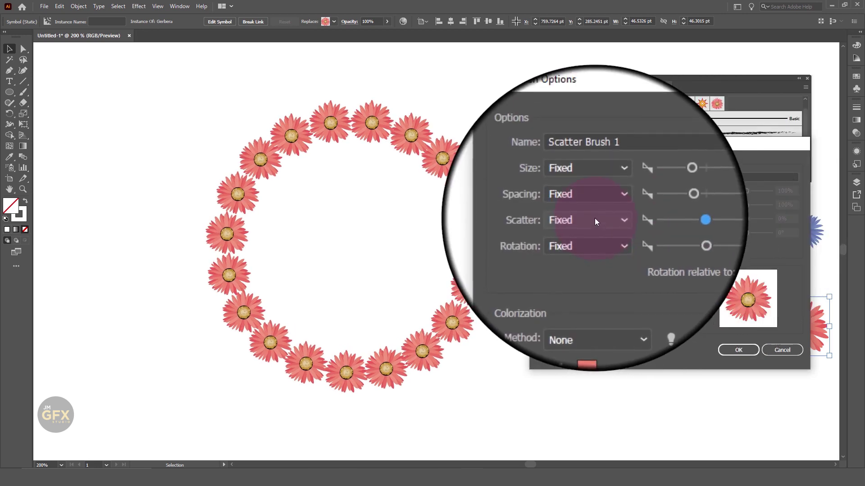
# Try a Random scatter range, then return Scatter to Fixed at -33%
pyautogui.click(594, 218)
pyautogui.click(593, 239)
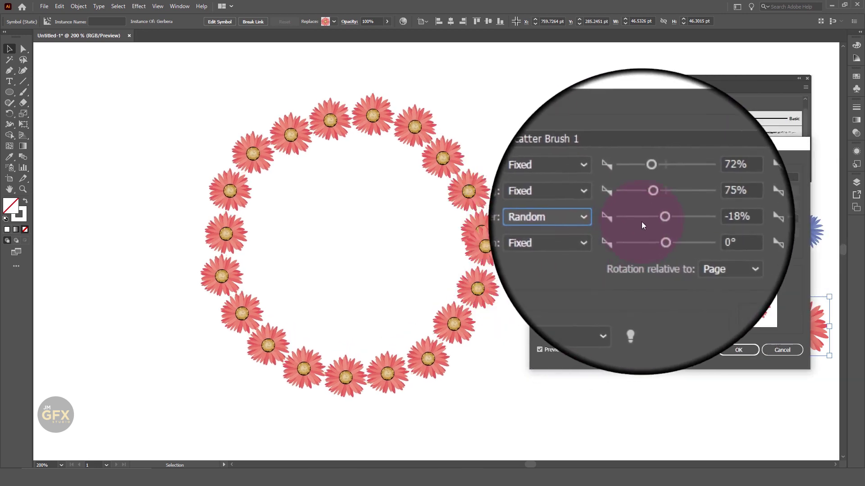
pyautogui.moveTo(650, 219); pyautogui.dragTo(655, 218)
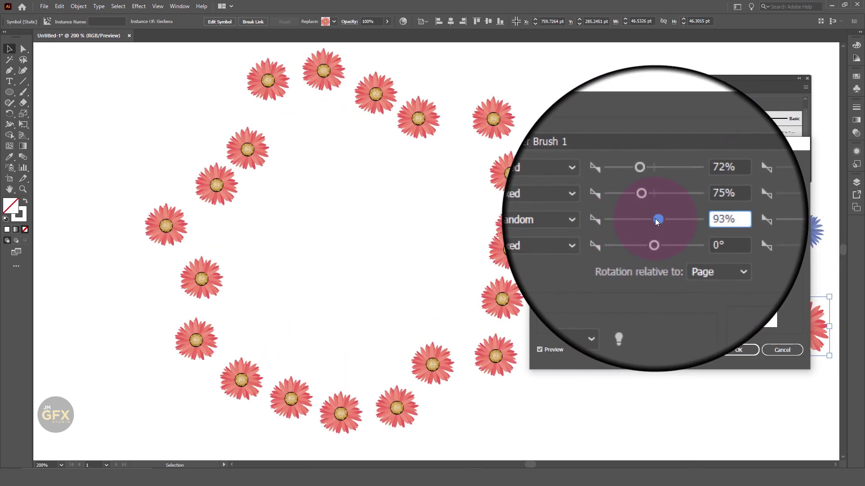
pyautogui.moveTo(656, 221); pyautogui.dragTo(650, 219)
pyautogui.click(603, 221)
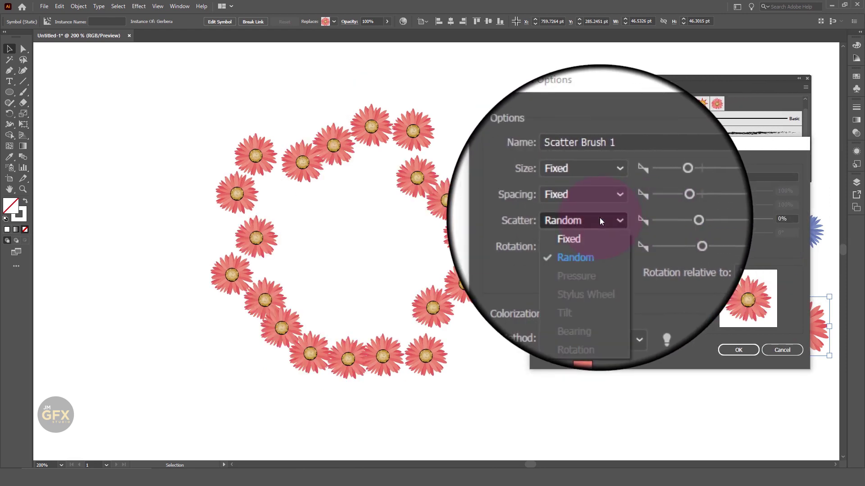
pyautogui.click(596, 229)
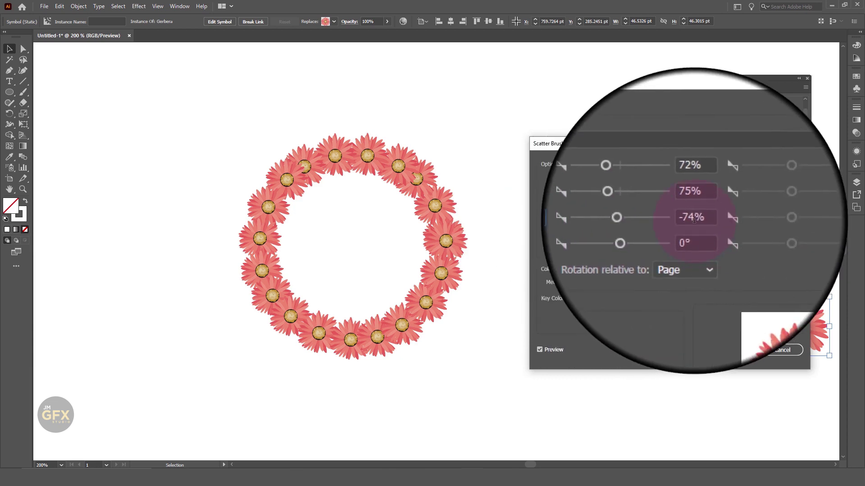
pyautogui.click(694, 219)
pyautogui.press('Up')
pyautogui.press('Up')
pyautogui.press('Up')
pyautogui.press('Up')
pyautogui.press('Up')
pyautogui.press('Up')
pyautogui.press('Up')
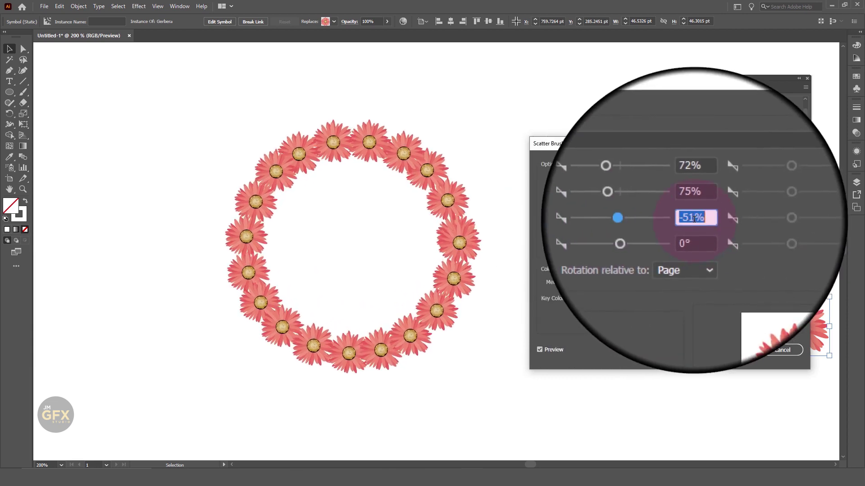
pyautogui.press('Up')
pyautogui.press('Up')
pyautogui.press('Up')
pyautogui.press('Up')
pyautogui.press('Up')
pyautogui.press('Up')
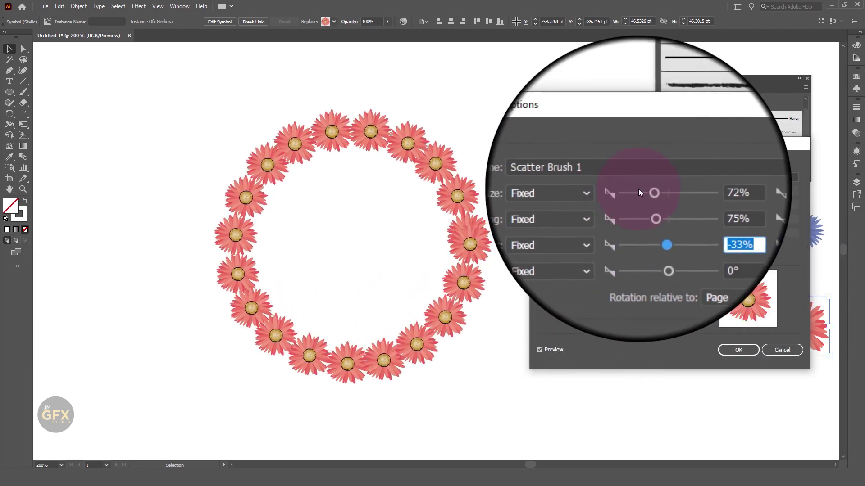
# Set the scatter brush Size to 103% and Spacing to 167%, and begin raising Rotation
pyautogui.click(647, 190)
pyautogui.moveTo(649, 191); pyautogui.dragTo(655, 191)
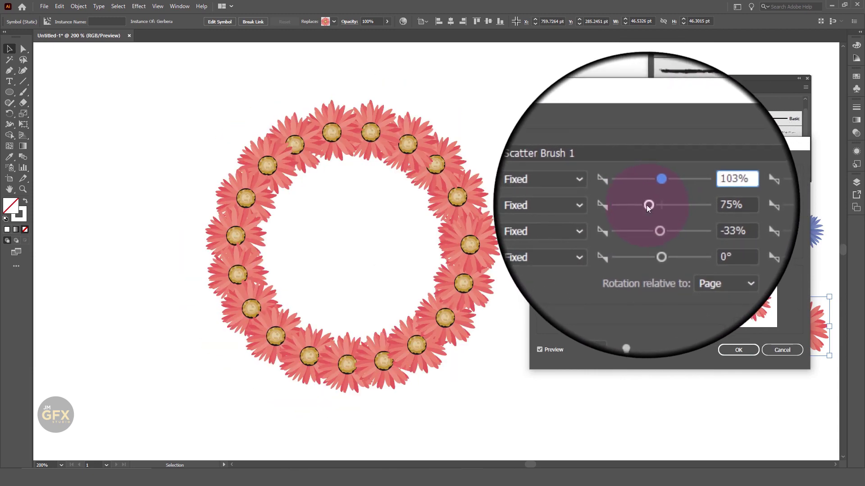
pyautogui.moveTo(647, 205); pyautogui.dragTo(655, 206)
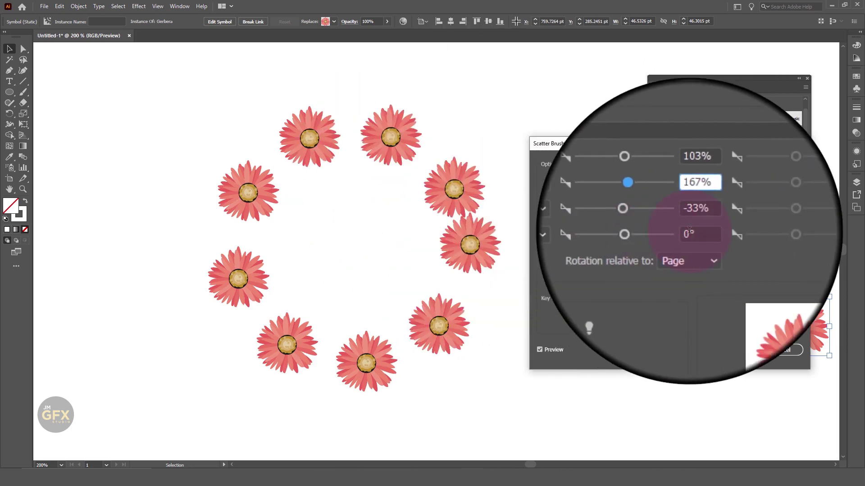
pyautogui.moveTo(649, 233); pyautogui.dragTo(651, 233)
# Raise the scattered flowers' rotation angle in arrow-key steps
pyautogui.press('Up')
pyautogui.press('Up')
pyautogui.press('Up')
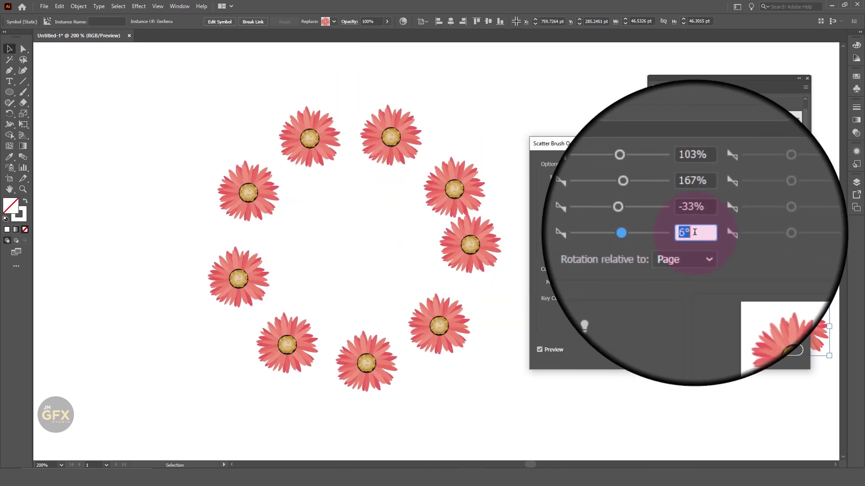
pyautogui.press('Up')
pyautogui.press('Up')
pyautogui.press('Up')
pyautogui.press('Up')
pyautogui.press('Up')
pyautogui.press('Up')
pyautogui.press('Up')
pyautogui.press('Up')
pyautogui.press('Up')
pyautogui.press('Up')
pyautogui.press('Up')
pyautogui.press('Up')
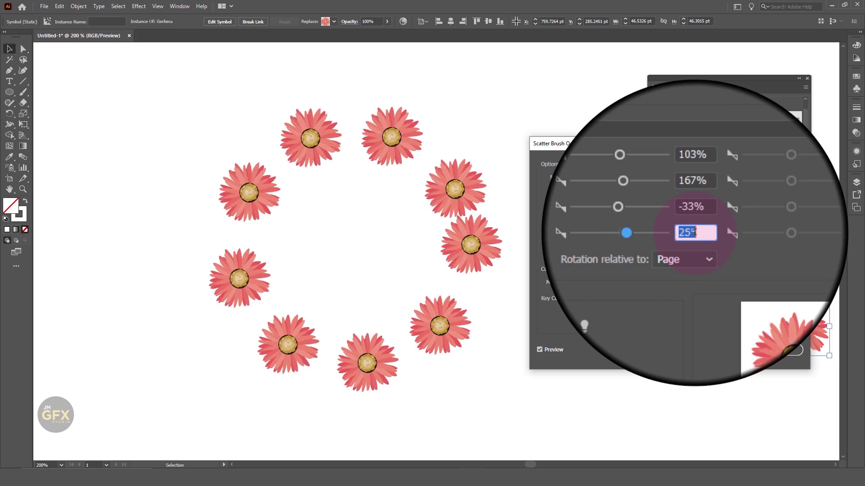
pyautogui.press('Up')
pyautogui.press('Up')
pyautogui.press('Up')
pyautogui.press('Up')
pyautogui.press('Up')
pyautogui.press('Up')
pyautogui.press('Up')
pyautogui.press('Up')
pyautogui.press('Up')
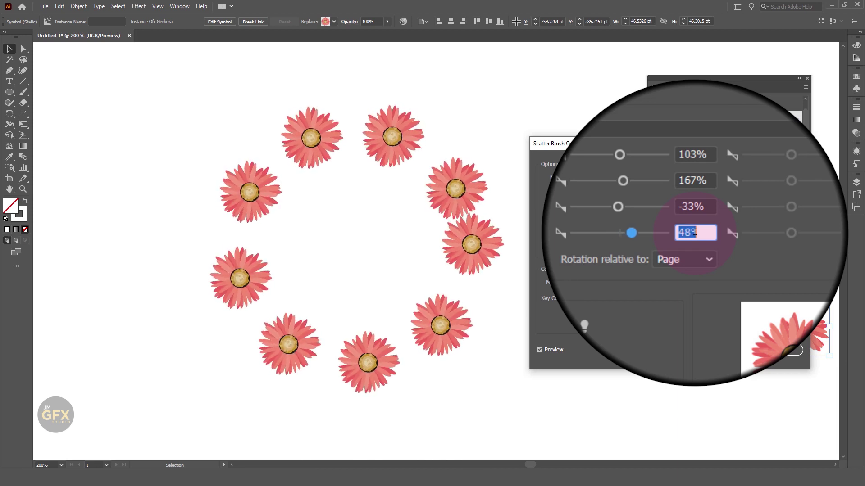
pyautogui.press('Up')
pyautogui.press('Up')
pyautogui.press('Up')
pyautogui.press('Up')
pyautogui.press('Up')
pyautogui.press('Up')
pyautogui.press('Up')
pyautogui.press('Up')
pyautogui.press('Down')
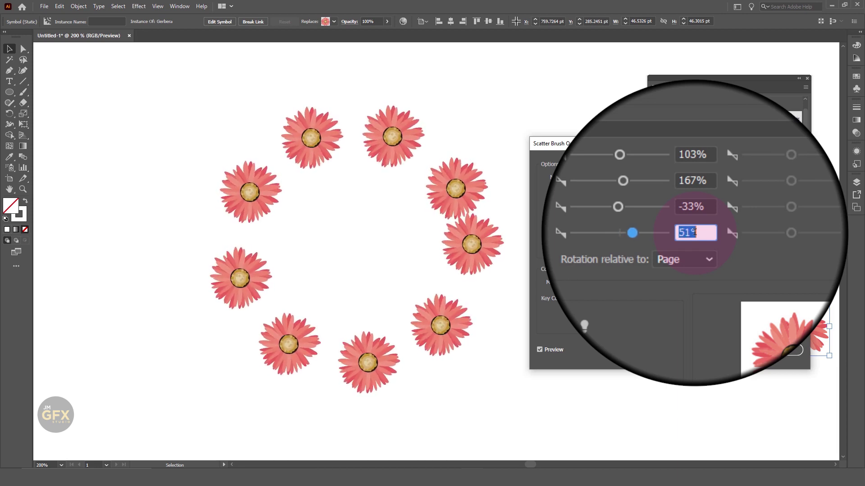
pyautogui.press('Up')
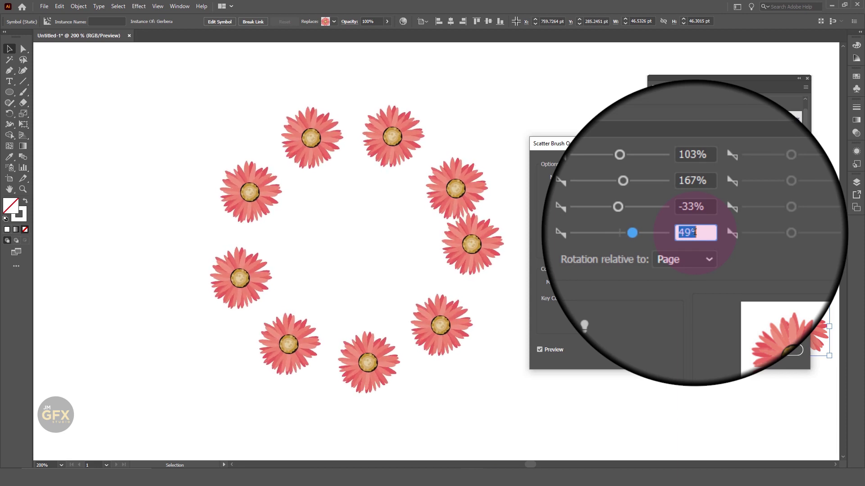
pyautogui.press('Up')
pyautogui.press('Up')
pyautogui.press('Up')
pyautogui.press('Up')
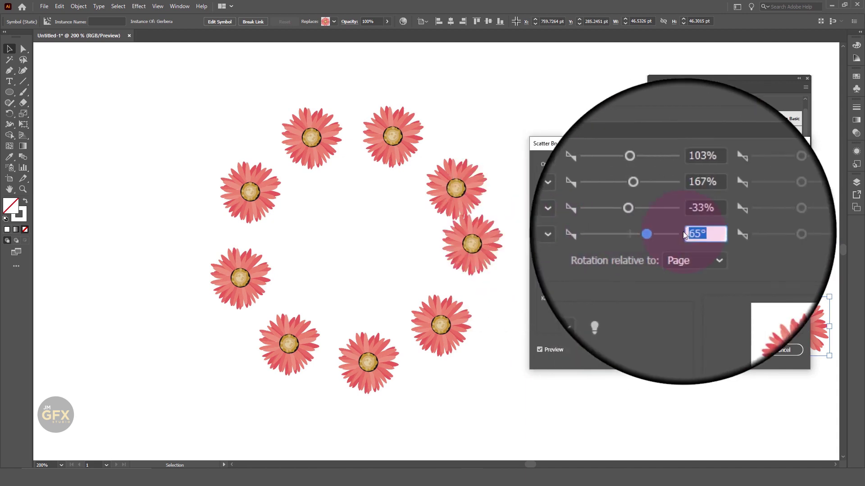
# Make the flower rotation Random and raise the angle to 97°
pyautogui.click(601, 233)
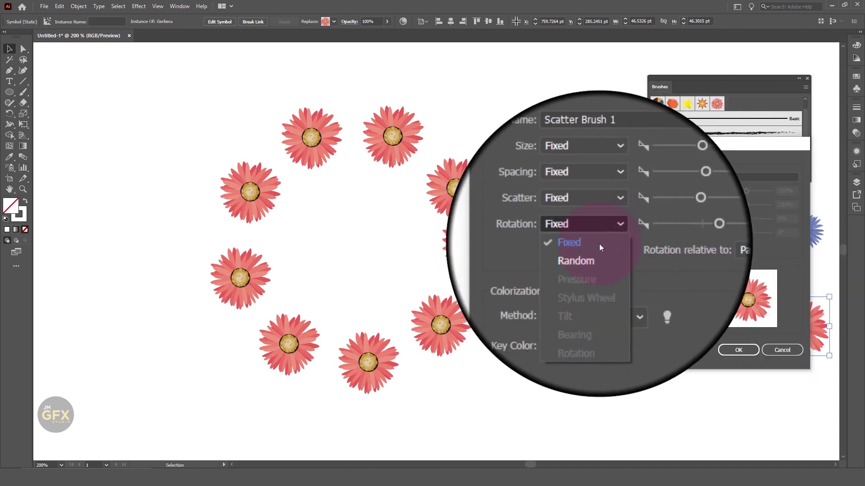
pyautogui.click(597, 251)
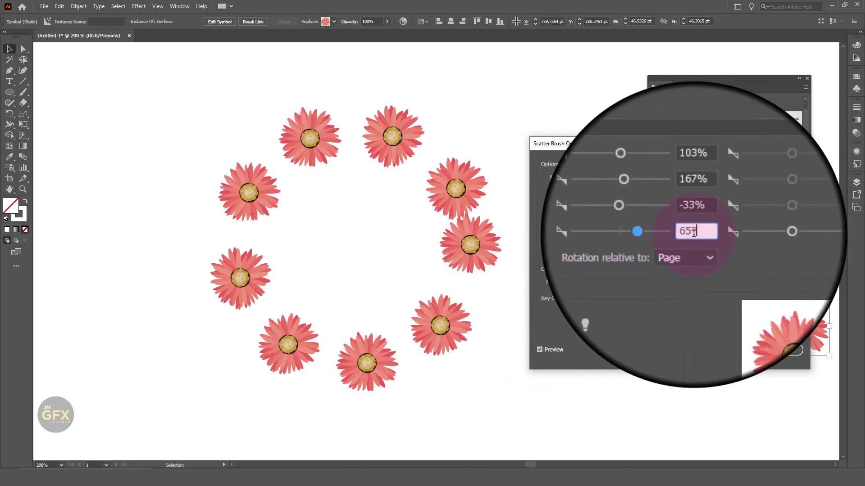
pyautogui.press('Up')
pyautogui.press('Up')
pyautogui.press('Up')
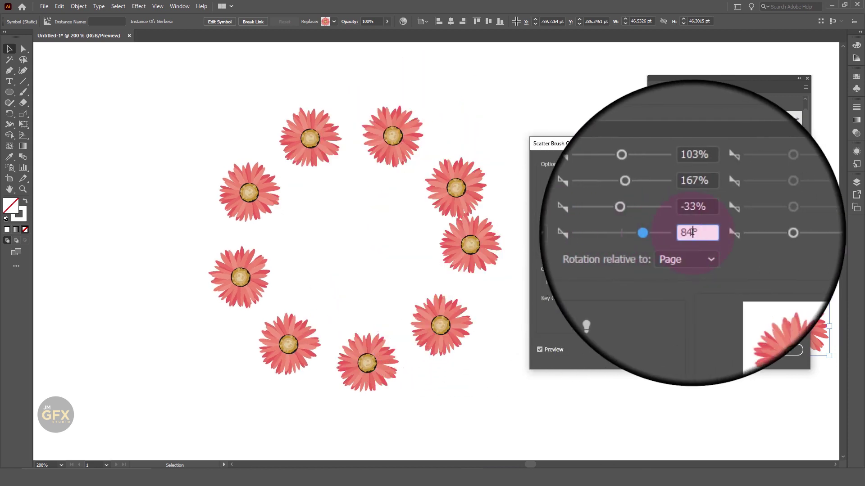
pyautogui.press('Up')
pyautogui.press('Up')
pyautogui.press('Up')
pyautogui.press('Up')
pyautogui.press('Up')
pyautogui.press('Up')
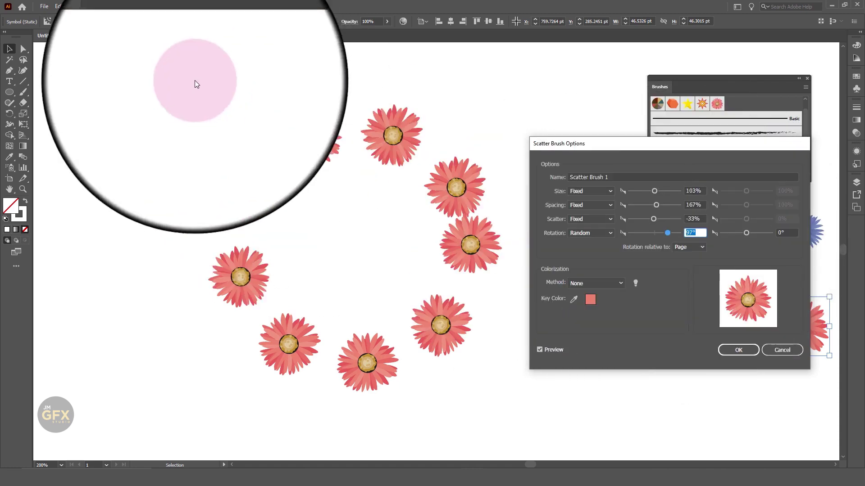
# After trying Path, keep rotation Fixed relative to Page and apply it to the existing wreath
pyautogui.click(686, 248)
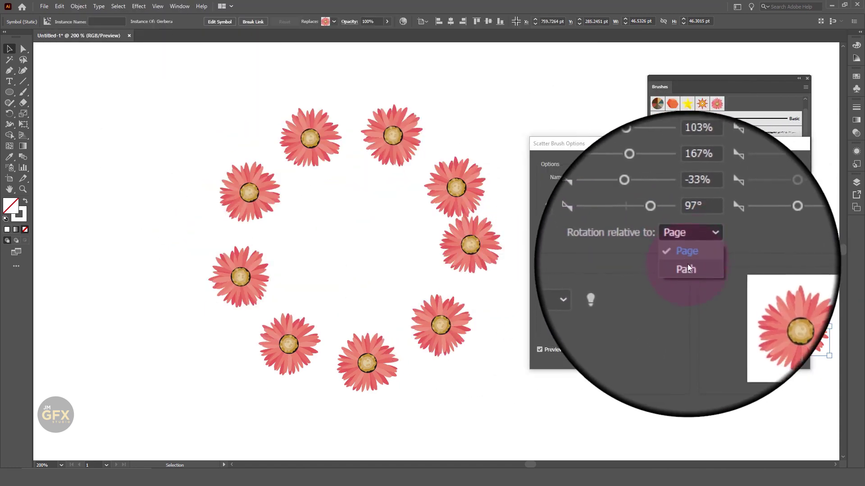
pyautogui.click(688, 268)
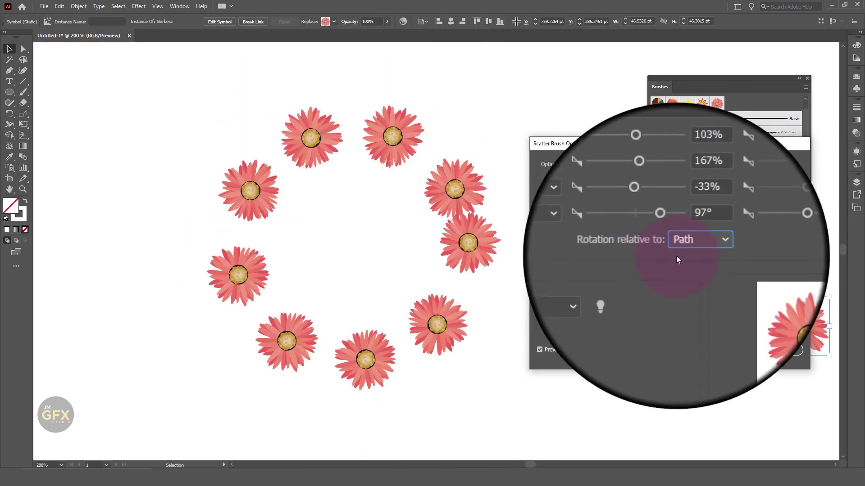
pyautogui.click(688, 245)
pyautogui.click(686, 256)
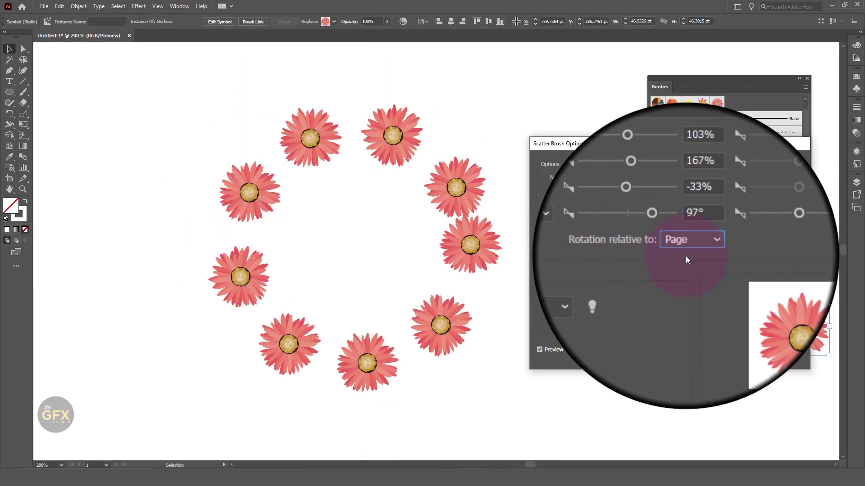
pyautogui.click(601, 234)
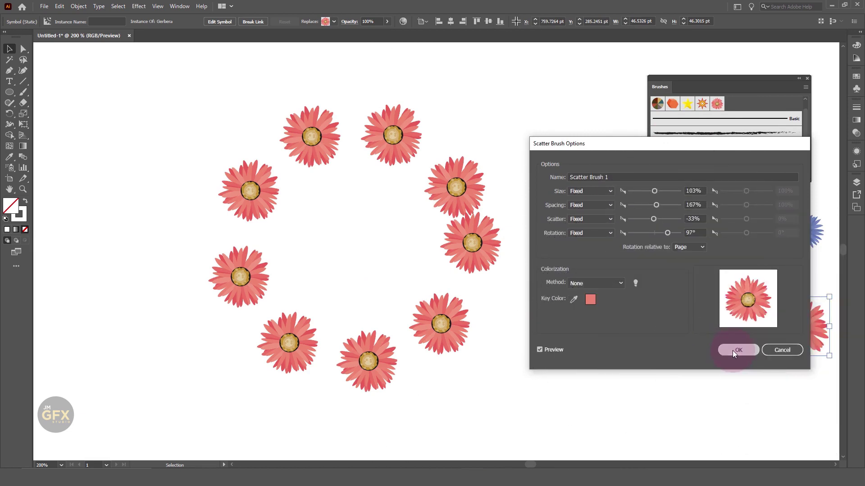
pyautogui.click(732, 350)
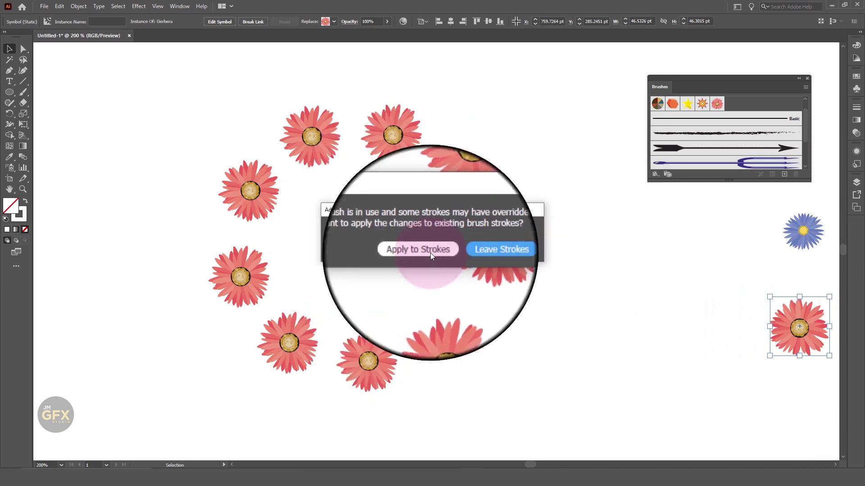
pyautogui.click(431, 252)
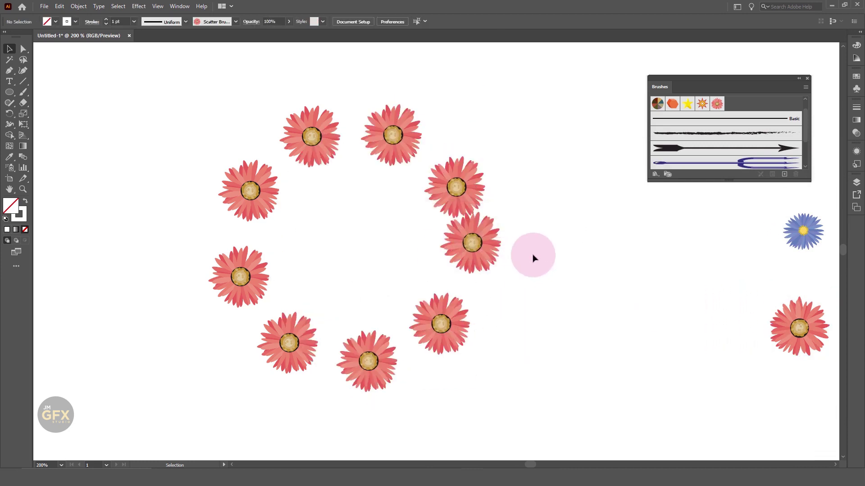
# Delete the flower wreath and save the pink gerbera as Pattern Brush 1
pyautogui.click(481, 237)
pyautogui.press('Delete')
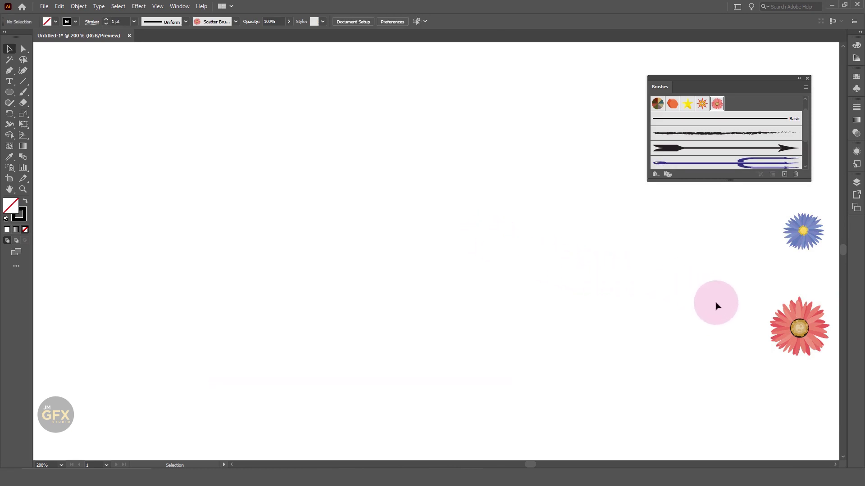
pyautogui.moveTo(795, 330); pyautogui.dragTo(705, 143)
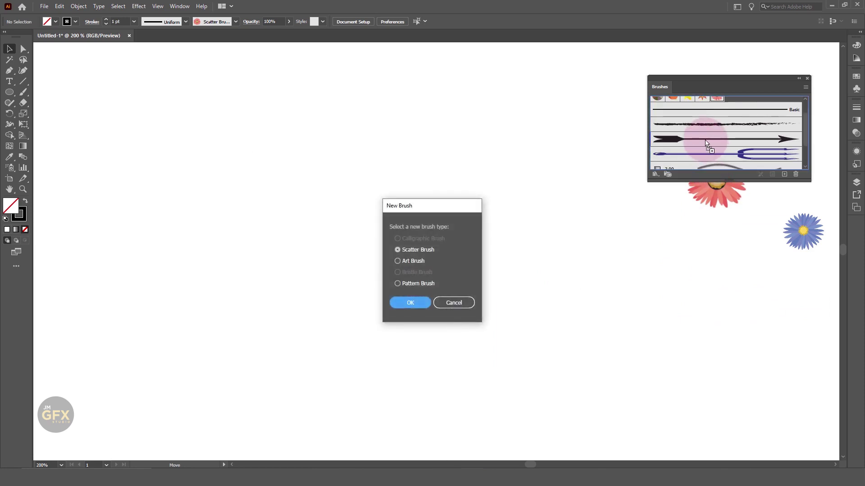
pyautogui.click(406, 247)
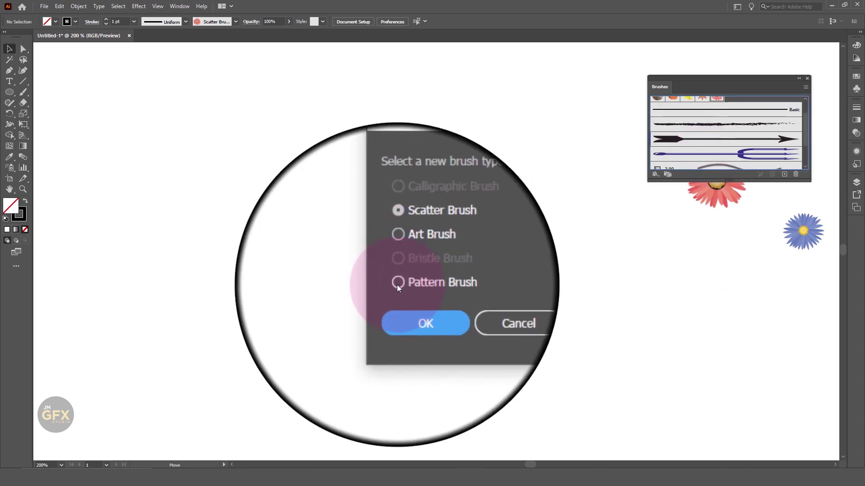
pyautogui.click(397, 283)
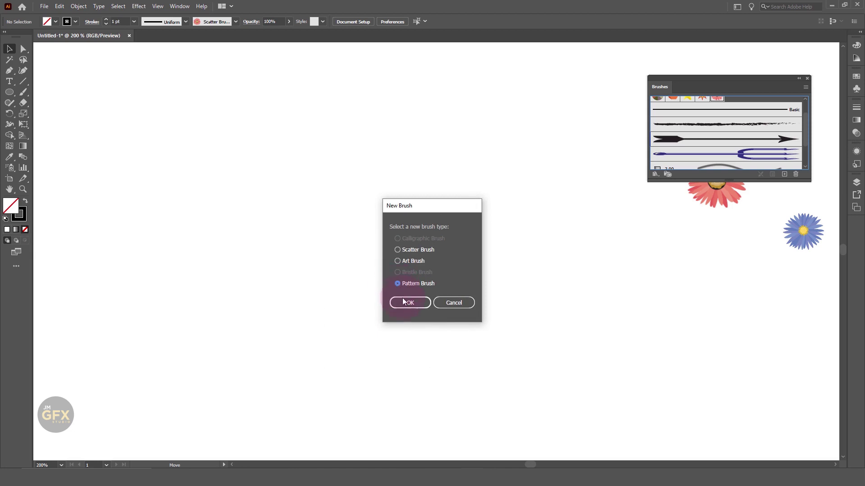
pyautogui.click(407, 302)
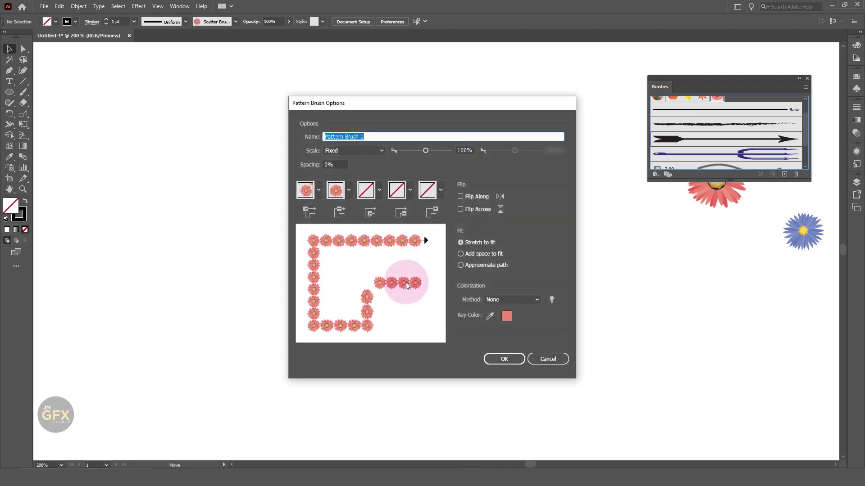
pyautogui.click(492, 357)
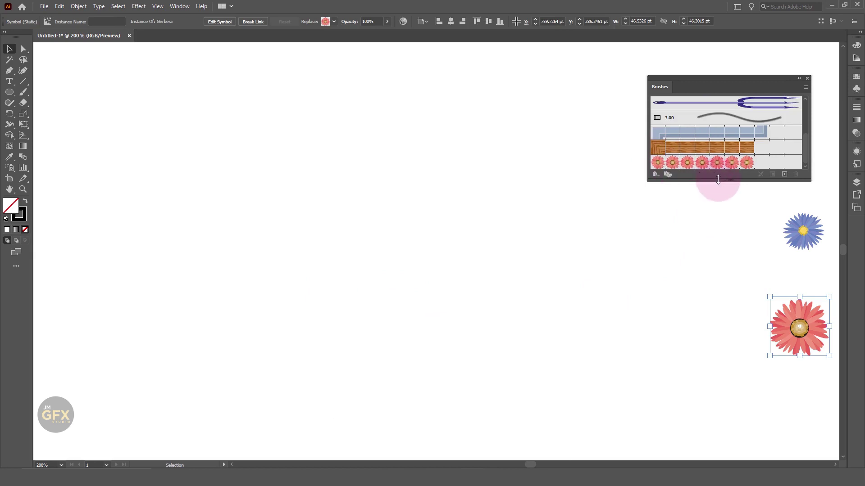
pyautogui.moveTo(717, 181); pyautogui.dragTo(714, 216)
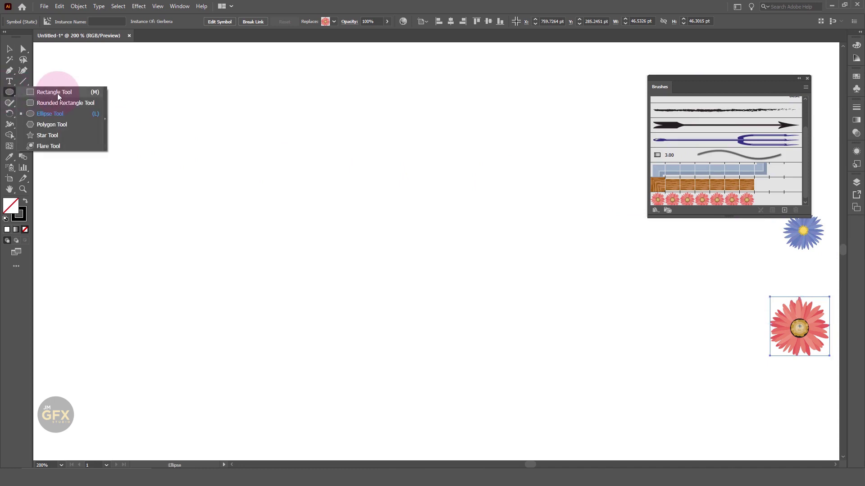
# Draw a rectangle to the left of the canvas centre
pyautogui.moveTo(7, 95); pyautogui.dragTo(43, 91)
pyautogui.moveTo(174, 146); pyautogui.dragTo(212, 195)
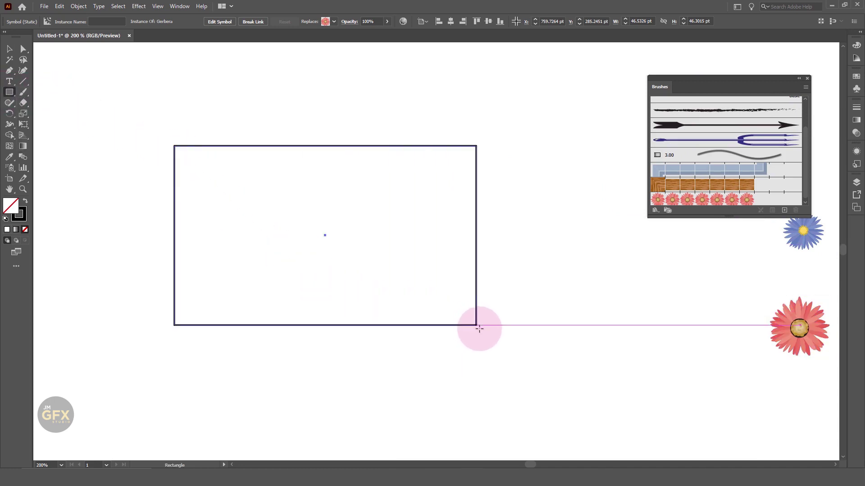
pyautogui.moveTo(249, 227); pyautogui.dragTo(479, 328)
pyautogui.click(9, 49)
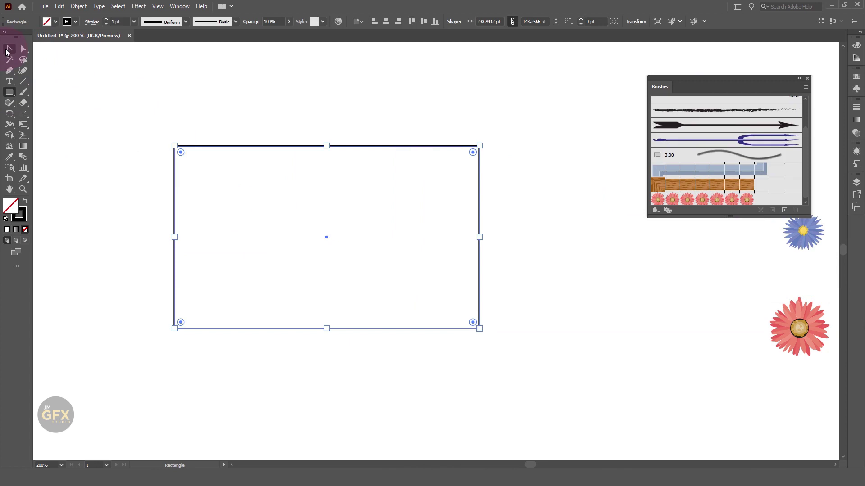
# Border the rectangle with the gerbera pattern brush at 0.75 pt and move the blue aster closer
pyautogui.click(689, 201)
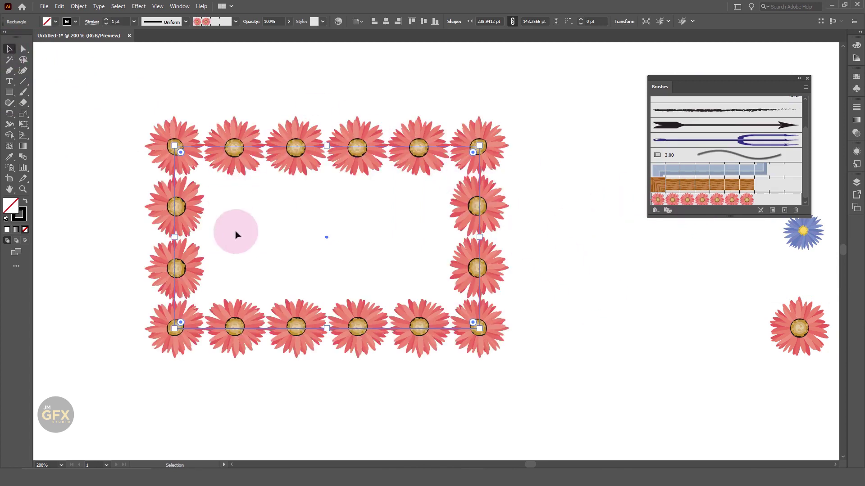
pyautogui.click(107, 23)
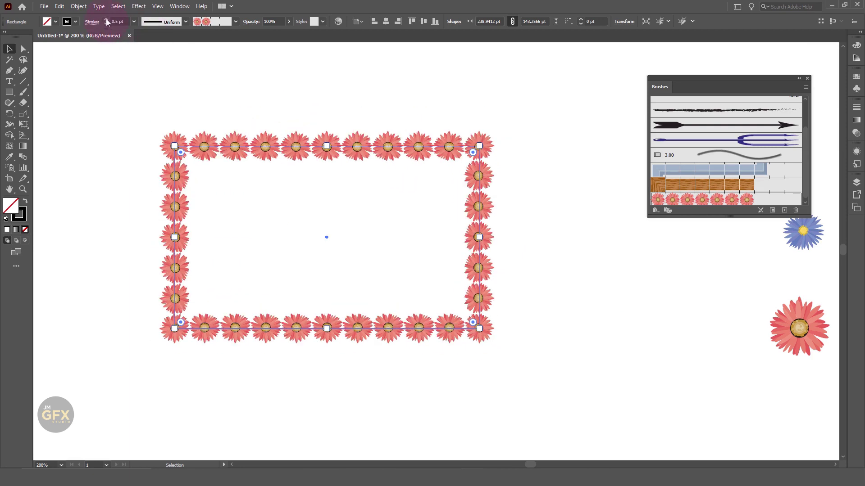
pyautogui.click(106, 20)
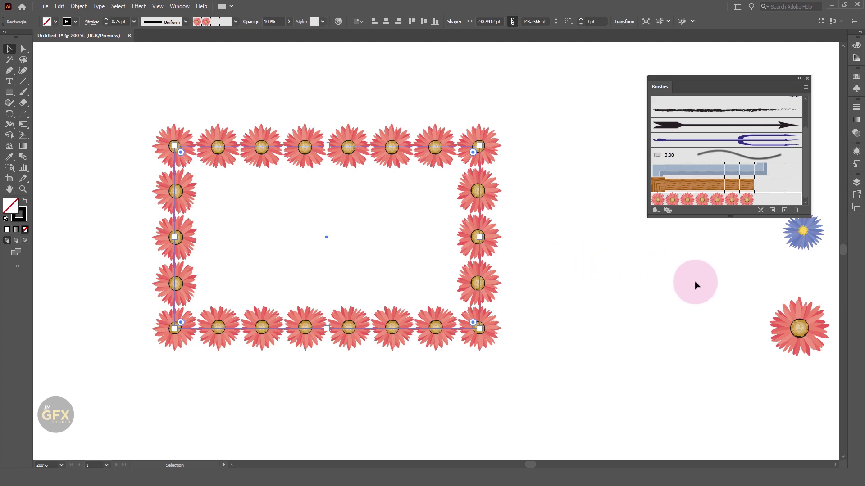
pyautogui.moveTo(803, 231)
pyautogui.mouseDown()
pyautogui.moveTo(604, 307)
pyautogui.moveTo(662, 272)
pyautogui.mouseUp()
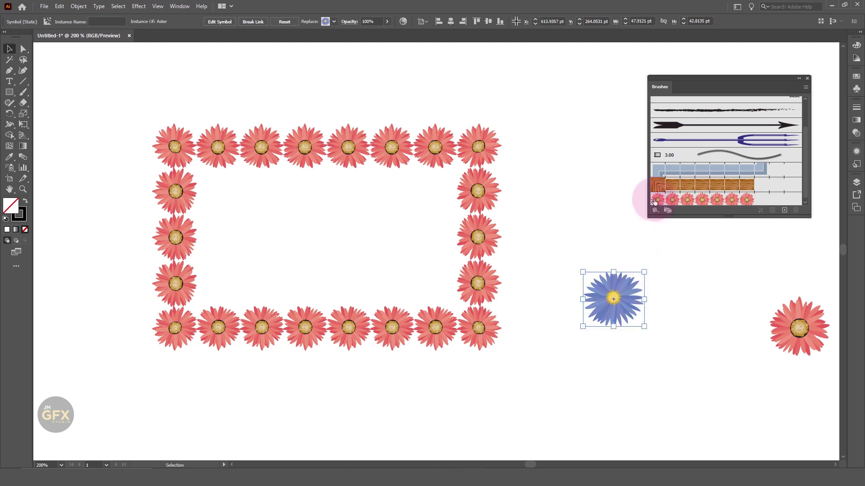
# Set the blue aster as Pattern Brush 1's corner tiles and apply them to the frame
pyautogui.moveTo(657, 202)
pyautogui.mouseDown()
pyautogui.moveTo(625, 281)
pyautogui.moveTo(661, 198)
pyautogui.mouseUp()
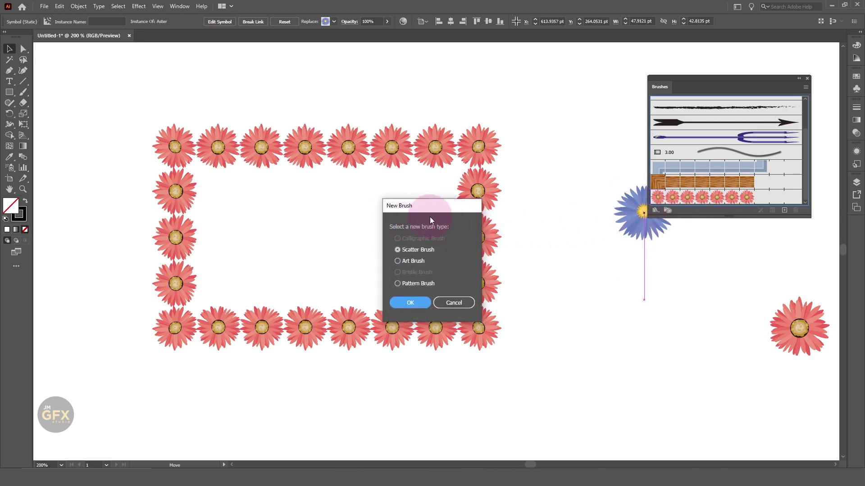
pyautogui.click(453, 304)
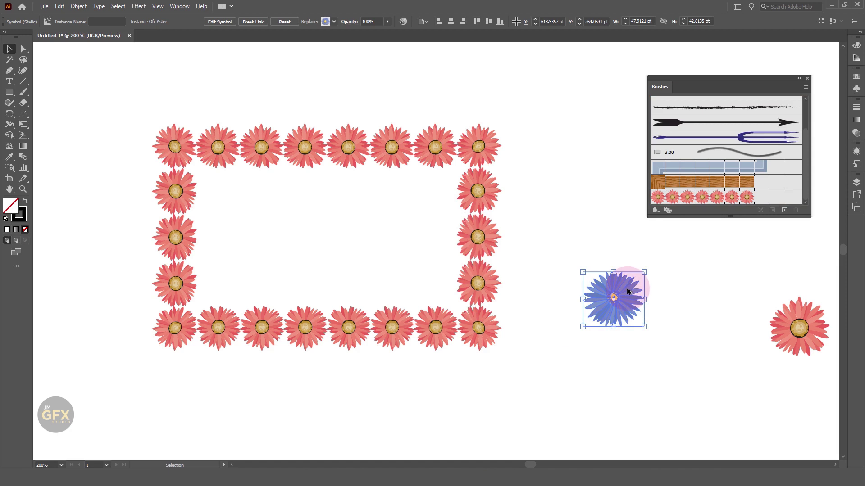
pyautogui.moveTo(629, 292); pyautogui.dragTo(659, 197)
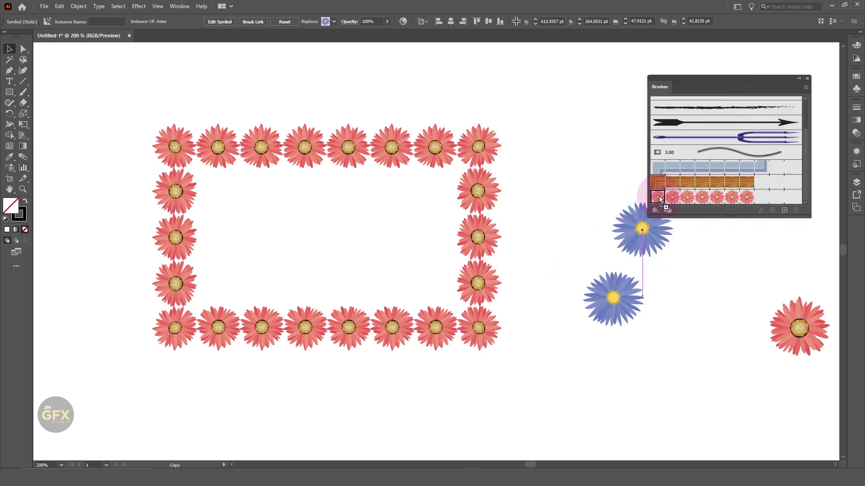
pyautogui.moveTo(658, 196); pyautogui.dragTo(658, 196)
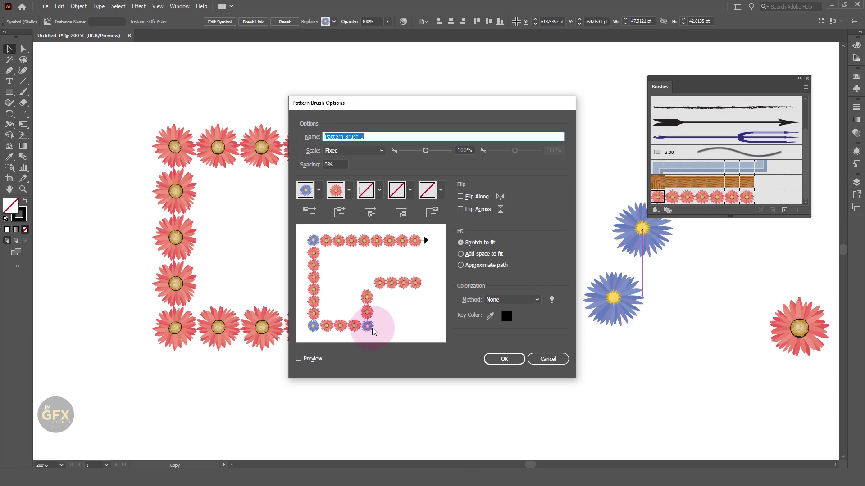
pyautogui.click(506, 360)
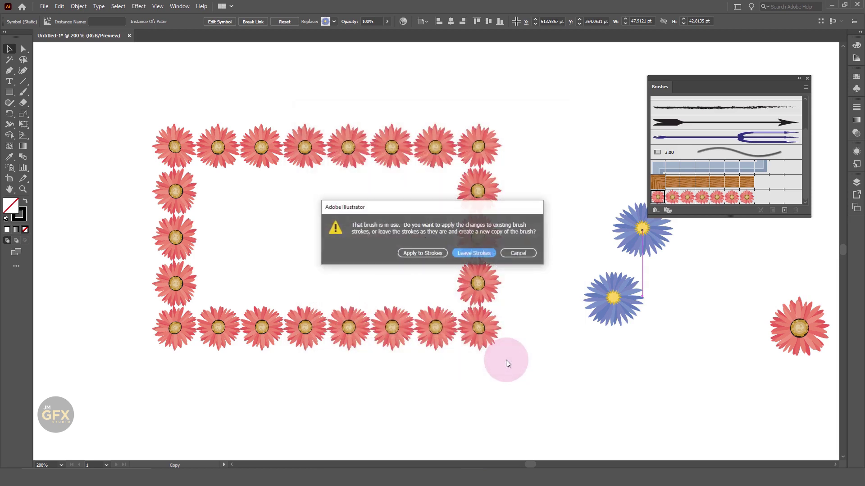
pyautogui.click(426, 253)
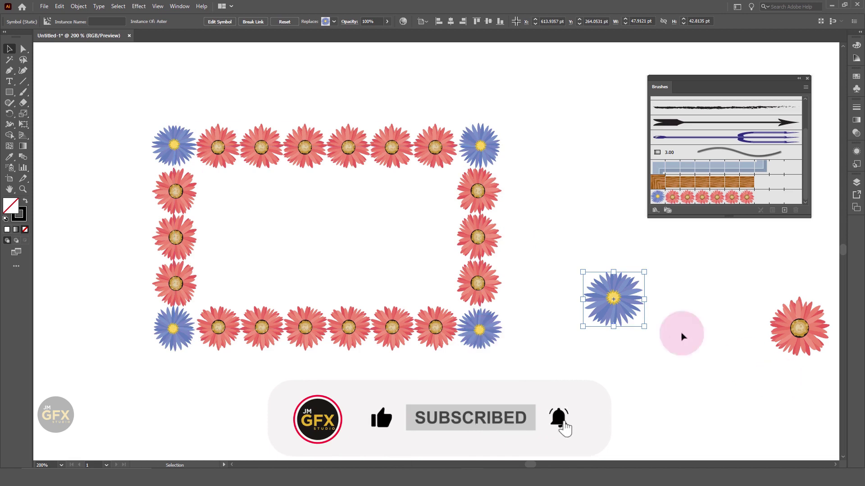
# Delete all the flower artwork and draw a large circle in the artboard's middle
pyautogui.moveTo(353, 95); pyautogui.dragTo(811, 380)
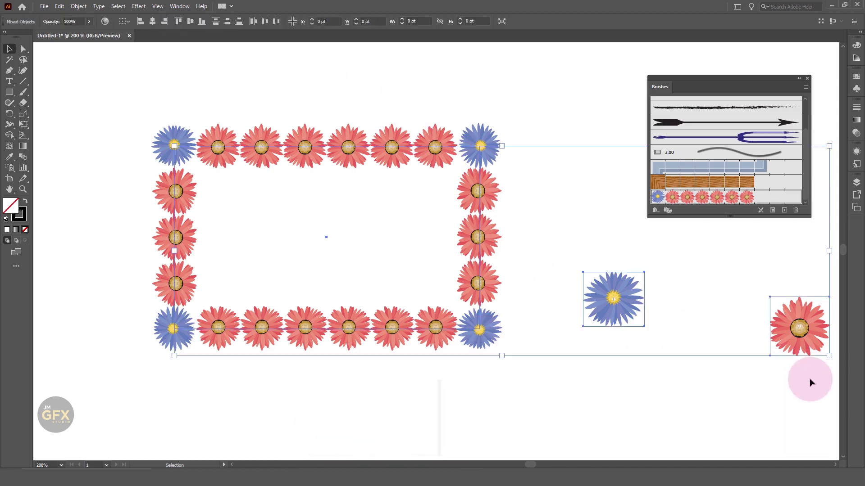
pyautogui.press('Delete')
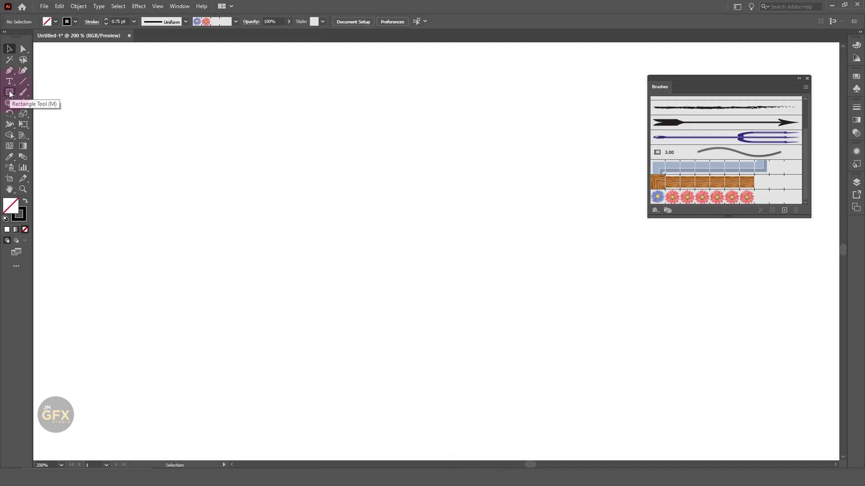
pyautogui.moveTo(10, 93); pyautogui.dragTo(27, 111)
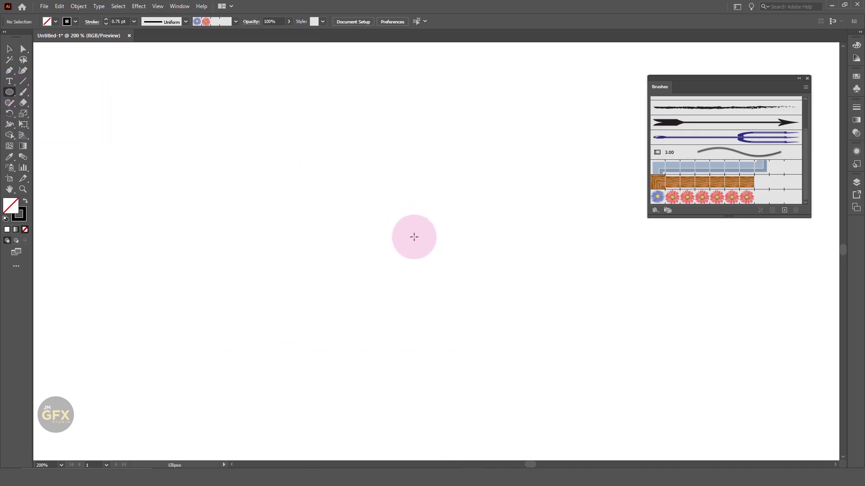
pyautogui.moveTo(410, 224); pyautogui.dragTo(517, 331)
pyautogui.press('v')
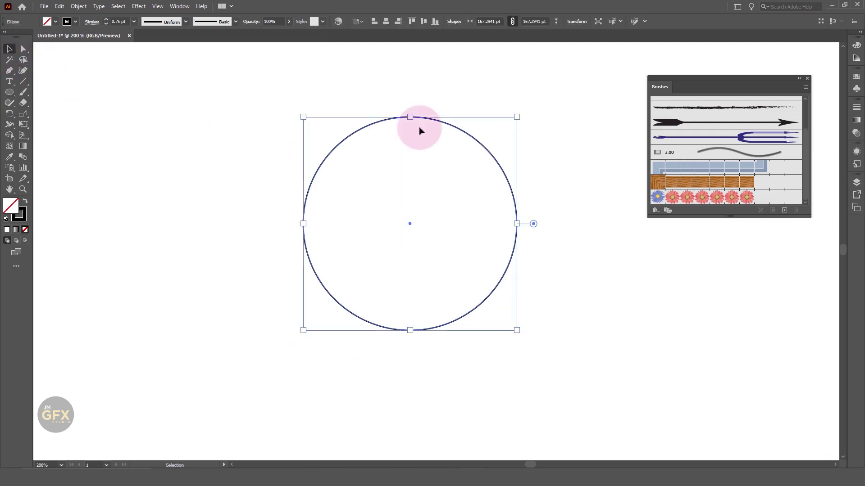
# Open the Artistic_Paintbrush brush library
pyautogui.moveTo(806, 140); pyautogui.dragTo(805, 108)
pyautogui.click(655, 210)
pyautogui.moveTo(670, 244)
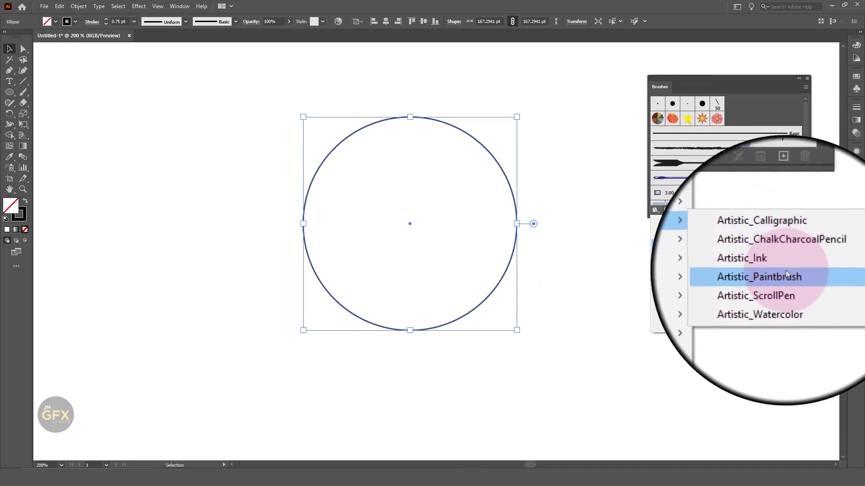
pyautogui.click(786, 275)
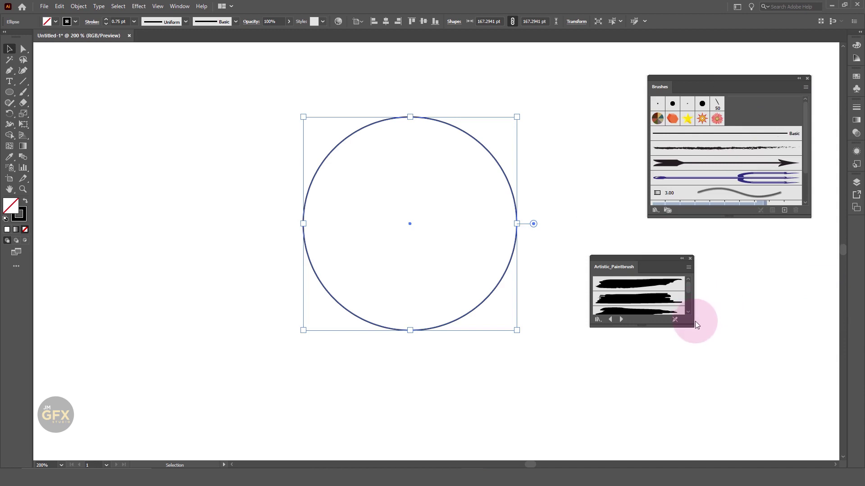
# Give the circle the third Artistic_Paintbrush stroke in blue and move it left
pyautogui.moveTo(692, 327); pyautogui.dragTo(745, 387)
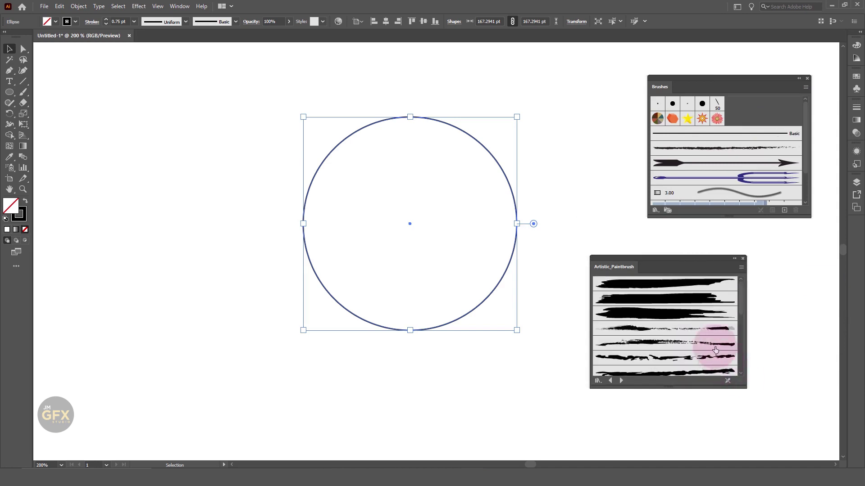
pyautogui.click(685, 315)
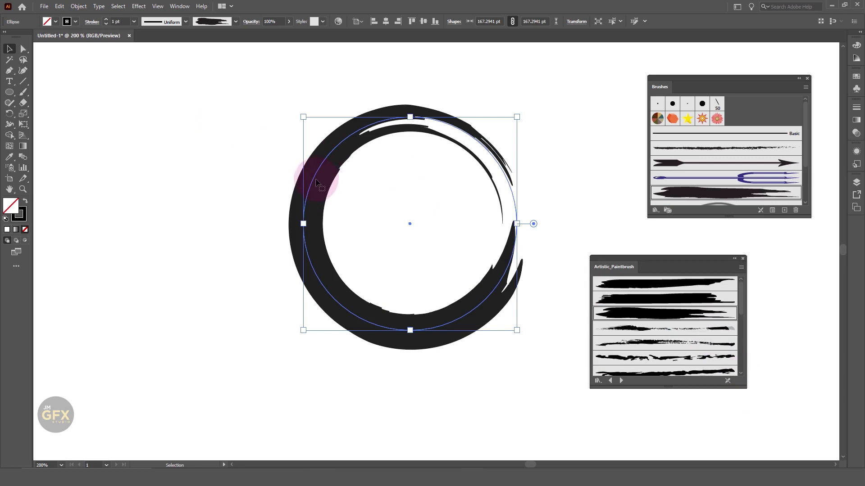
pyautogui.click(19, 218)
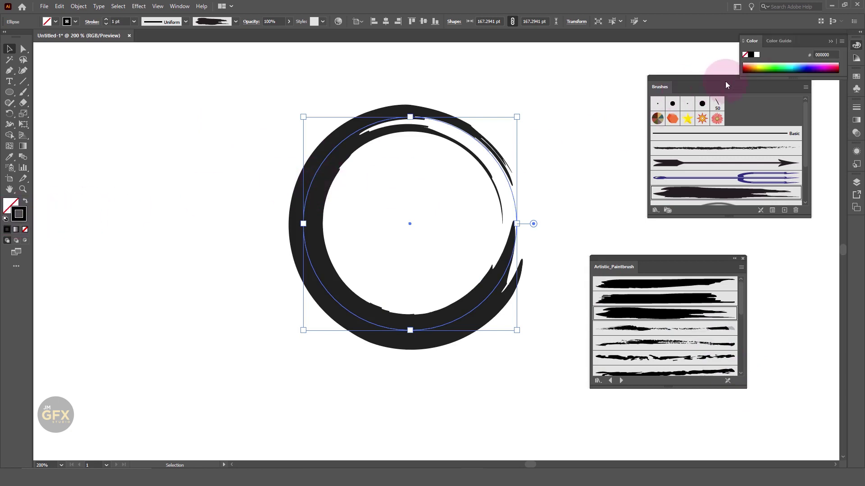
pyautogui.click(804, 66)
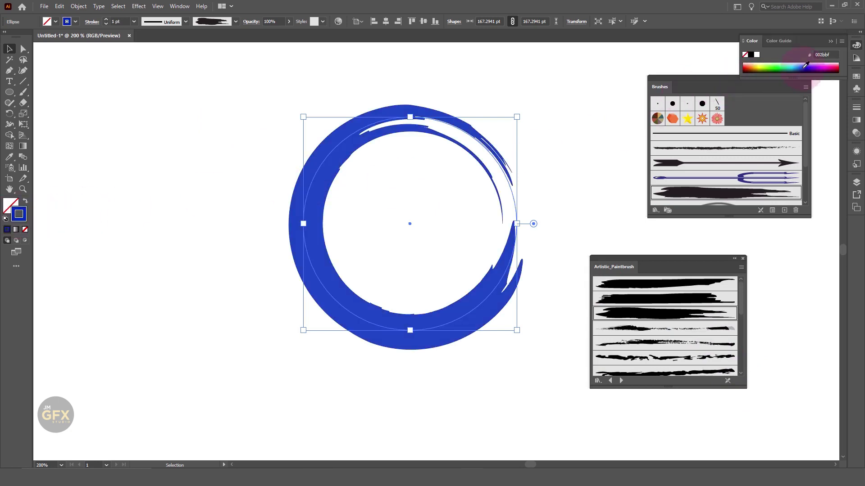
pyautogui.moveTo(371, 141); pyautogui.dragTo(289, 149)
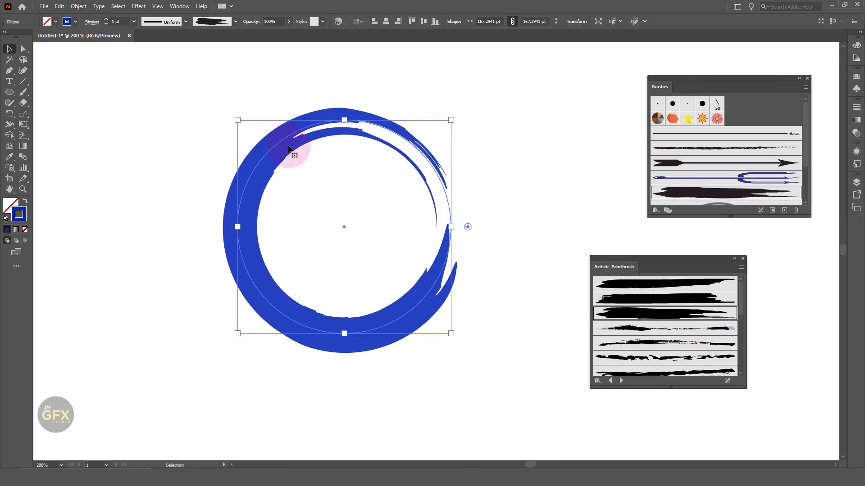
# Fill the circle with yellow, then select and delete it
pyautogui.click(11, 205)
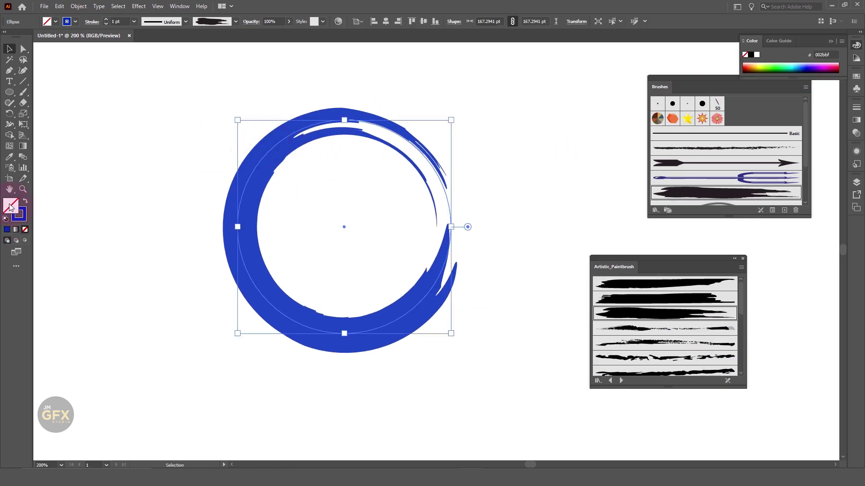
pyautogui.click(494, 137)
pyautogui.click(398, 193)
pyautogui.click(599, 203)
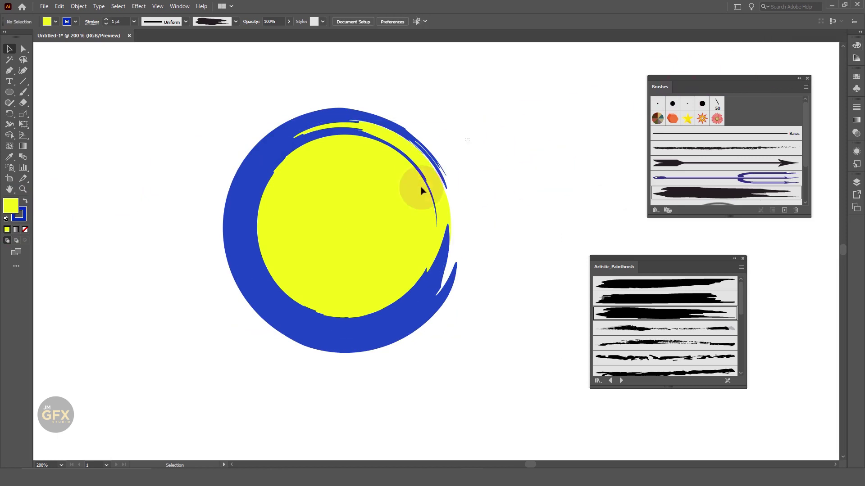
pyautogui.click(415, 187)
pyautogui.press('Delete')
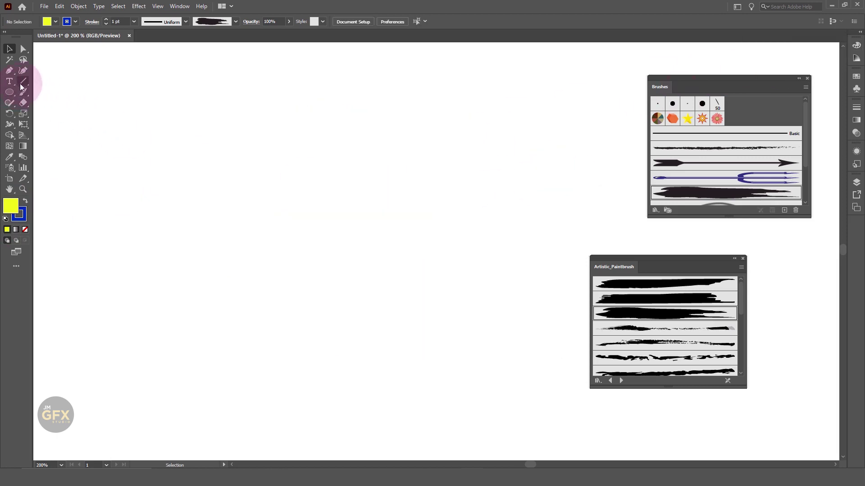
# Draw a three-anchor wavy path with the Pen Tool and select it
pyautogui.click(9, 70)
pyautogui.click(193, 149)
pyautogui.moveTo(309, 215); pyautogui.dragTo(391, 192)
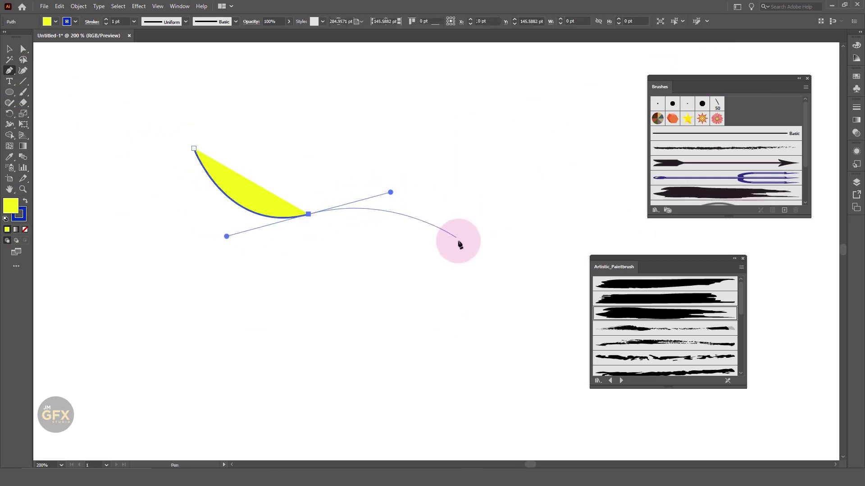
pyautogui.moveTo(457, 252)
pyautogui.mouseDown()
pyautogui.moveTo(490, 323)
pyautogui.moveTo(487, 309)
pyautogui.mouseUp()
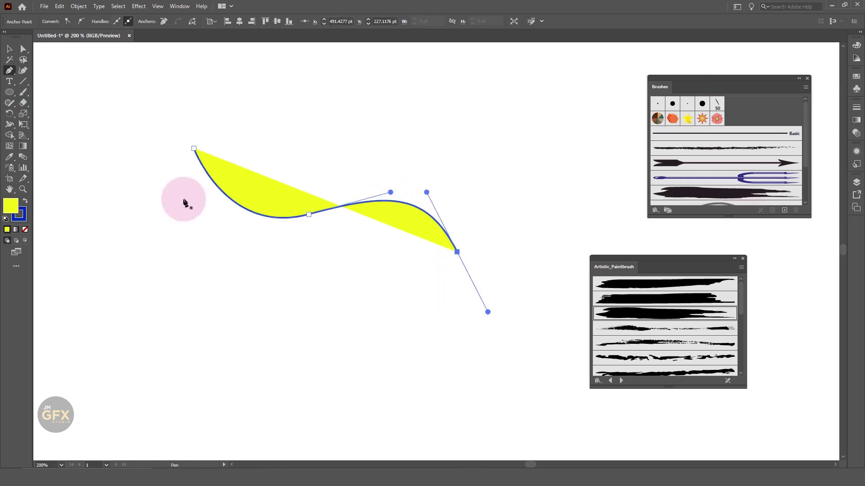
pyautogui.click(9, 48)
pyautogui.moveTo(312, 228); pyautogui.dragTo(401, 270)
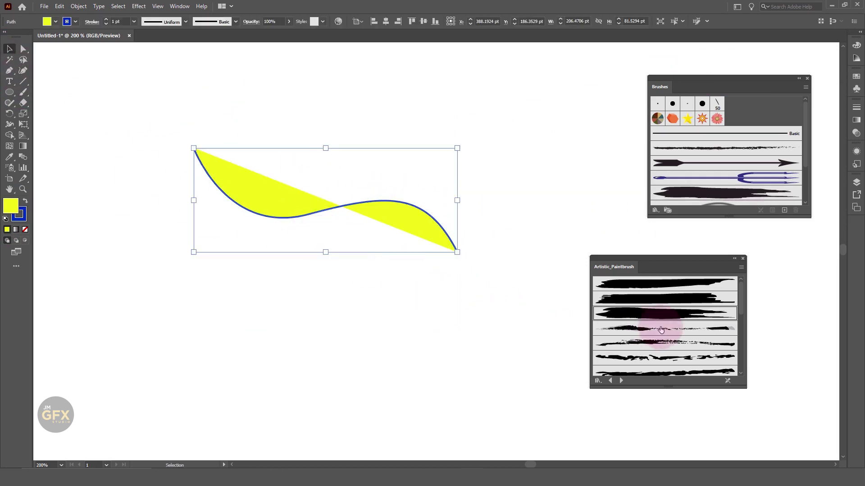
# Give the wavy path an Artistic_Paintbrush stroke at 2 pt with no fill
pyautogui.click(694, 301)
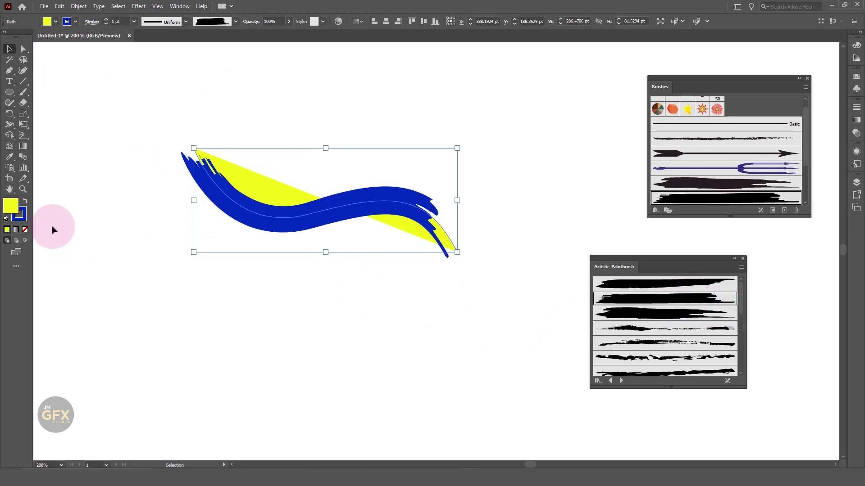
pyautogui.click(26, 230)
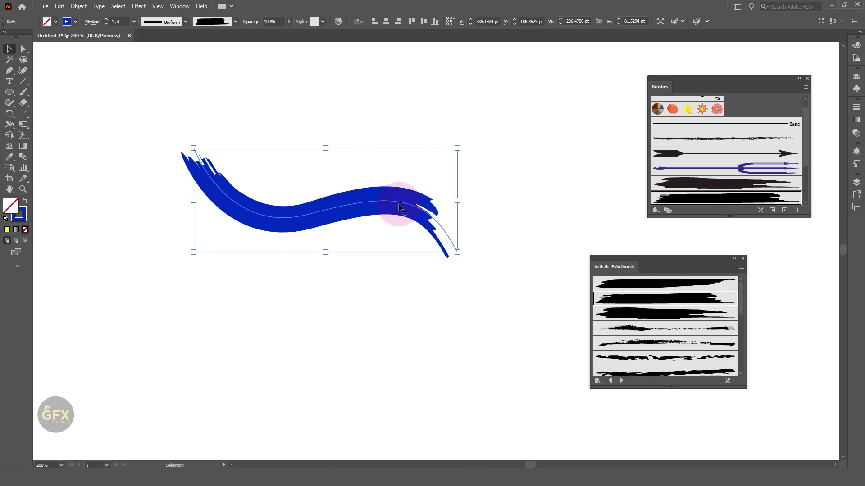
pyautogui.click(106, 19)
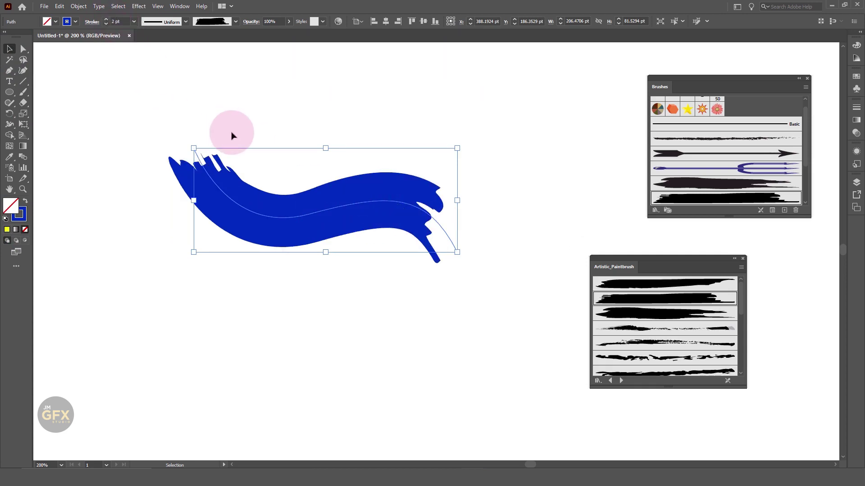
# Expand the blue brush stroke's appearance into an editable filled shape
pyautogui.click(78, 7)
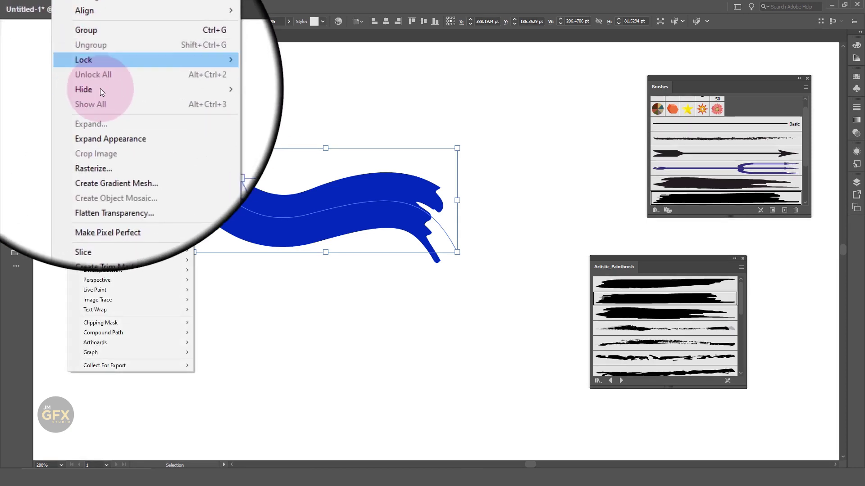
pyautogui.click(119, 126)
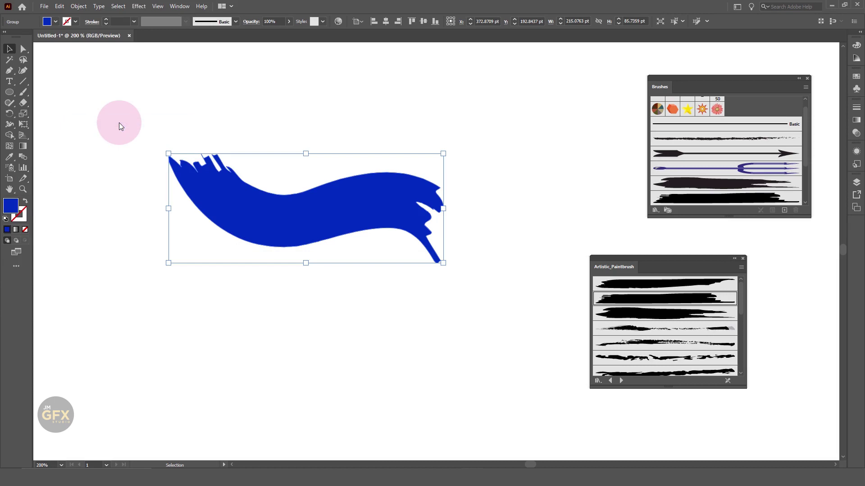
pyautogui.click(273, 211)
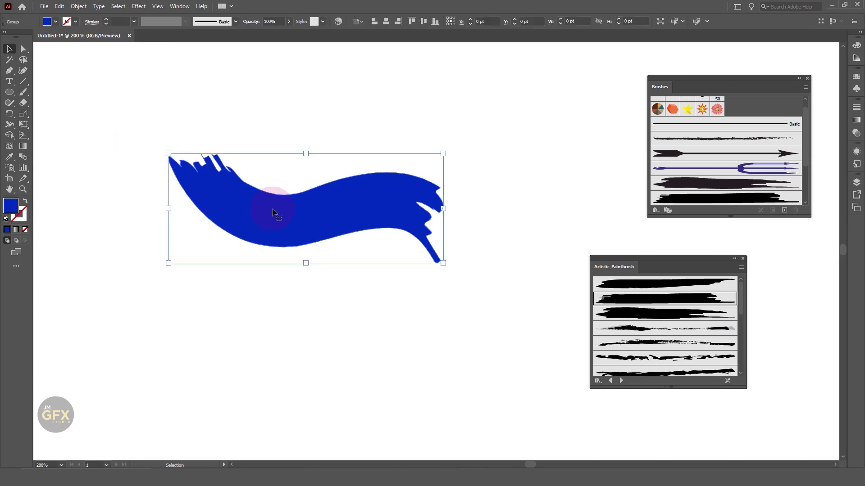
# Pull the blue shape's top-edge anchors upward into a fin-like peak
pyautogui.click(24, 48)
pyautogui.click(245, 123)
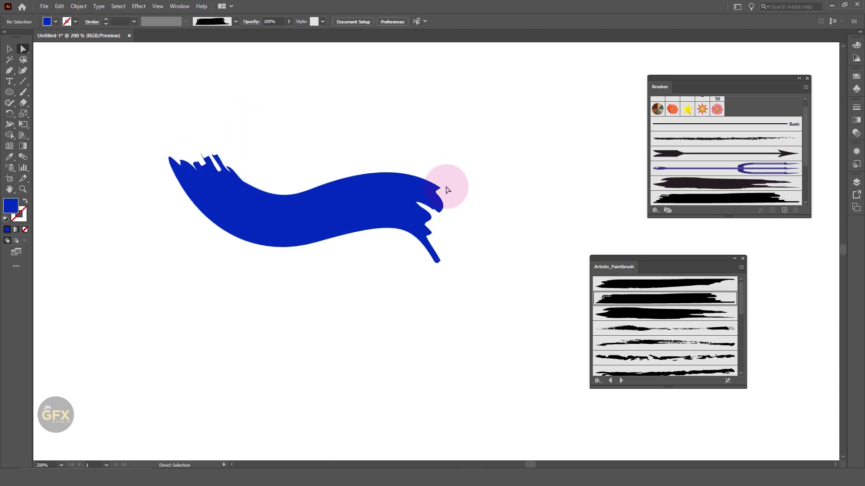
pyautogui.moveTo(447, 189); pyautogui.dragTo(440, 187)
pyautogui.moveTo(390, 158)
pyautogui.mouseDown()
pyautogui.moveTo(394, 188)
pyautogui.moveTo(400, 139)
pyautogui.mouseUp()
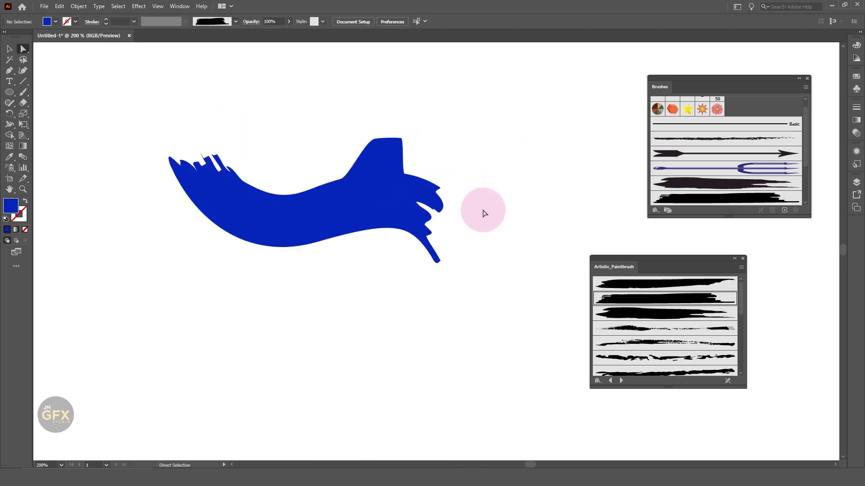
pyautogui.moveTo(476, 243)
pyautogui.mouseDown()
pyautogui.moveTo(444, 266)
pyautogui.moveTo(438, 246)
pyautogui.moveTo(409, 270)
pyautogui.mouseUp()
# Widen the blue shape's lower-right tail into a broader lobe and deselect
pyautogui.click(547, 303)
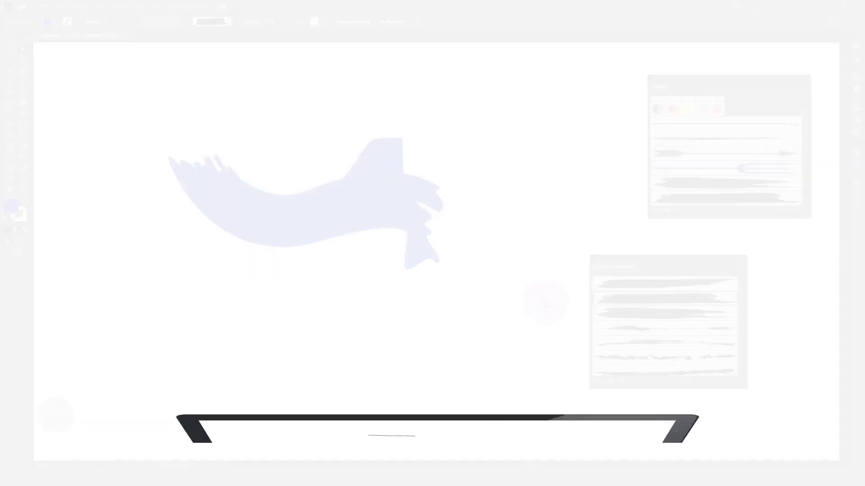